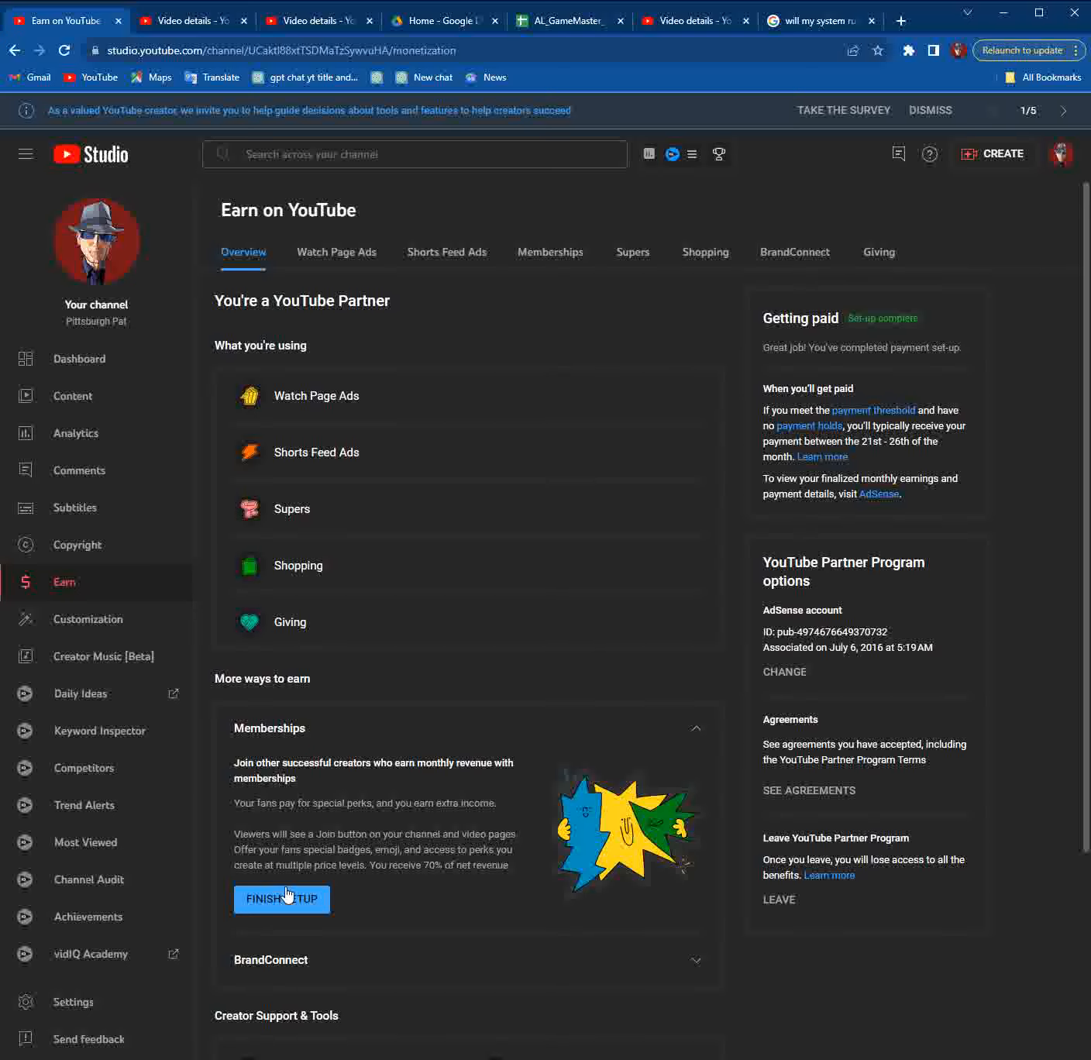
Step: Open the unfinished channel Memberships setup listed under More ways to earn on the Earn overview
scroll(287, 895, "down", 4)
scroll(288, 895, "up", 4)
scroll(287, 891, "down", 4)
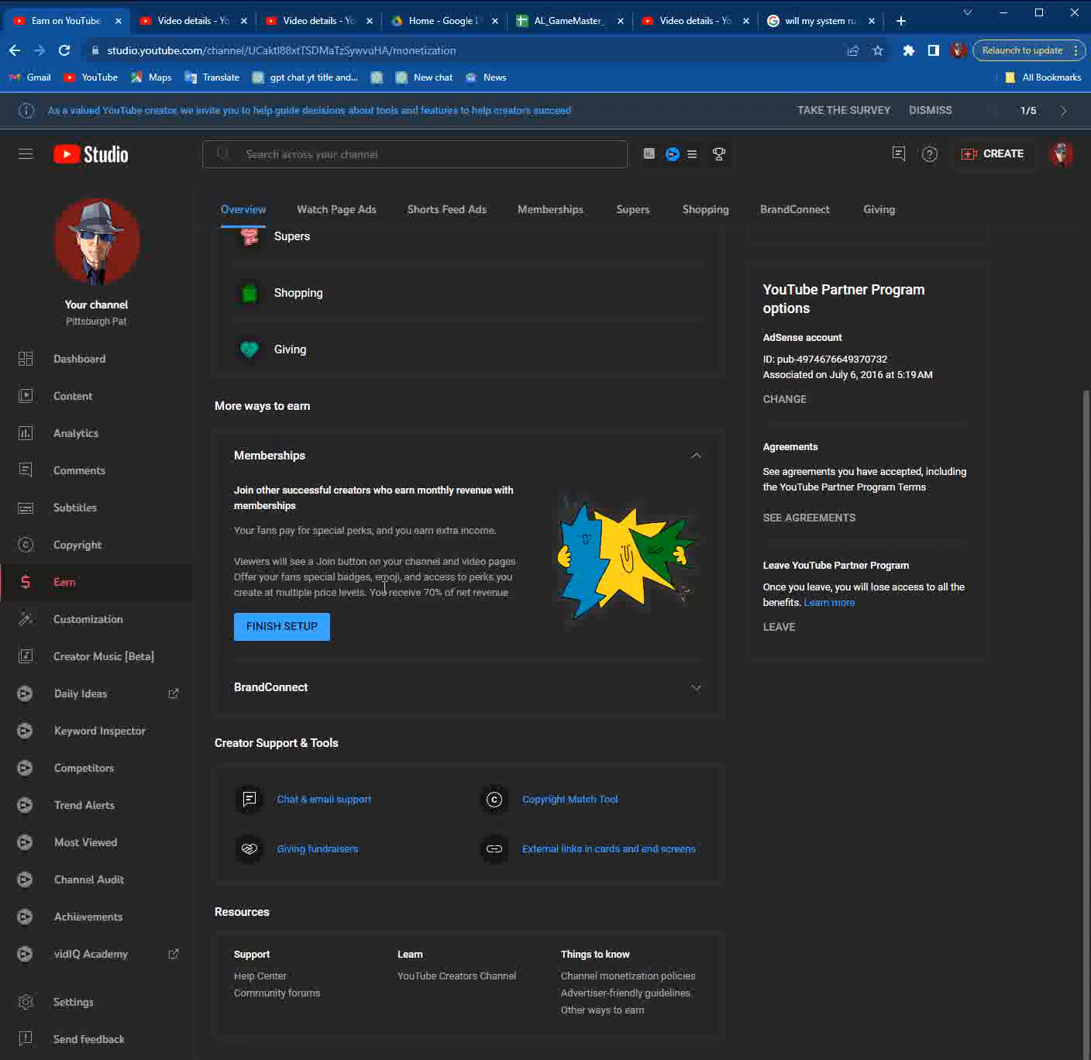
left_click(282, 627)
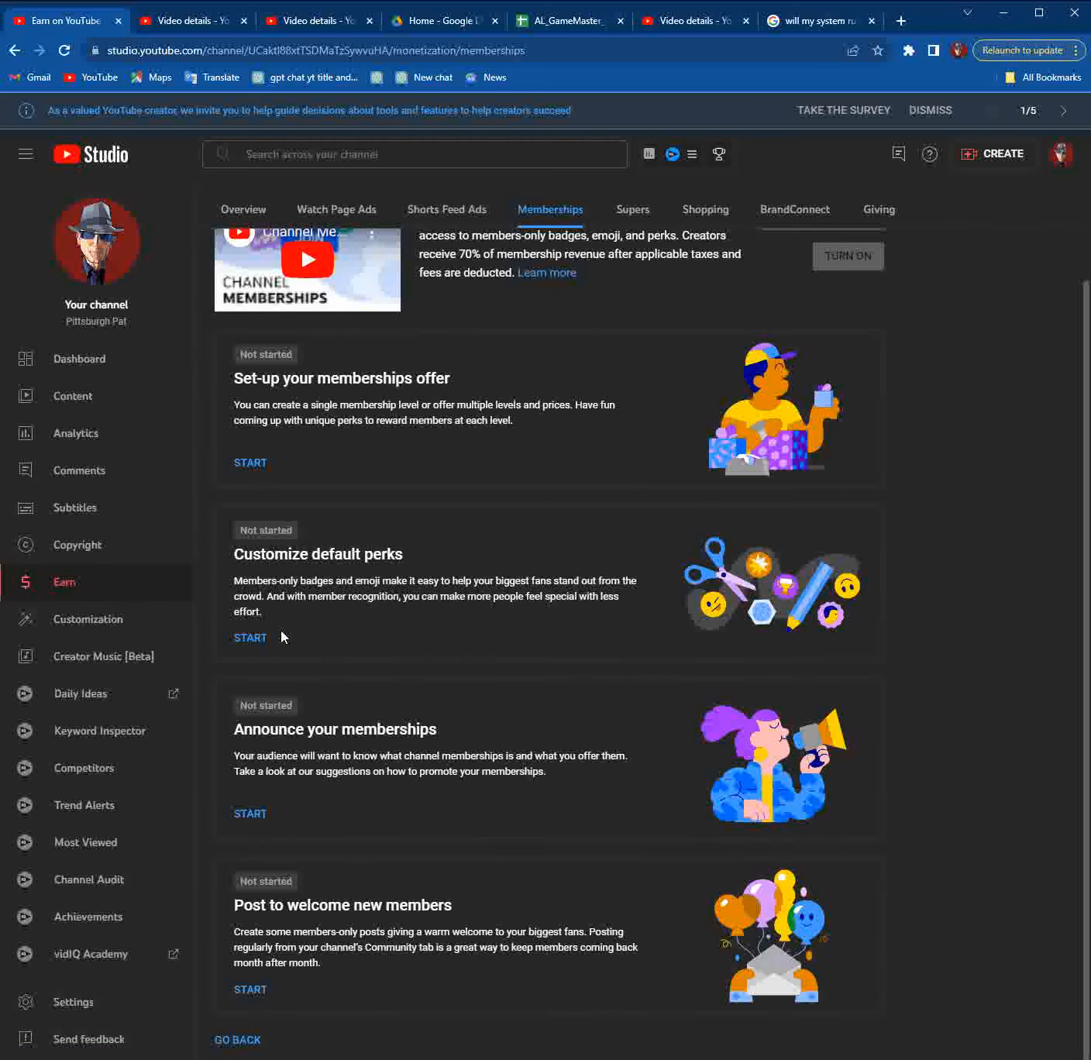
Step: Read the help article on managing channel memberships and close it to return to the memberships setup
scroll(282, 636, "up", 2)
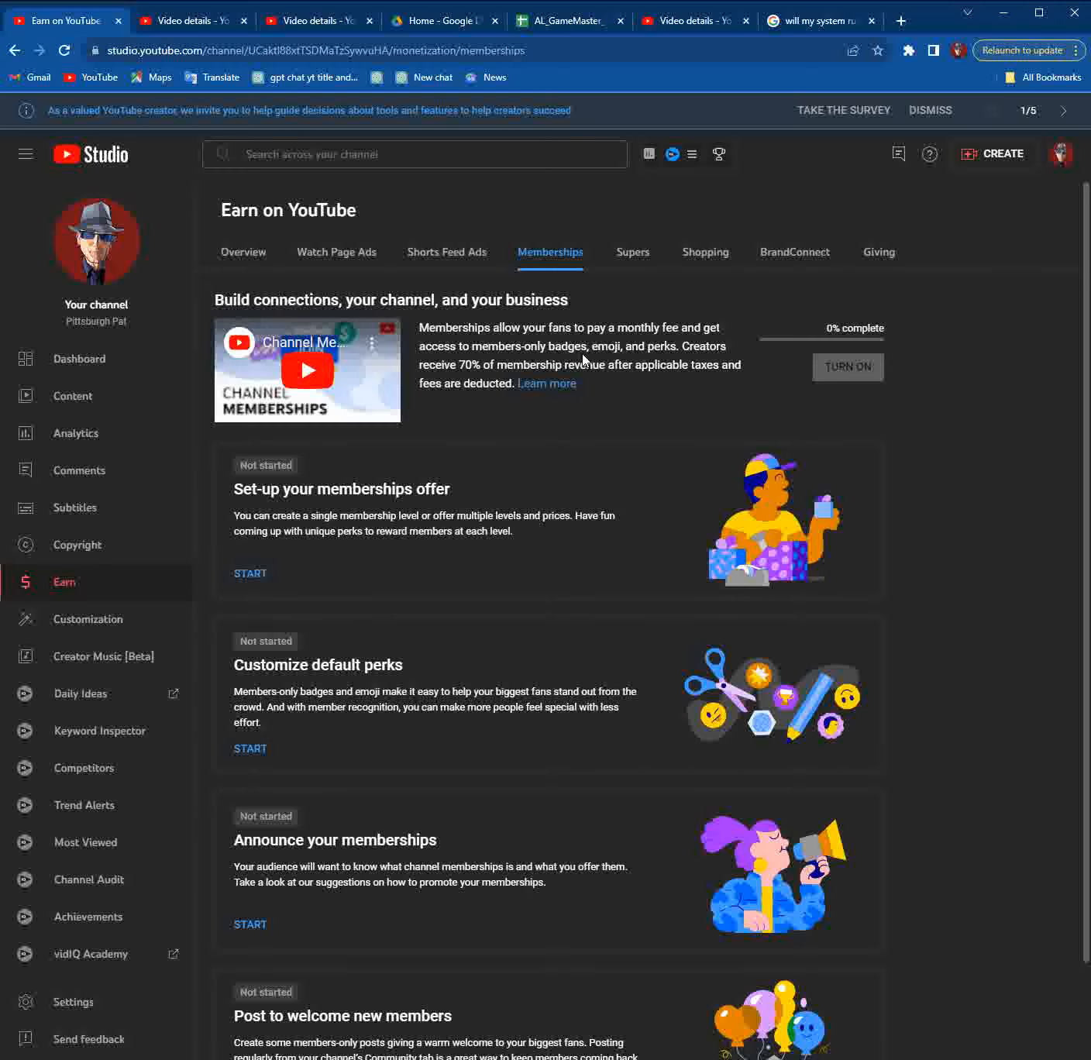
left_click(547, 385)
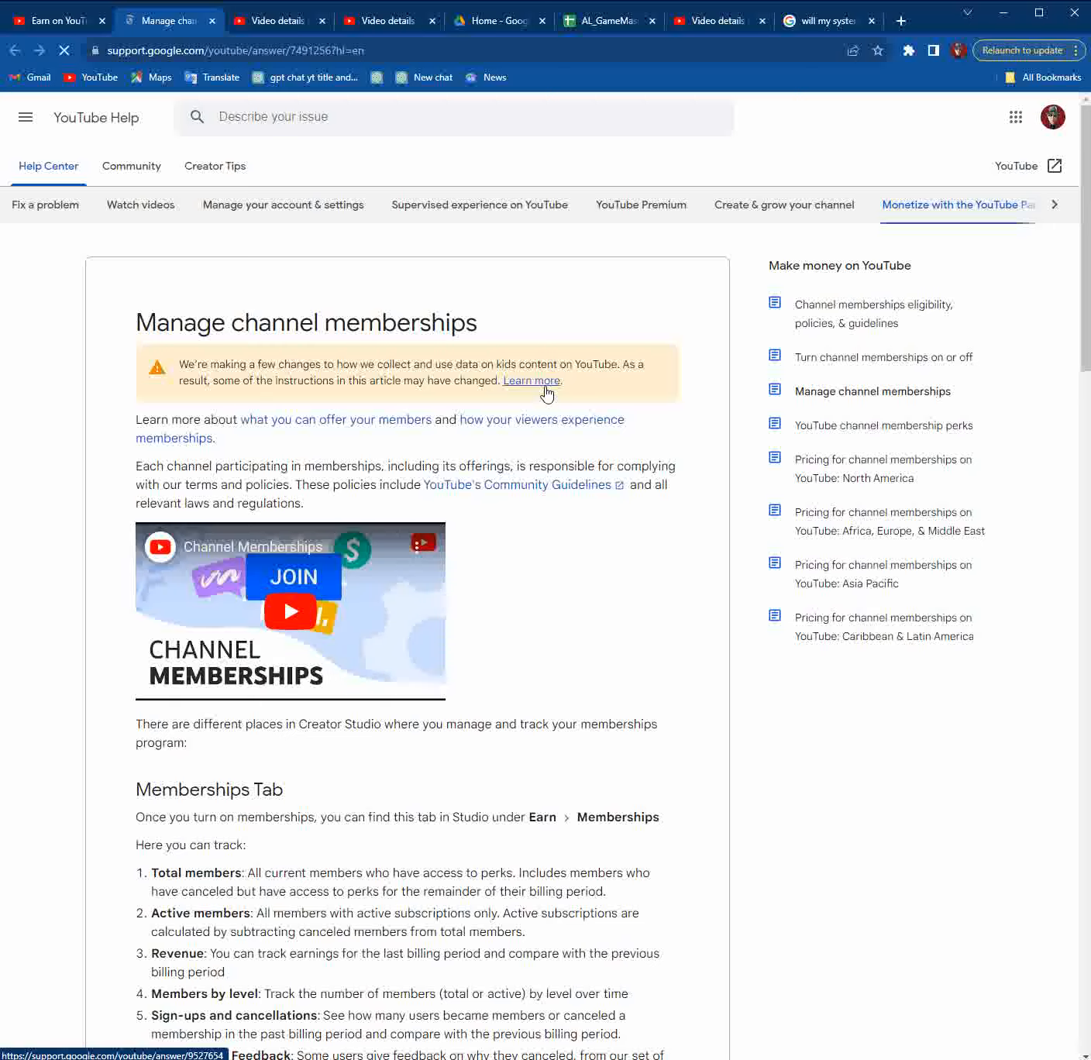
scroll(431, 671, "down", 5)
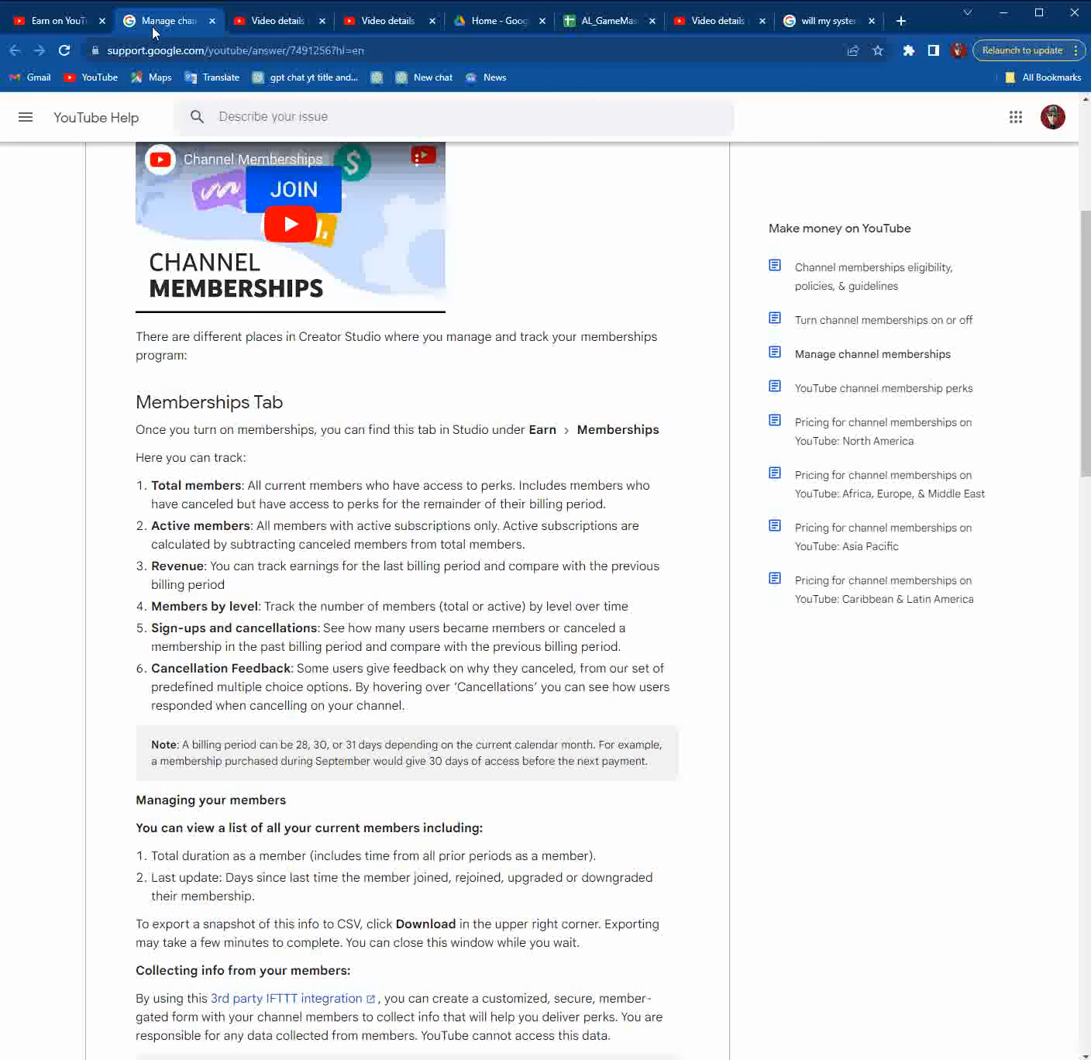
left_click(213, 22)
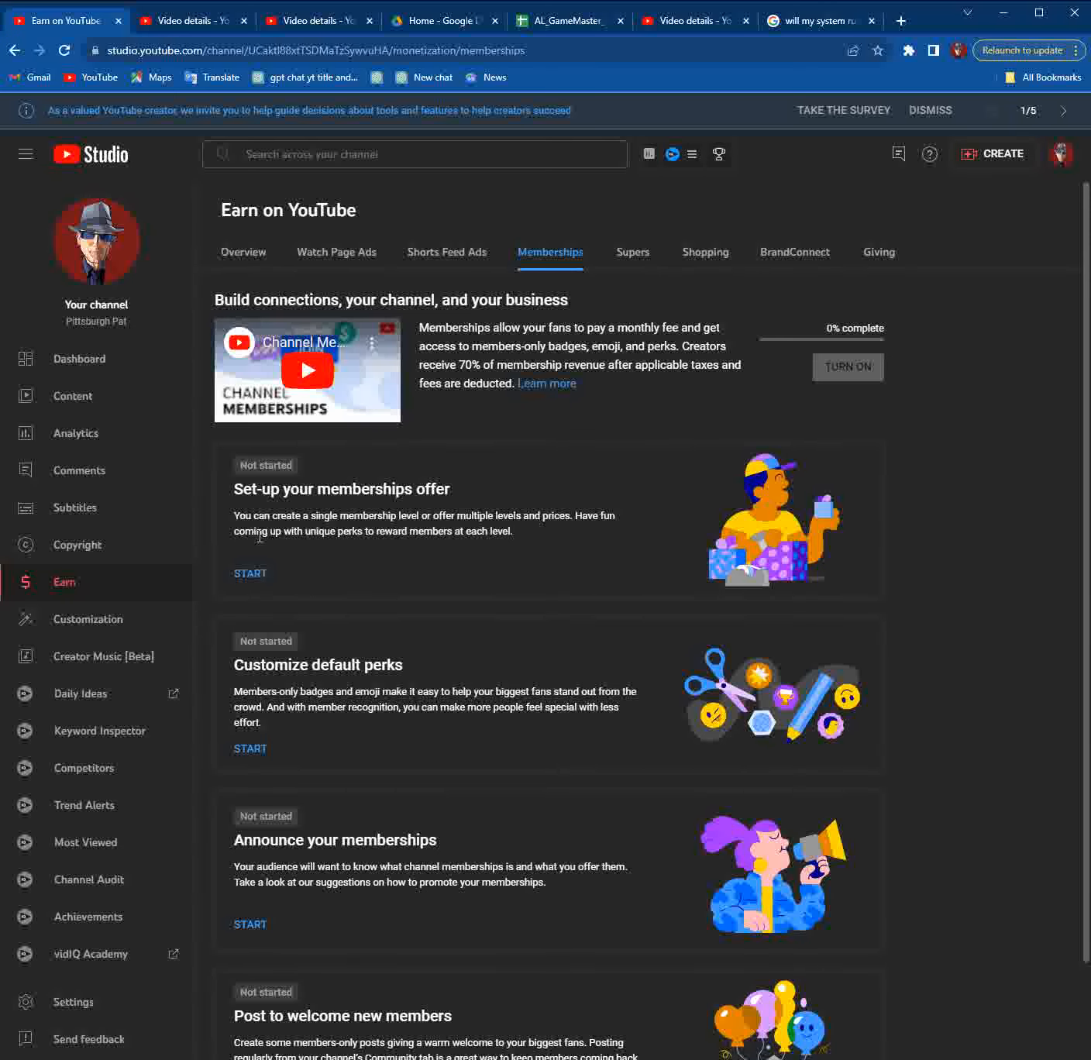
Step: Start the memberships offer setup, compare the templates, and proceed to customization with the One level template
left_click(251, 574)
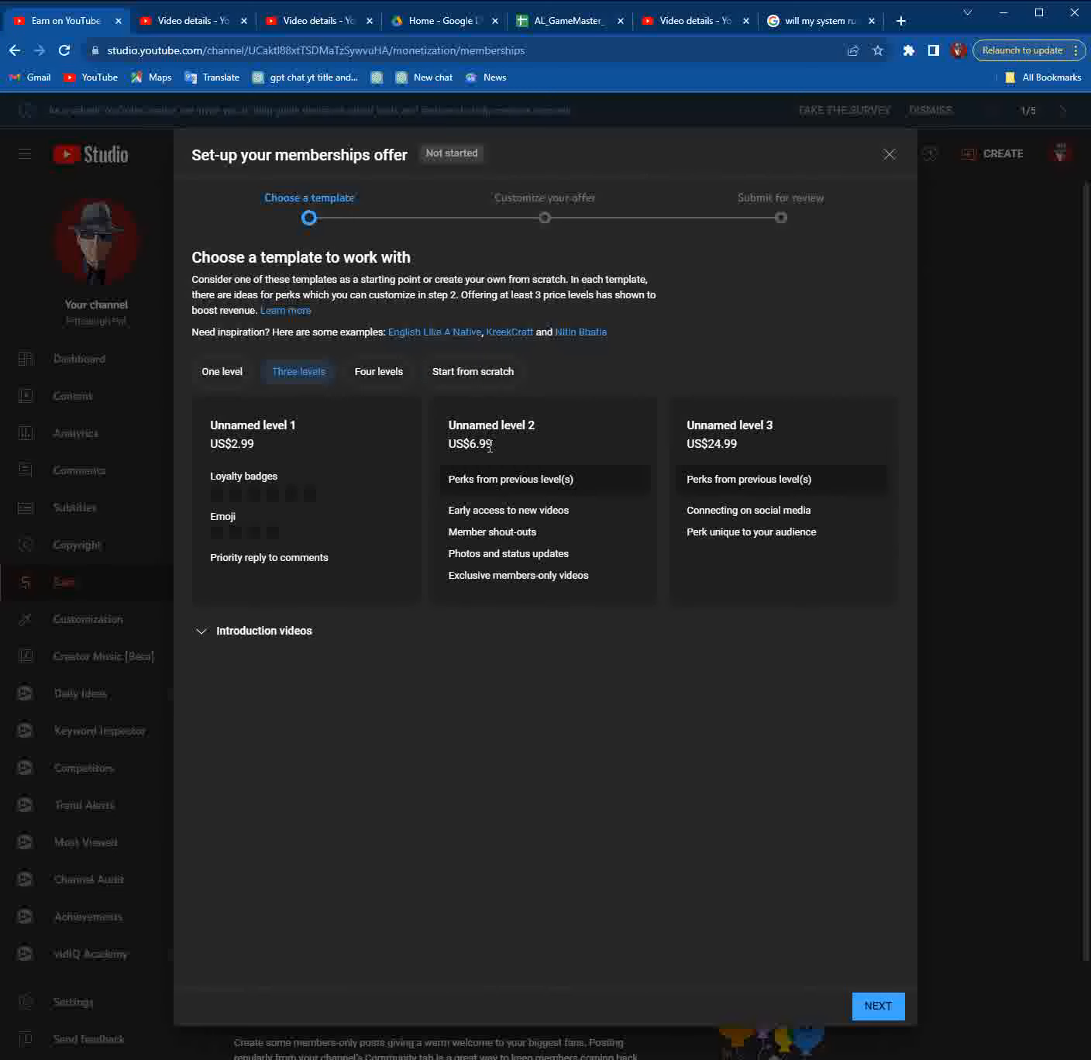
left_click(226, 378)
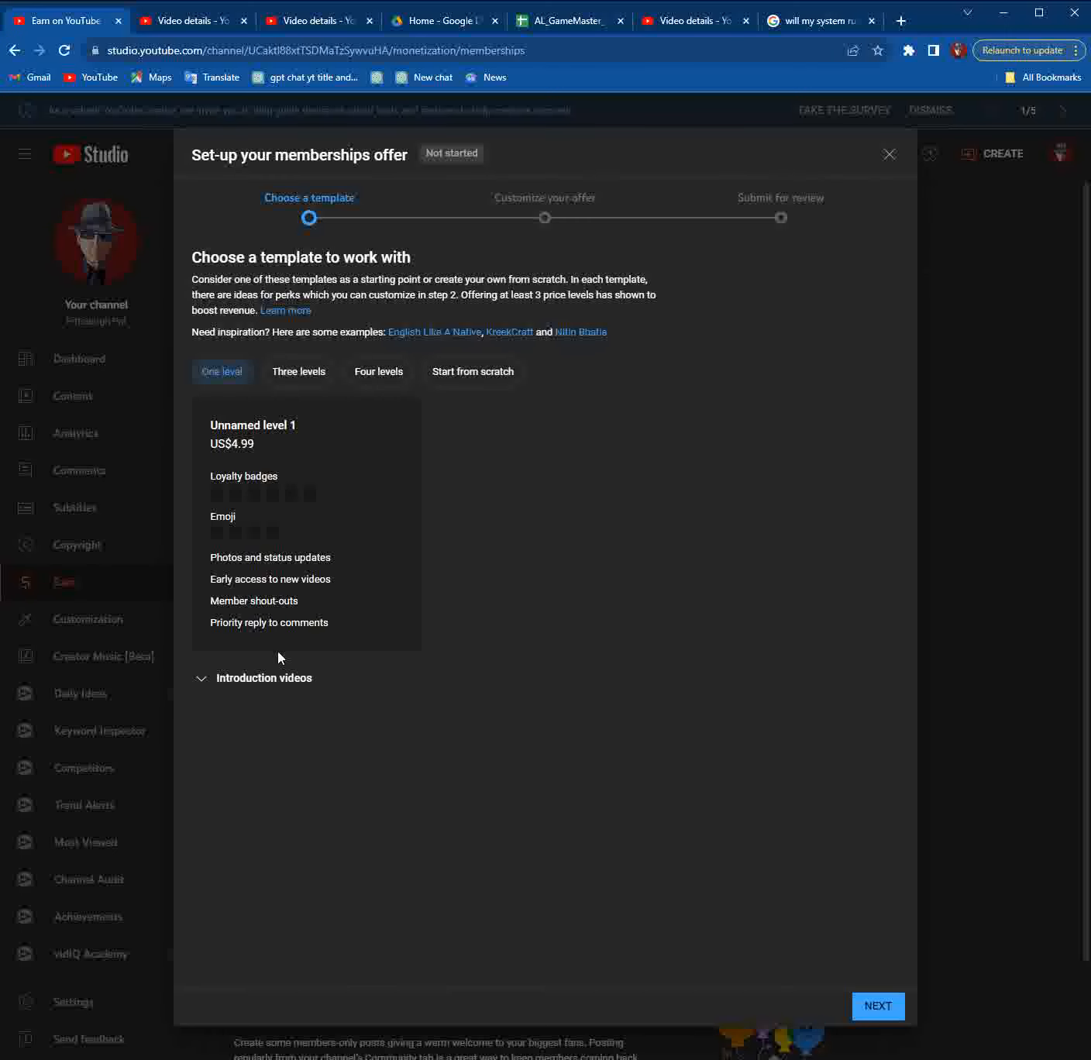
left_click(274, 683)
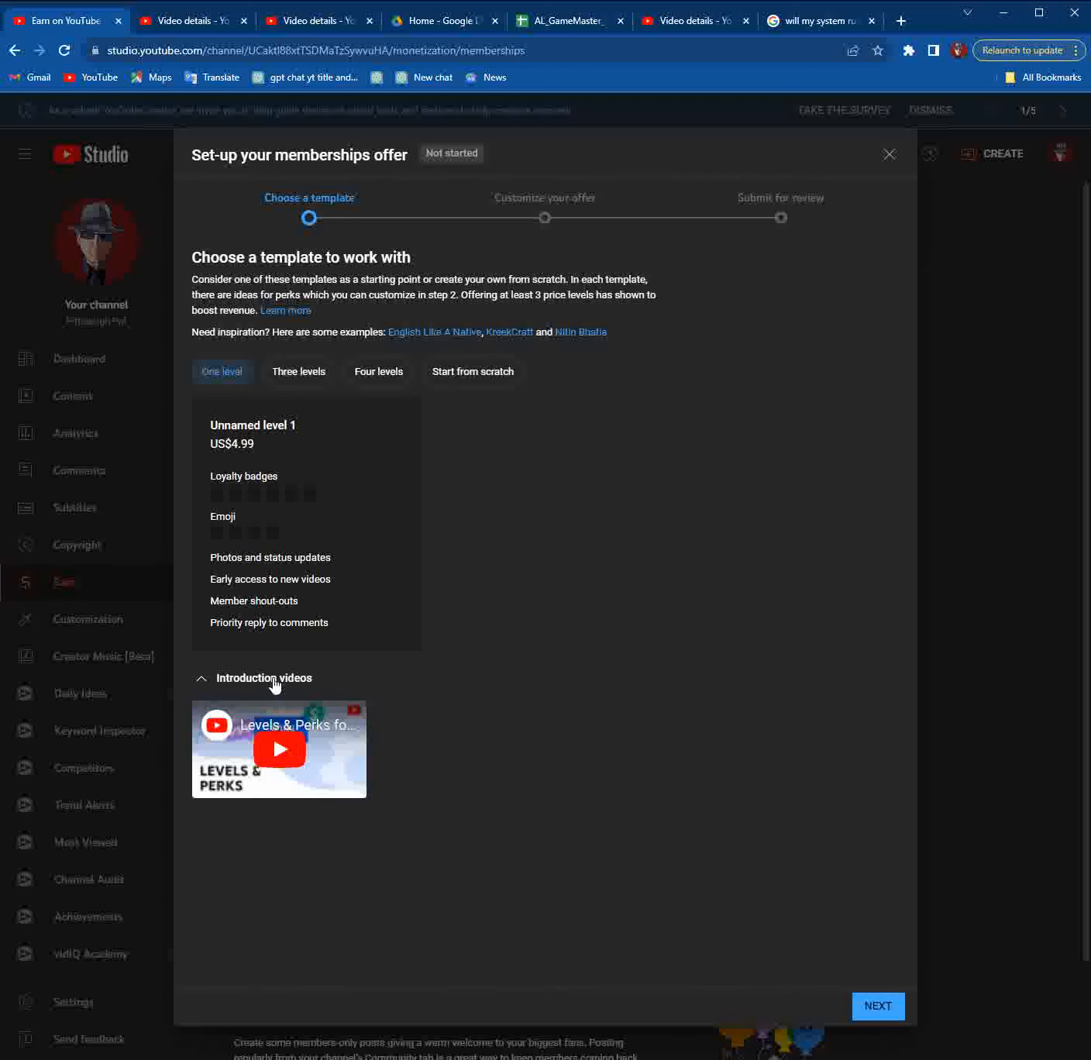
left_click(275, 683)
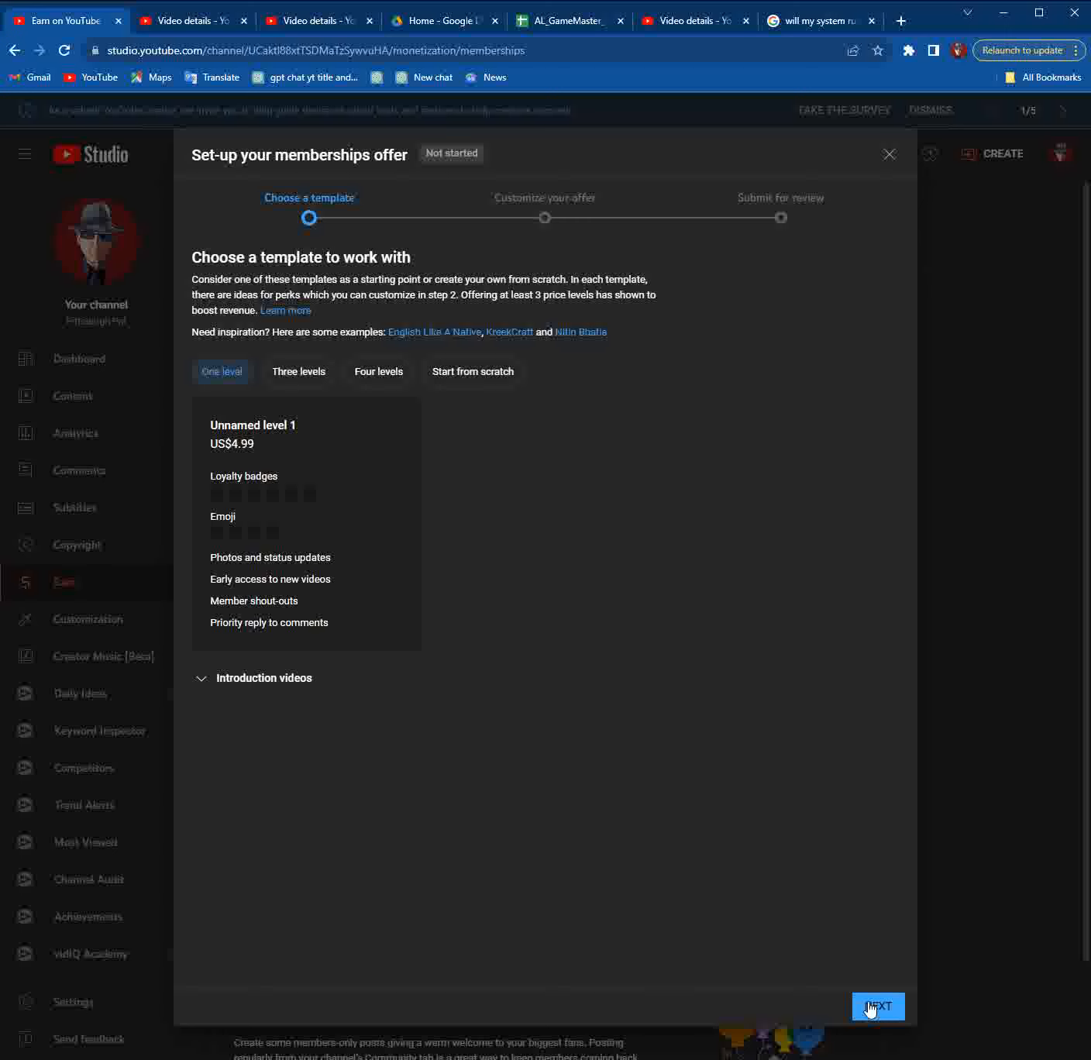
left_click(486, 374)
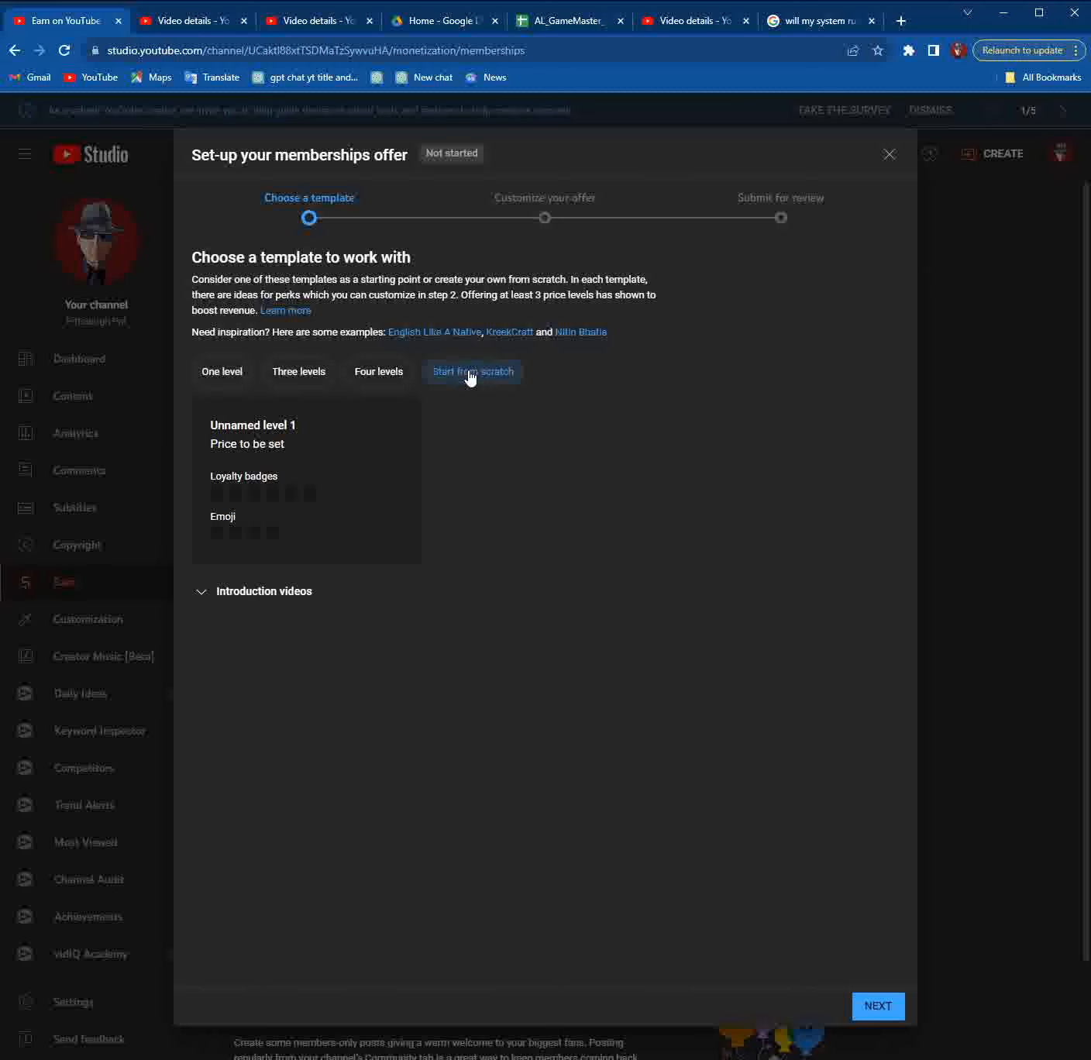
left_click(233, 374)
left_click(882, 1014)
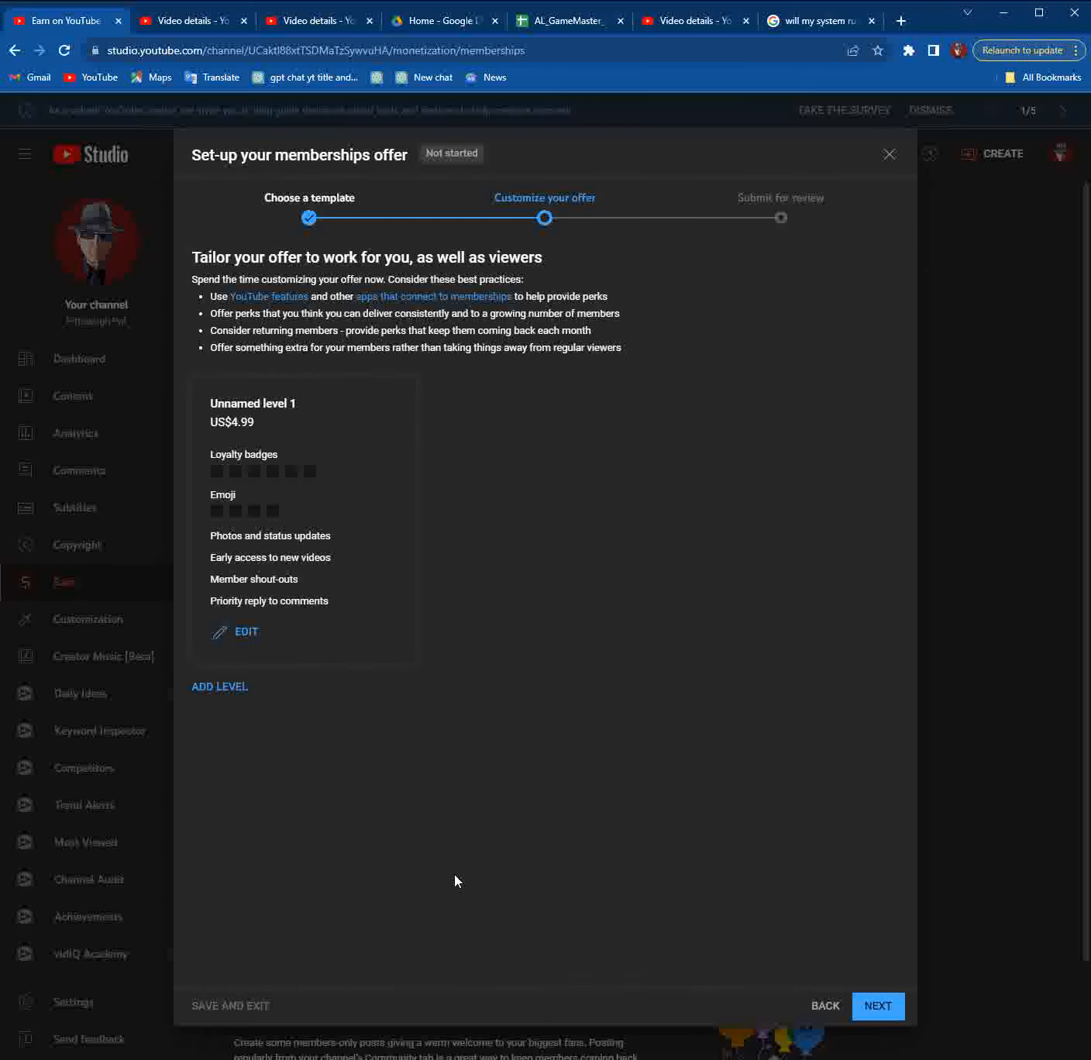
Step: Edit the unnamed membership level and set its United States monthly price to US$0.99
left_click(249, 636)
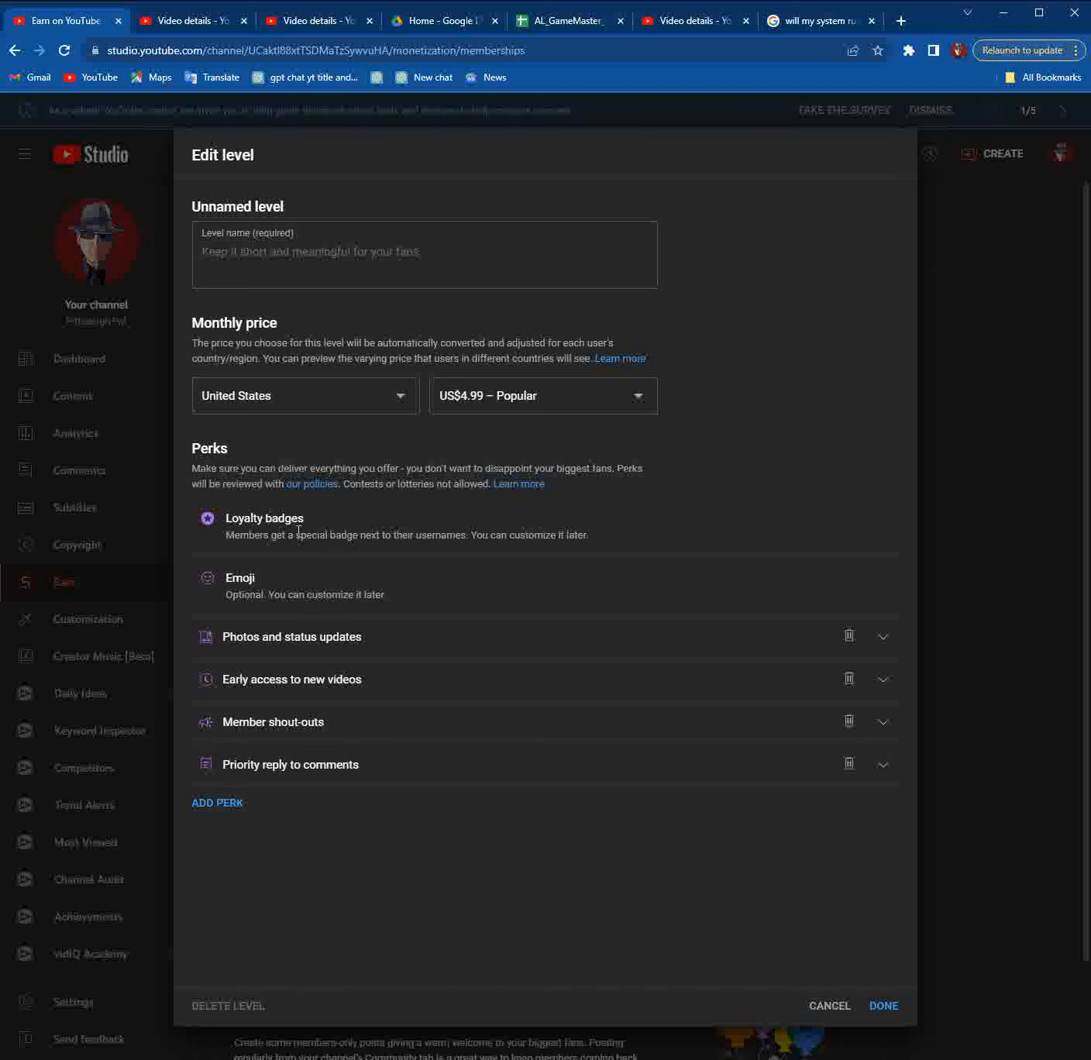
left_click(640, 398)
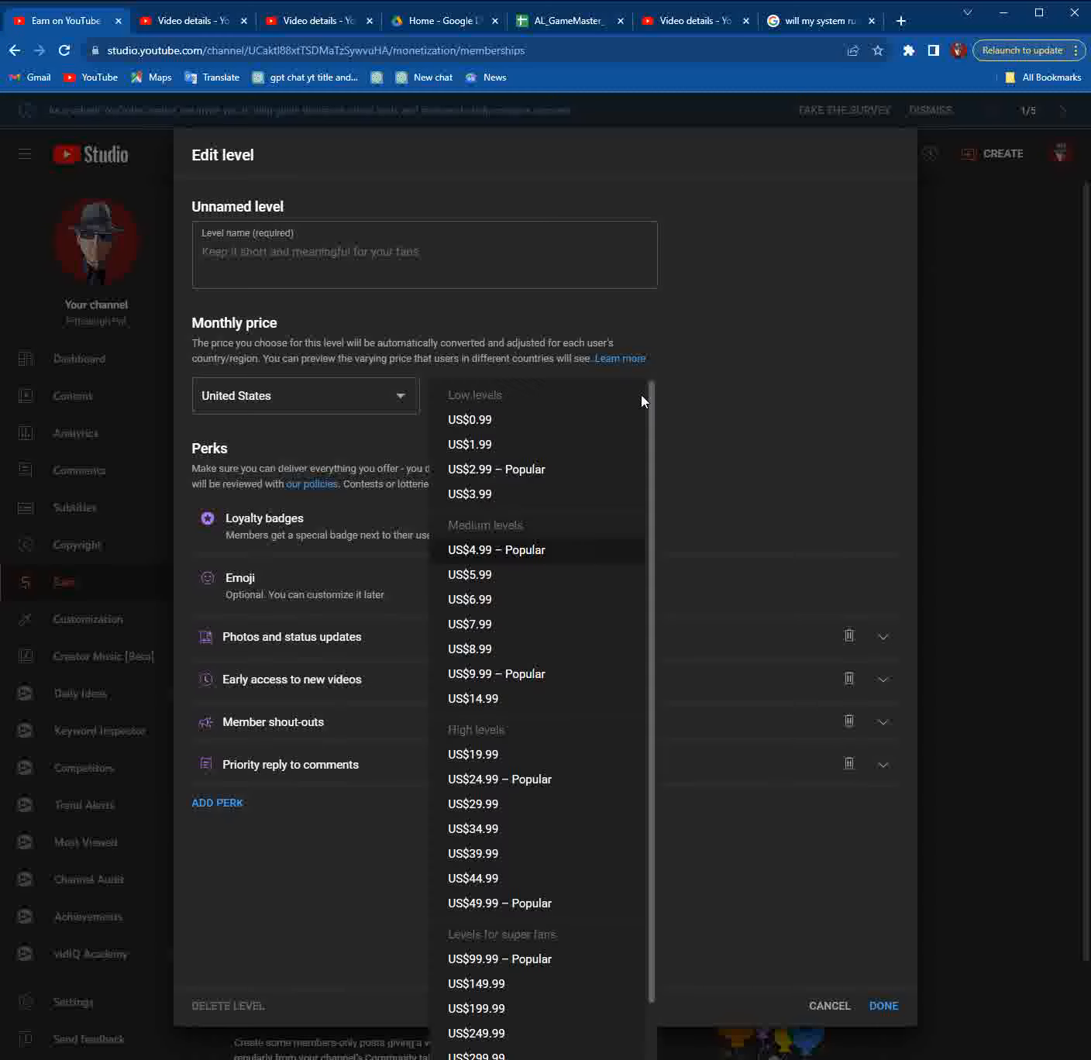
left_click(499, 422)
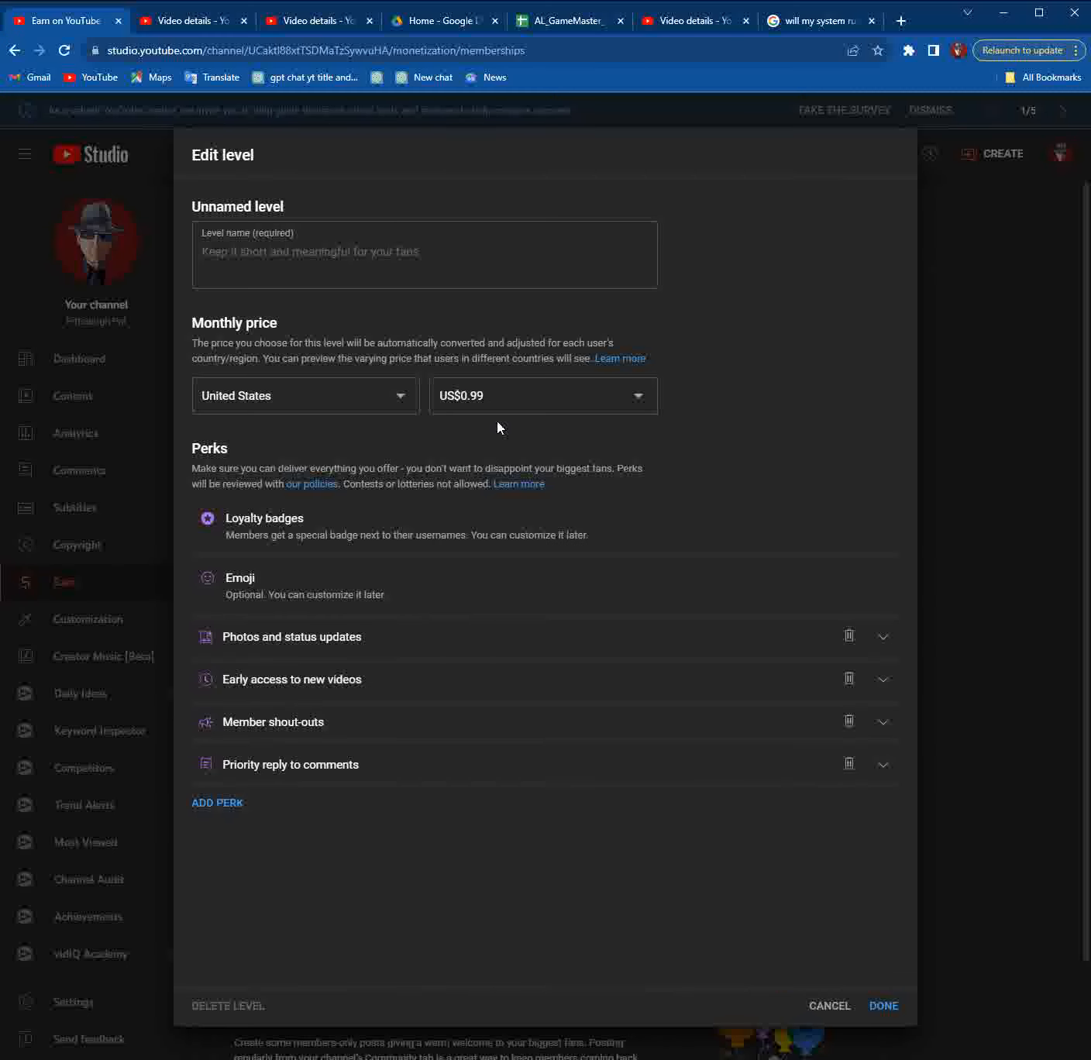
left_click(634, 404)
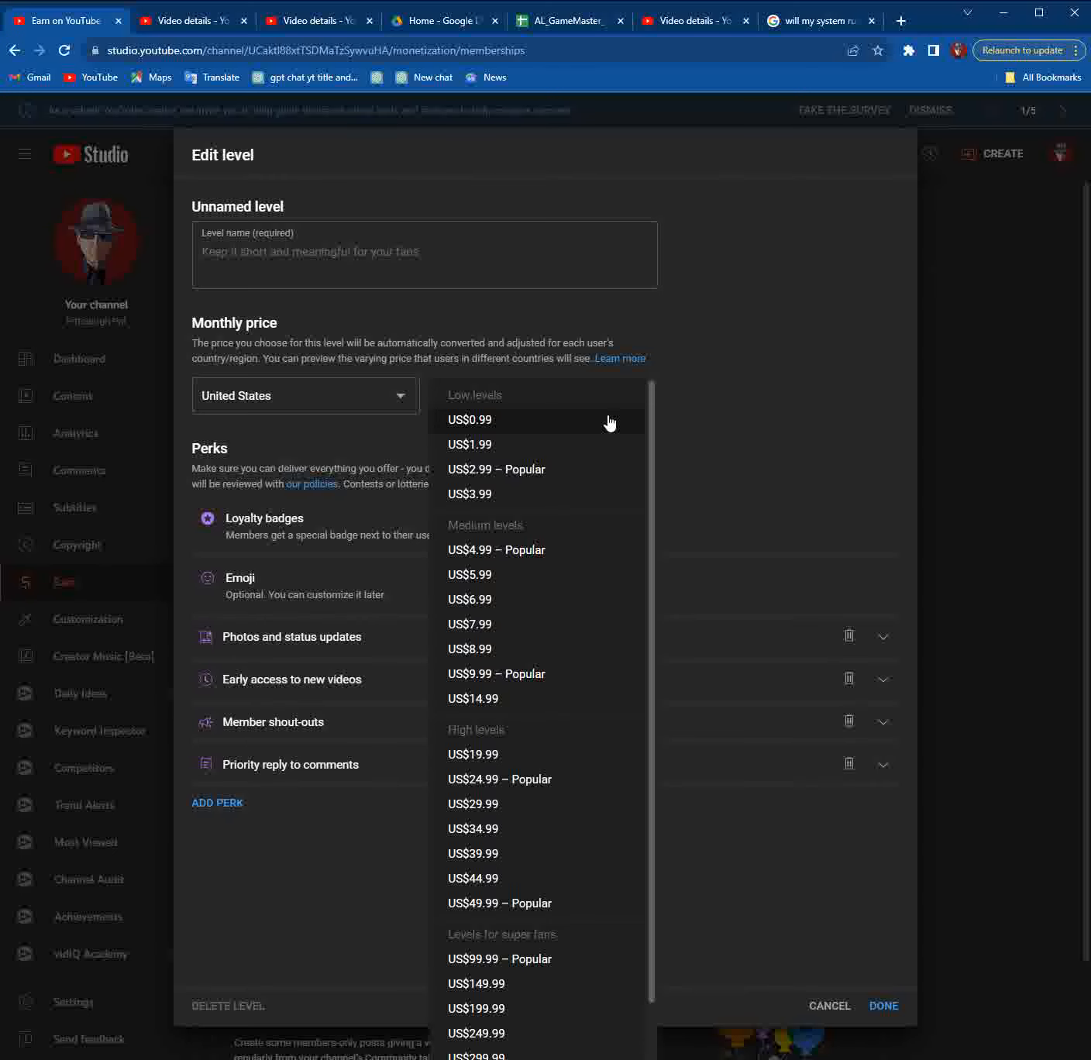
left_click(609, 422)
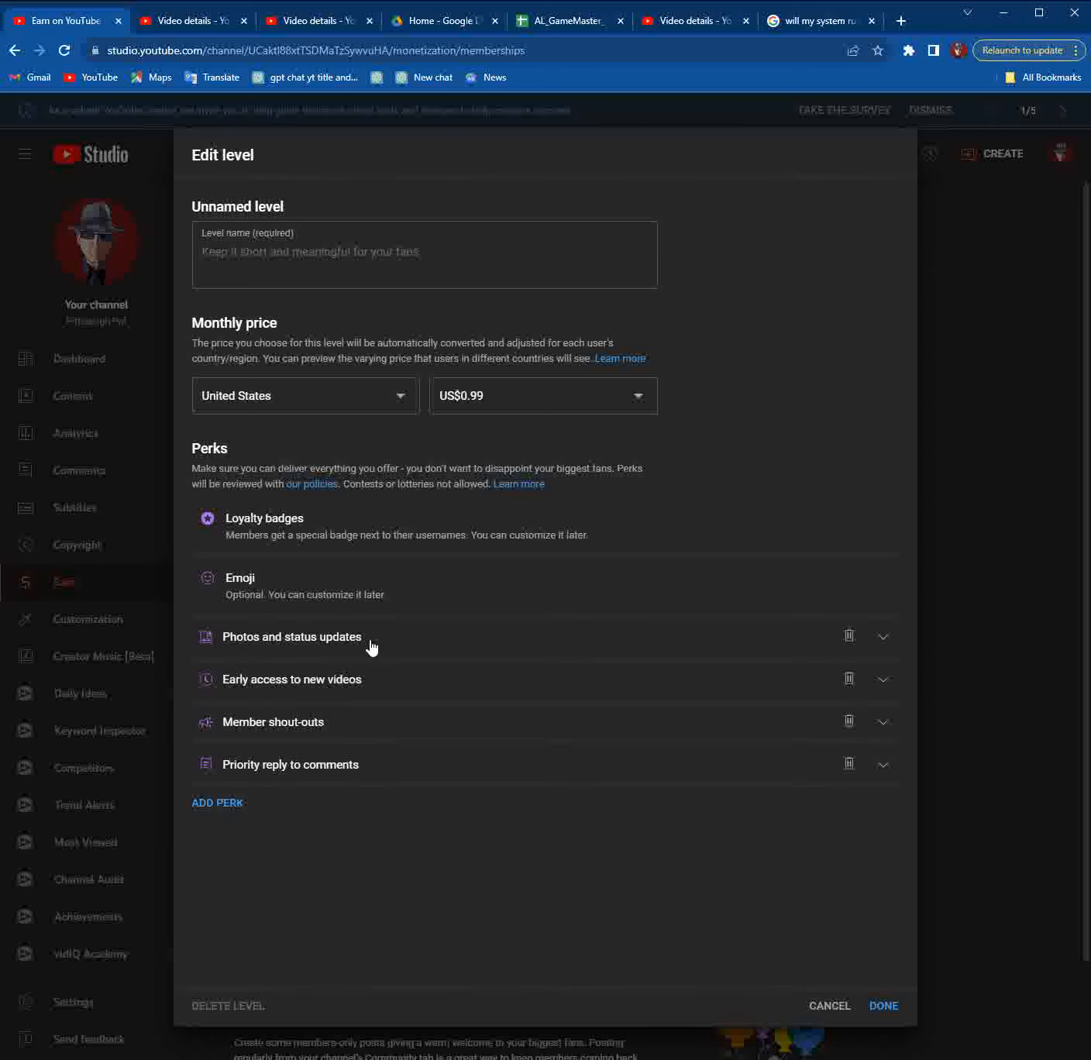
Step: Check the details of the Photos and status updates perk and delete it from the level
left_click(882, 638)
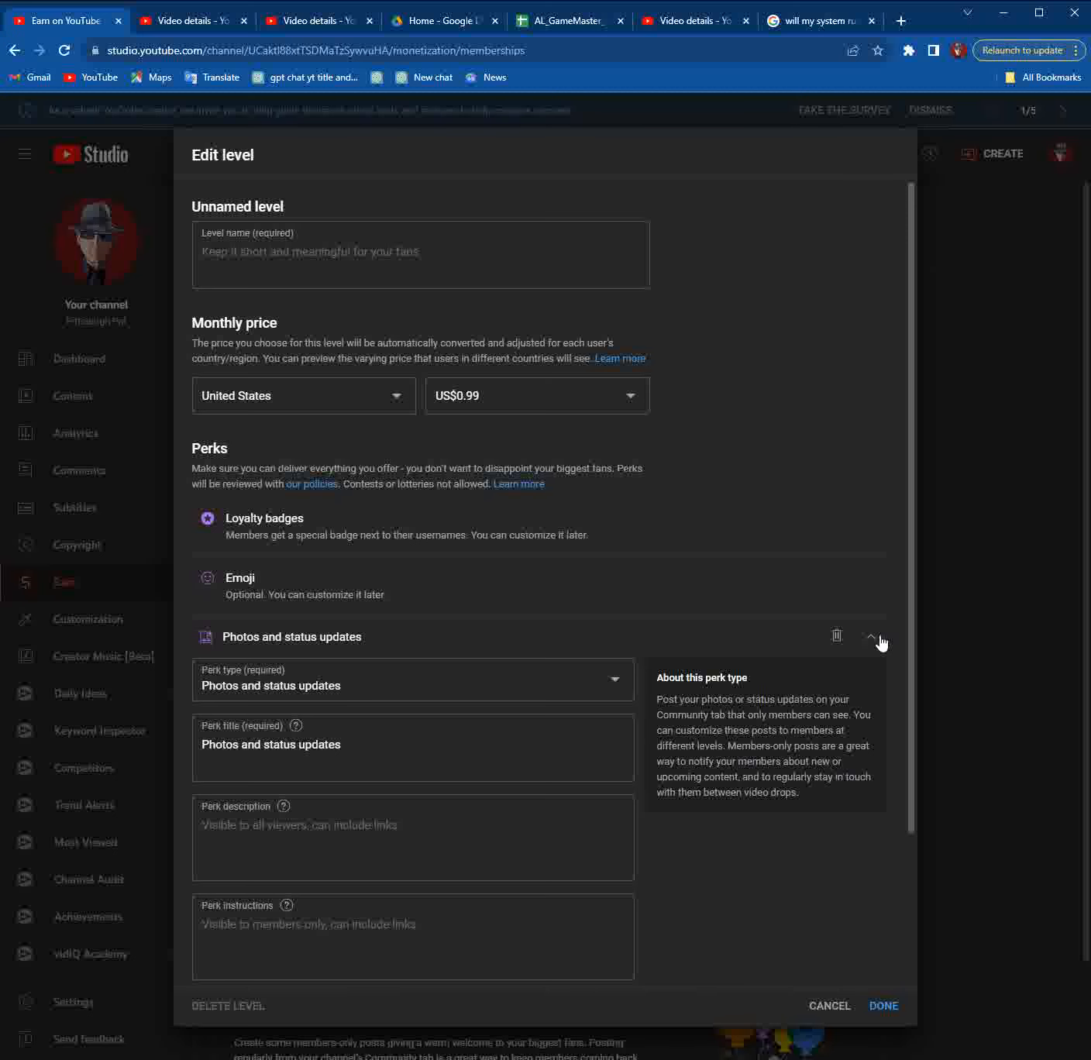
left_click(881, 638)
left_click(848, 637)
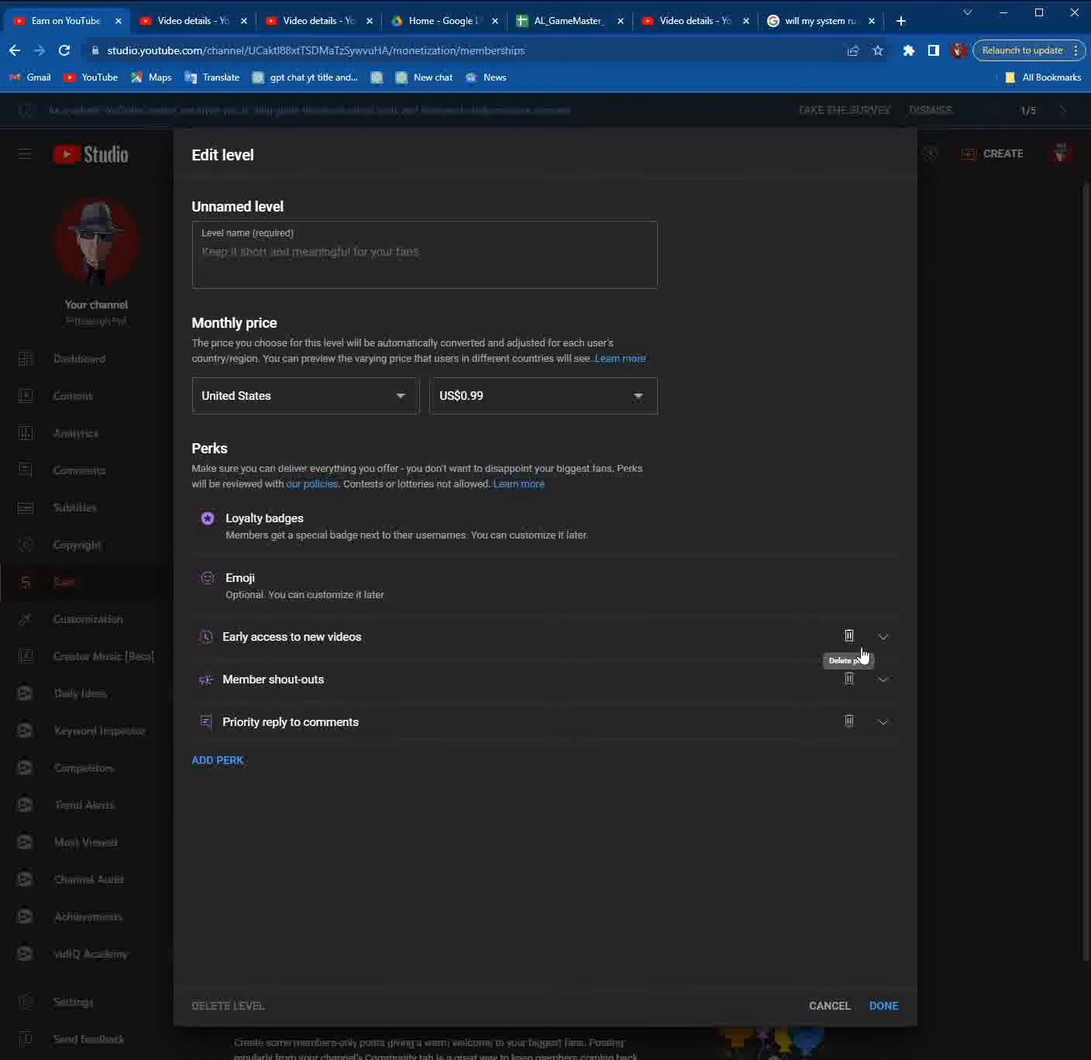
Step: Review the details of the remaining perks and delete the Member shout-outs perk from the level
left_click(883, 640)
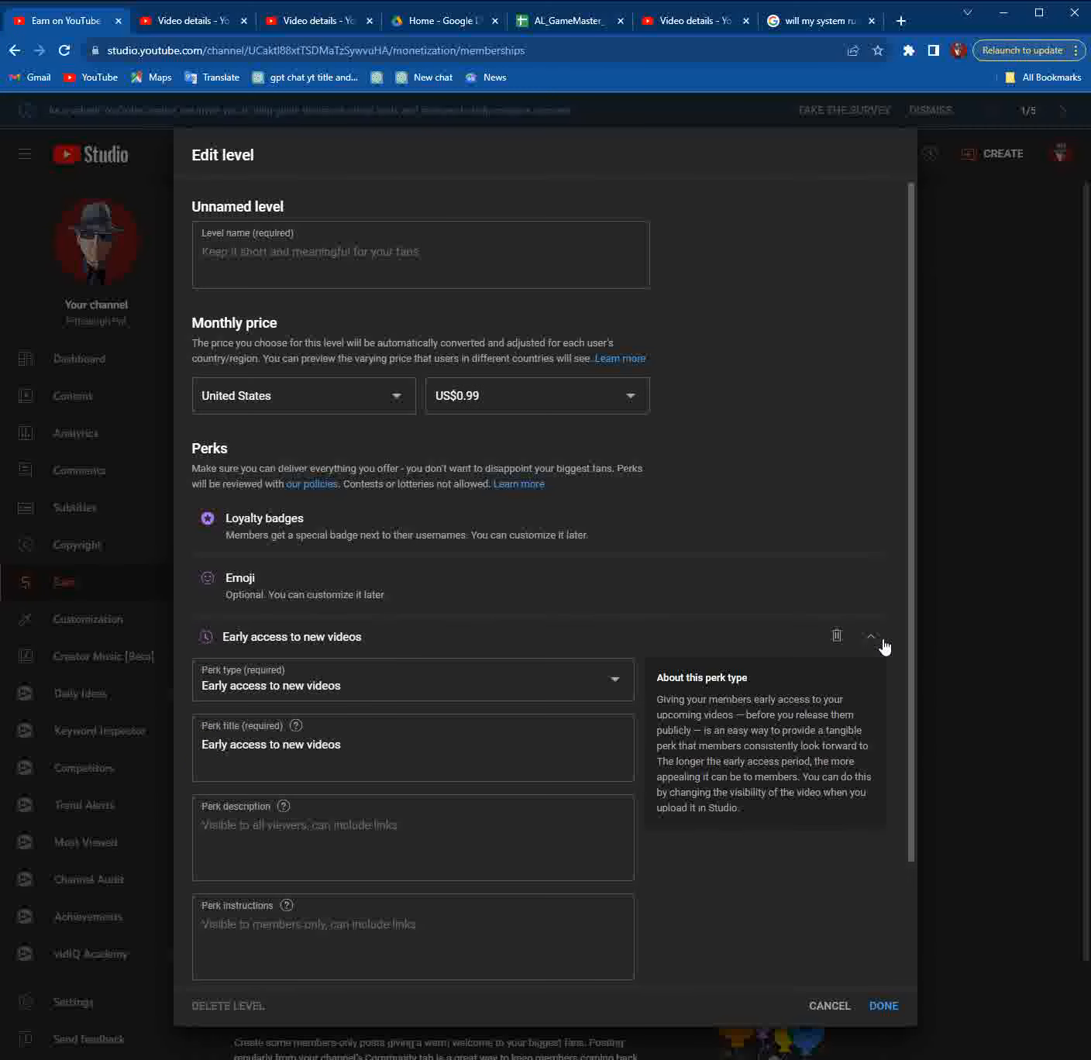
left_click(871, 637)
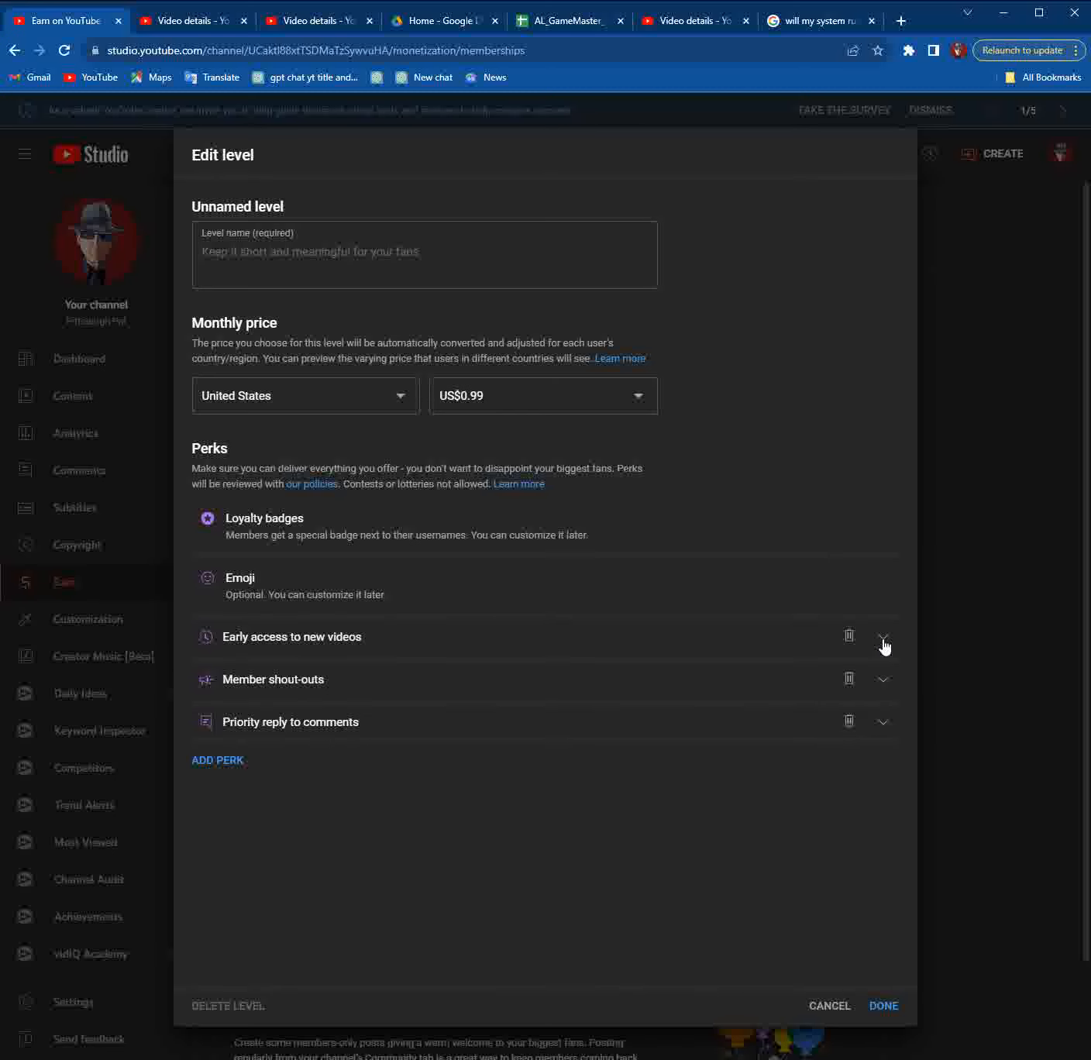
left_click(883, 681)
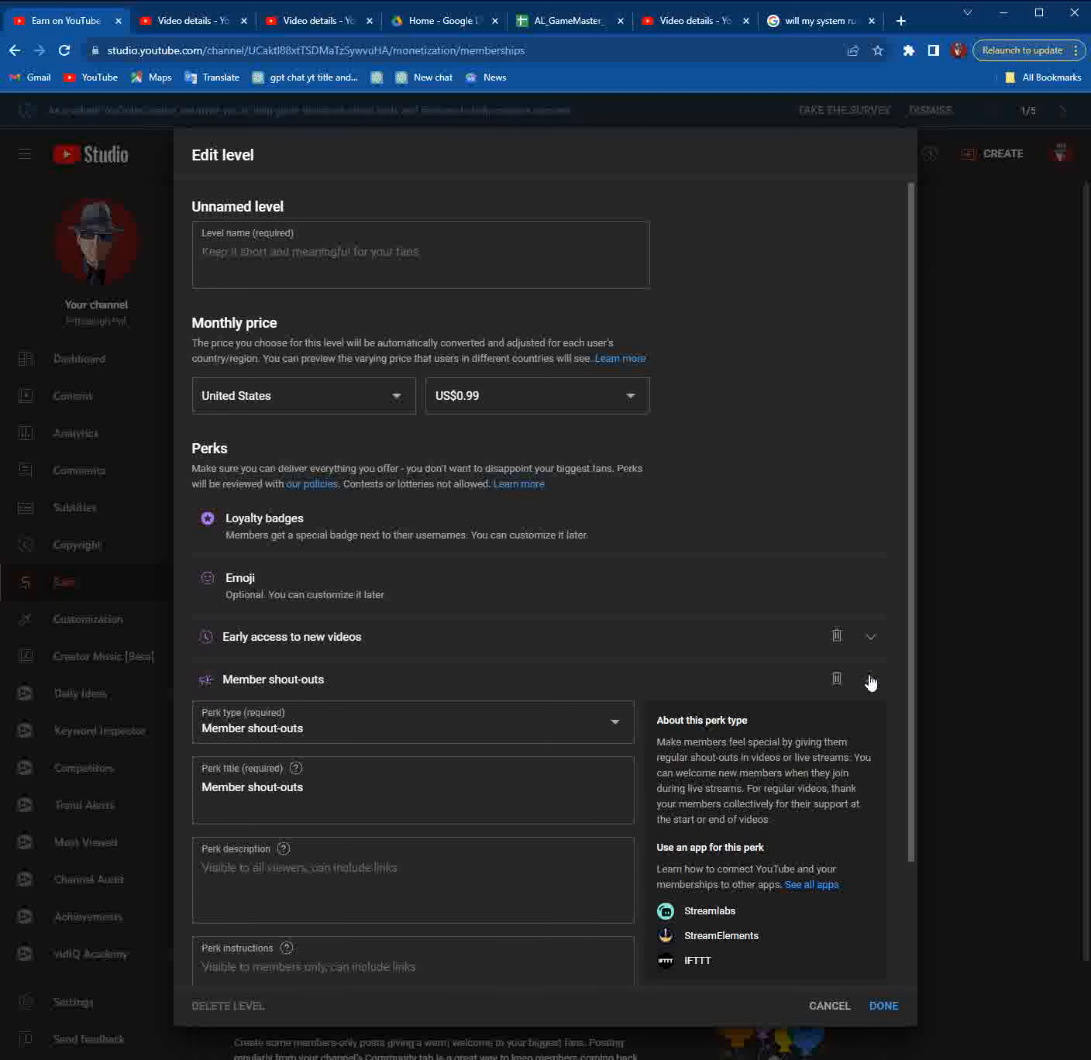
scroll(597, 756, "down", 2)
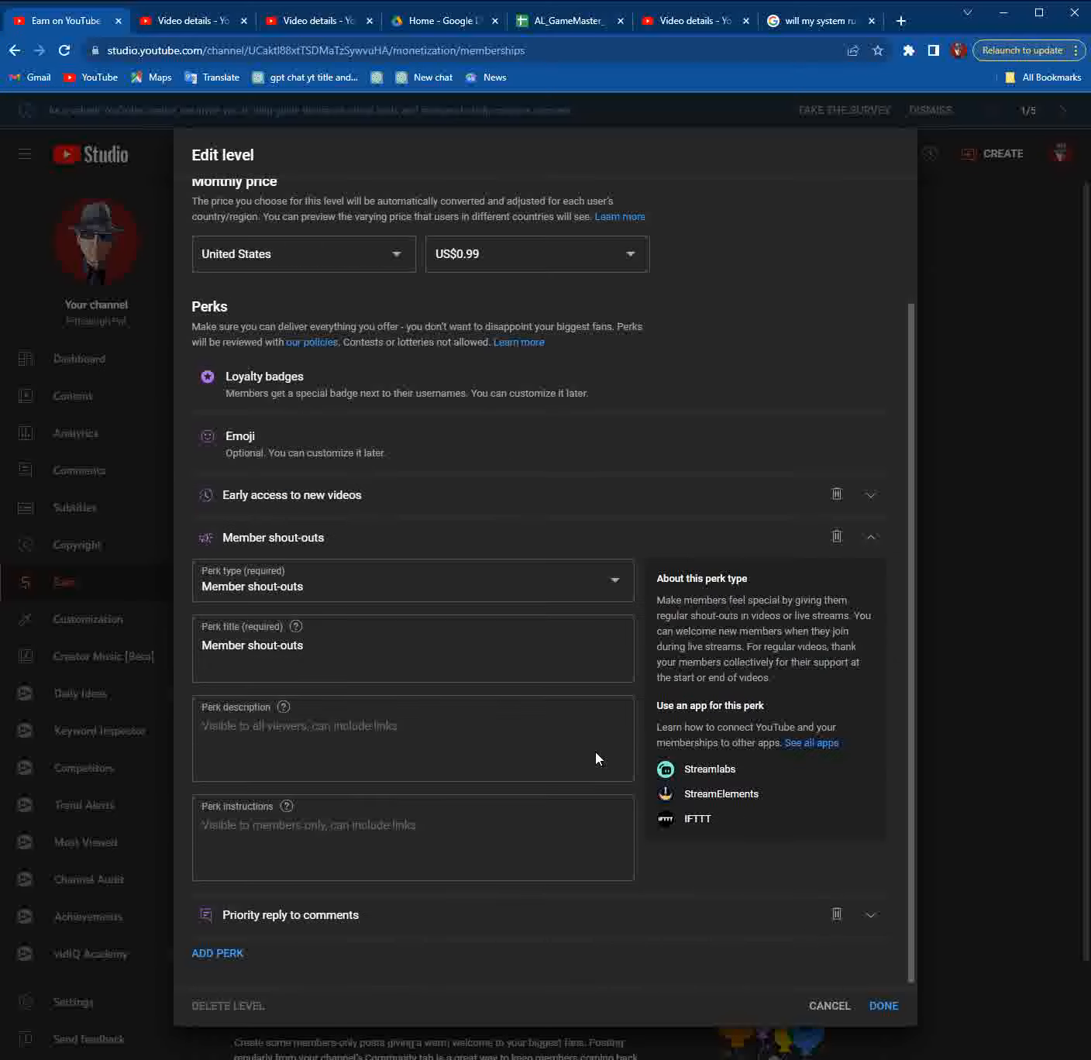
left_click(868, 539)
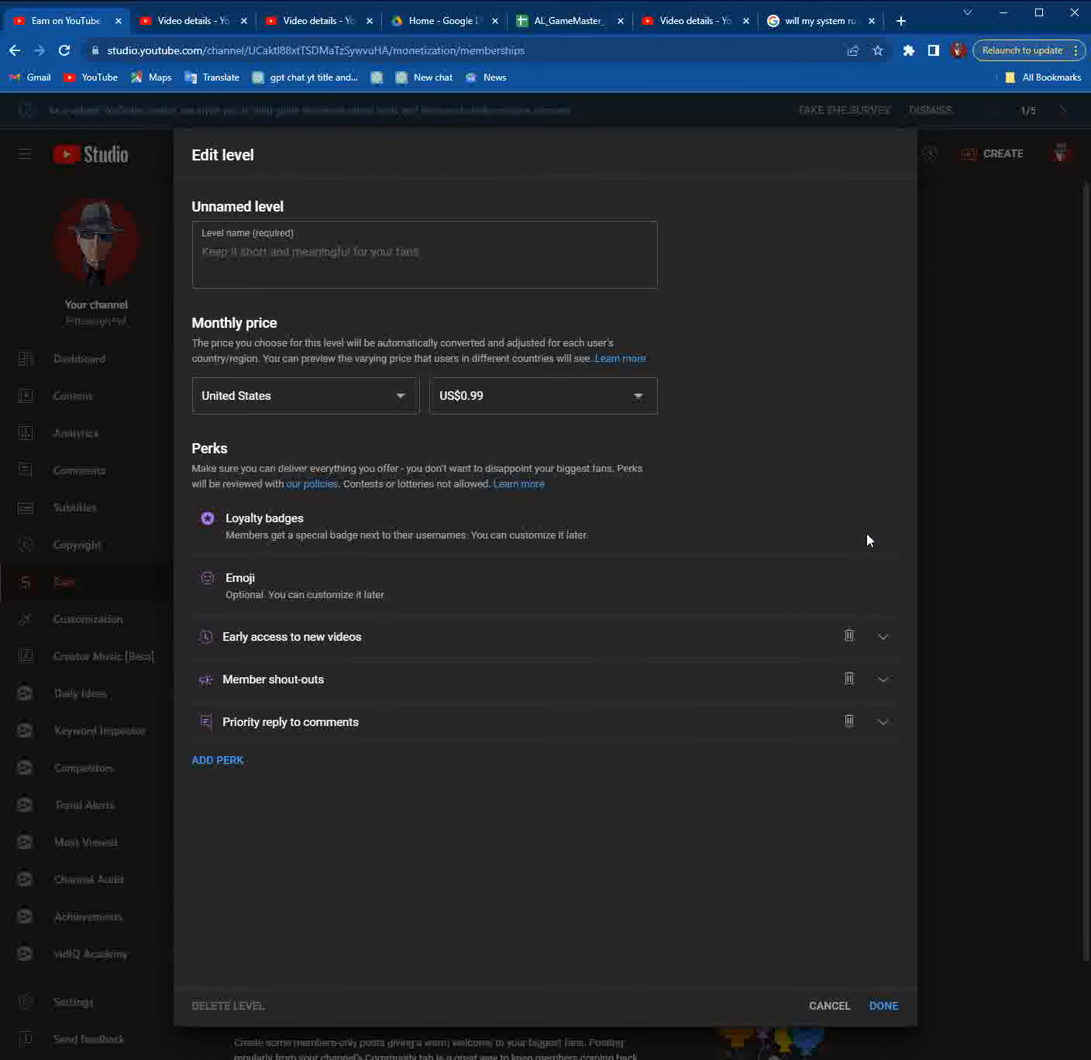
left_click(849, 678)
left_click(883, 680)
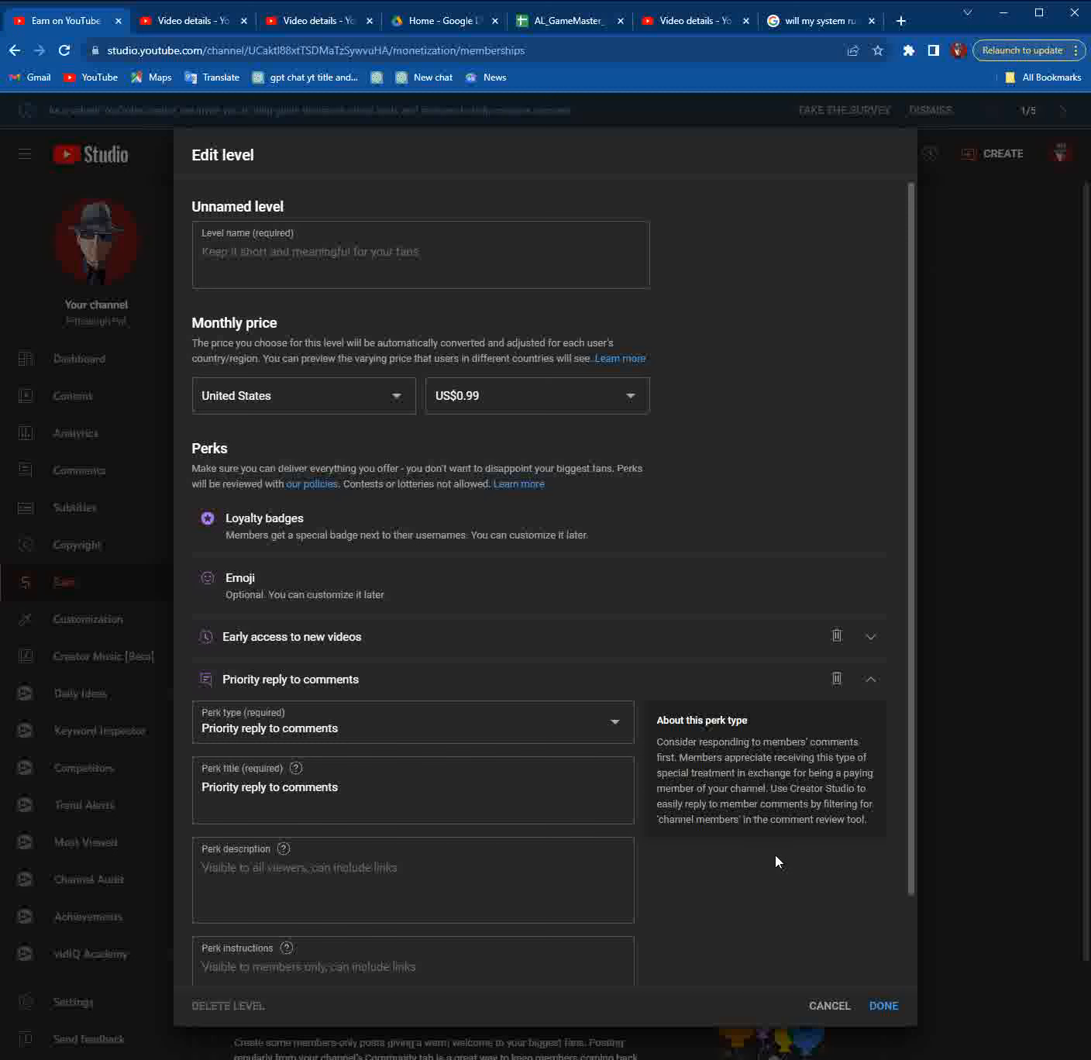
left_click(871, 681)
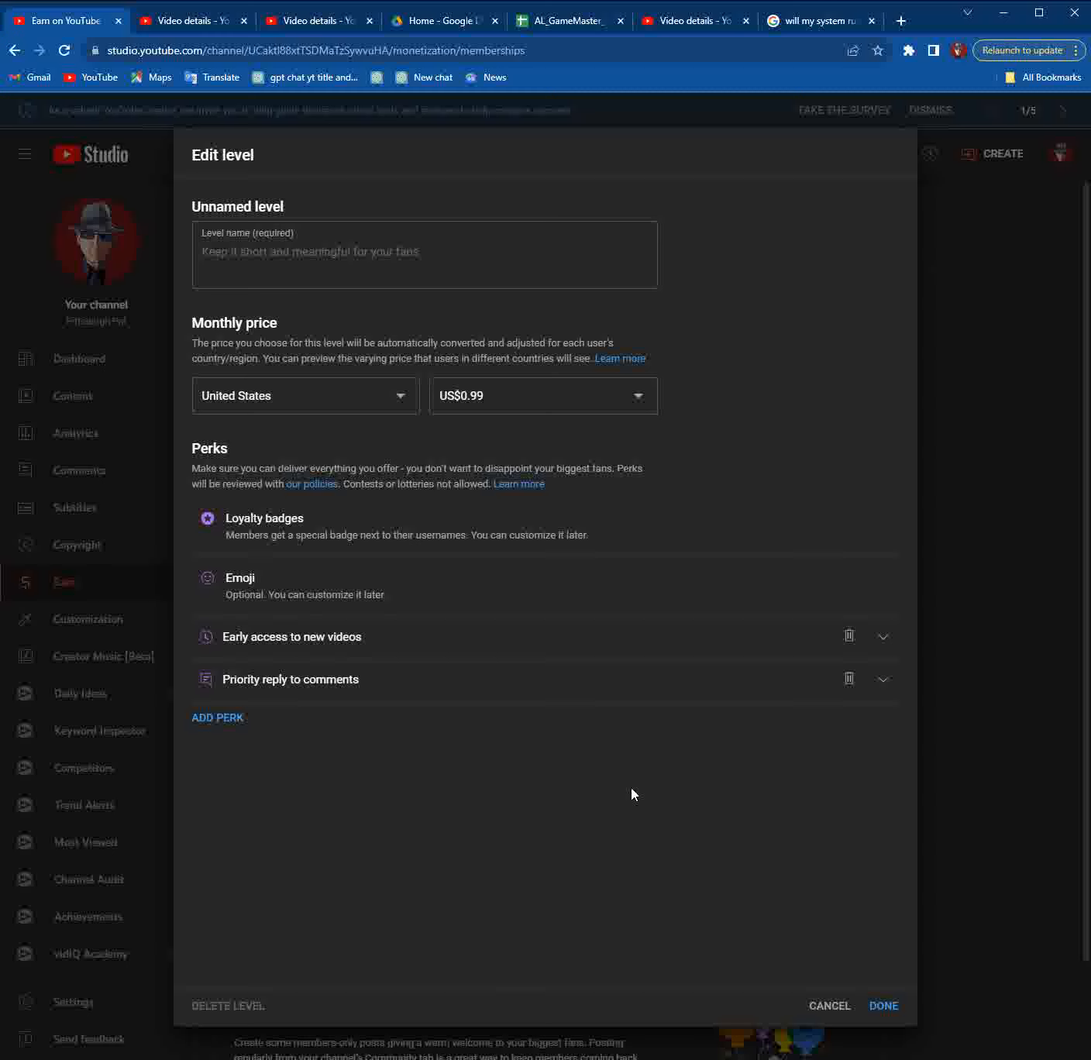
Step: Look through the available types for an additional perk without choosing one, and save the edited membership level
left_click(223, 720)
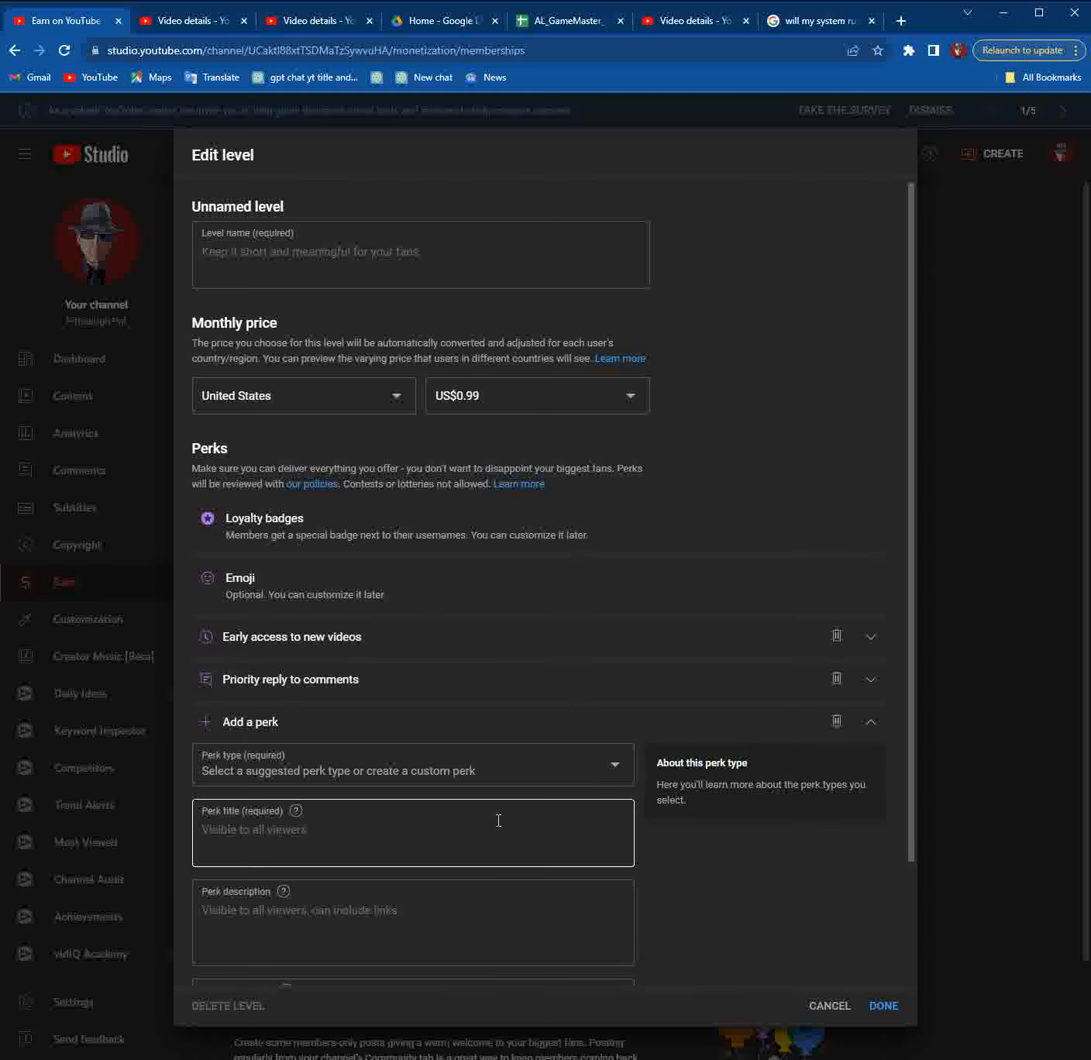
left_click(605, 770)
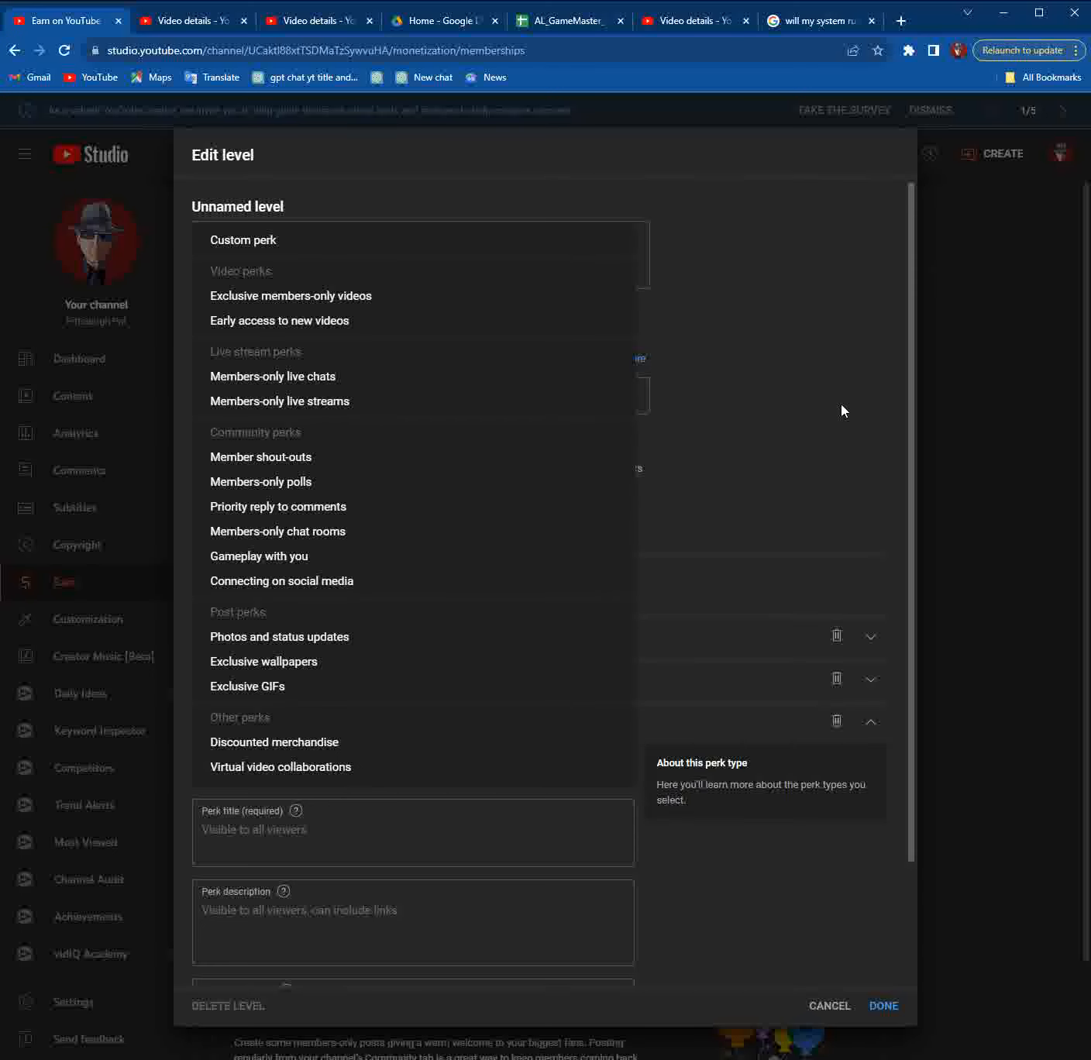
left_click(759, 259)
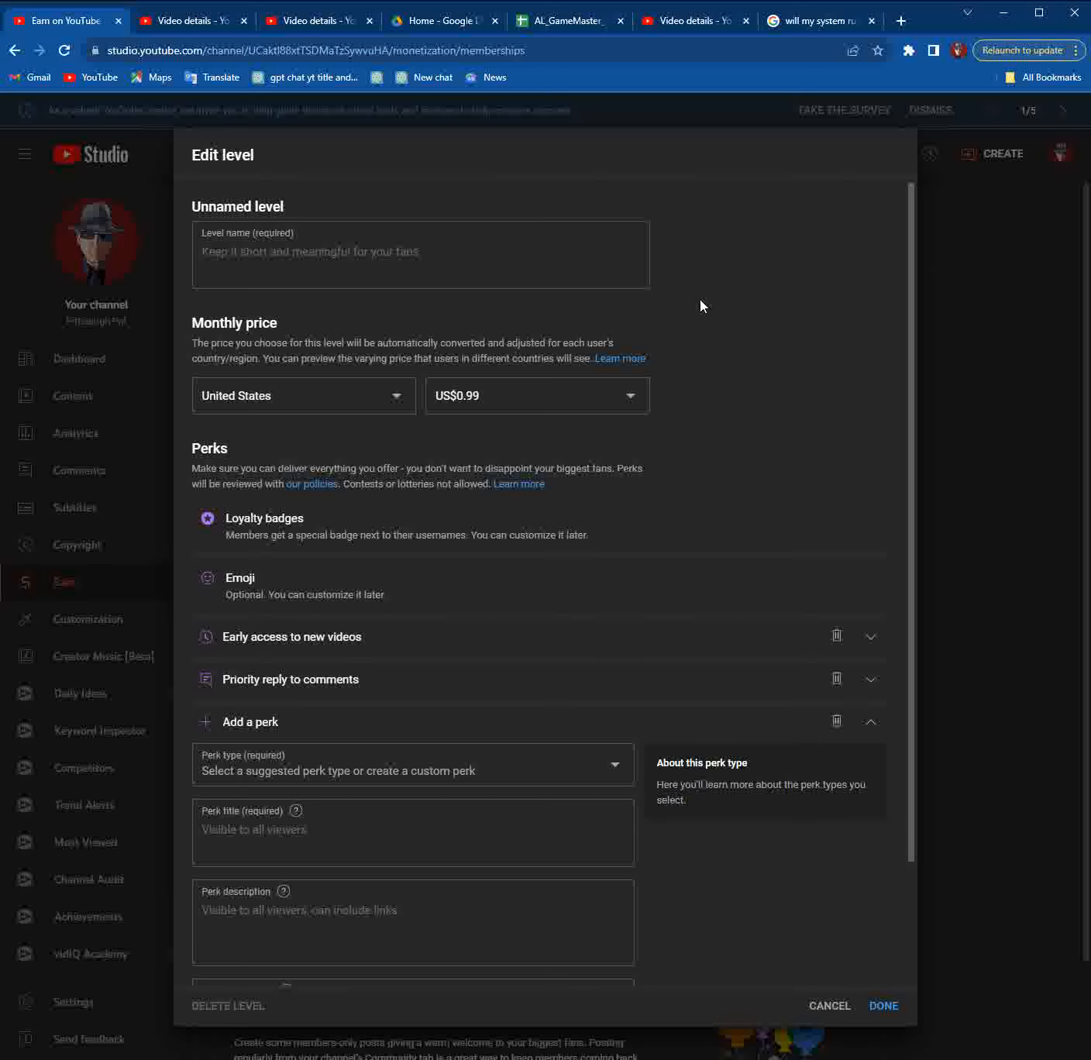
scroll(604, 535, "down", 2)
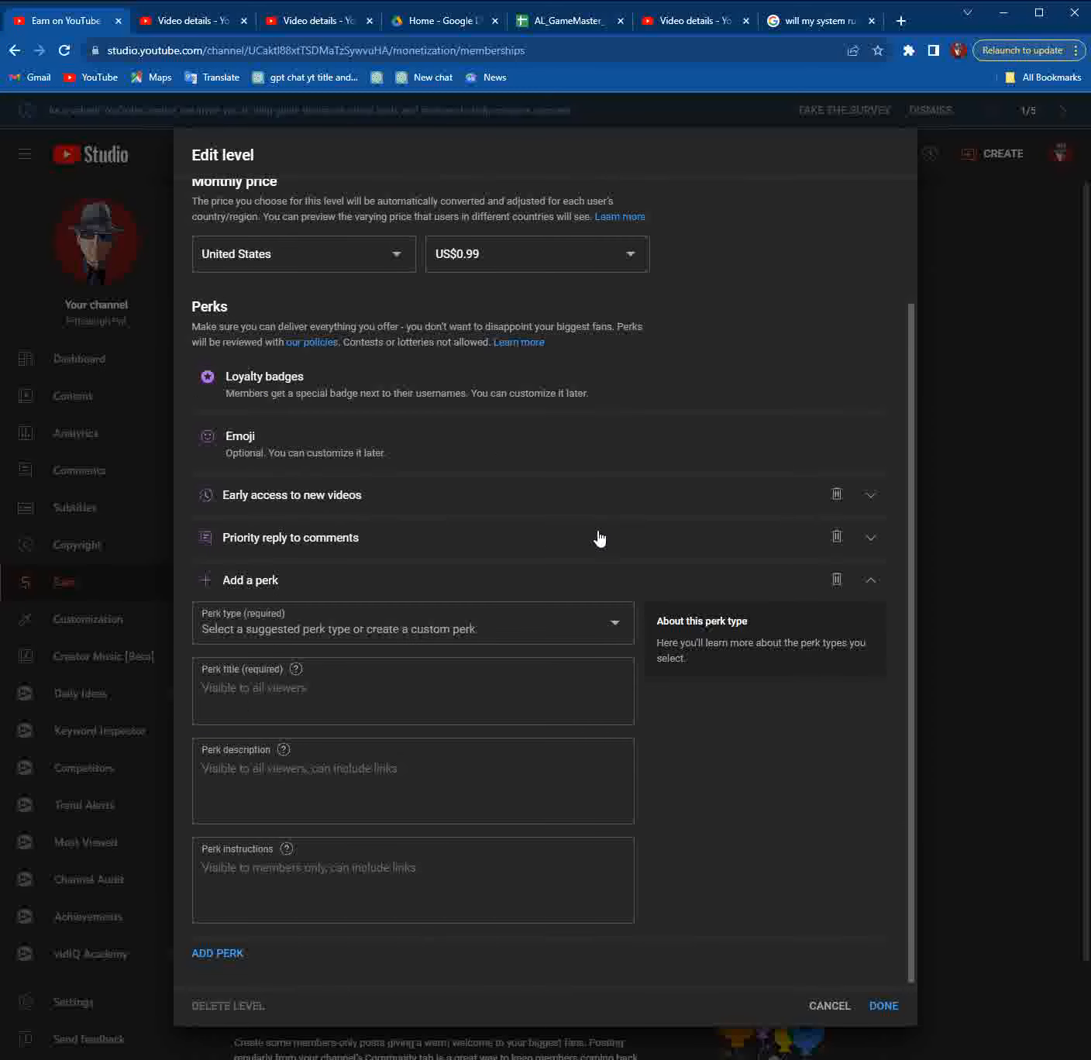
scroll(599, 538, "up", 2)
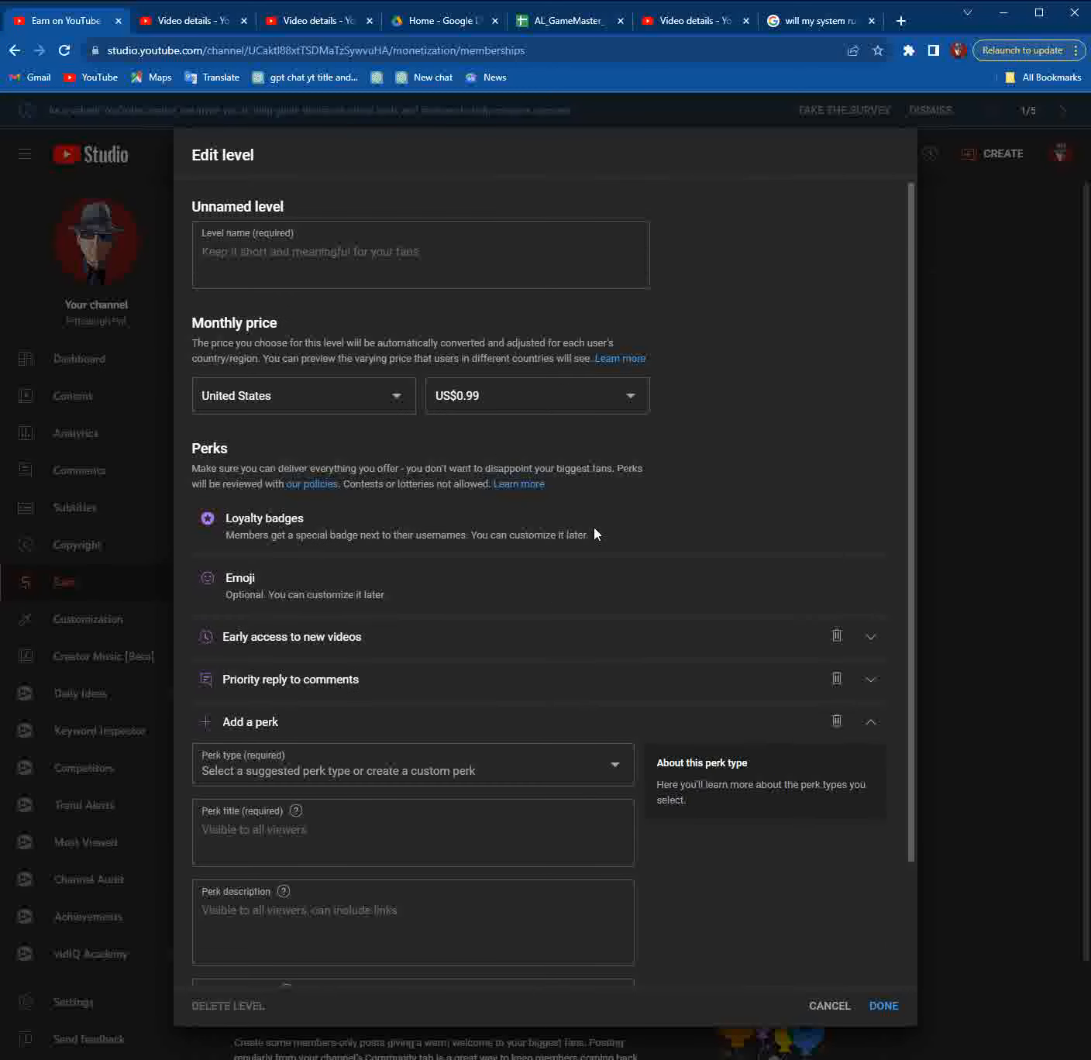
scroll(651, 818, "down", 2)
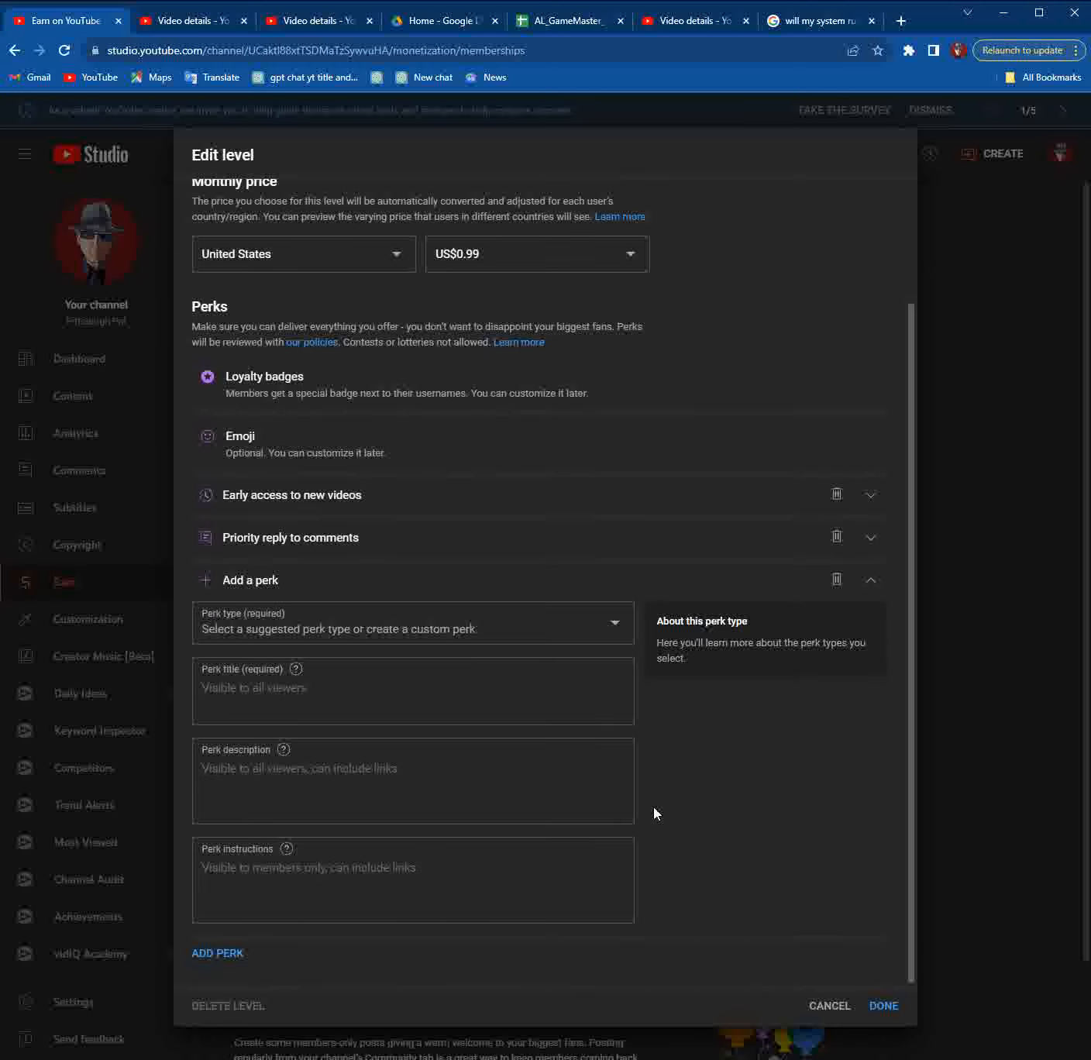
scroll(655, 811, "up", 2)
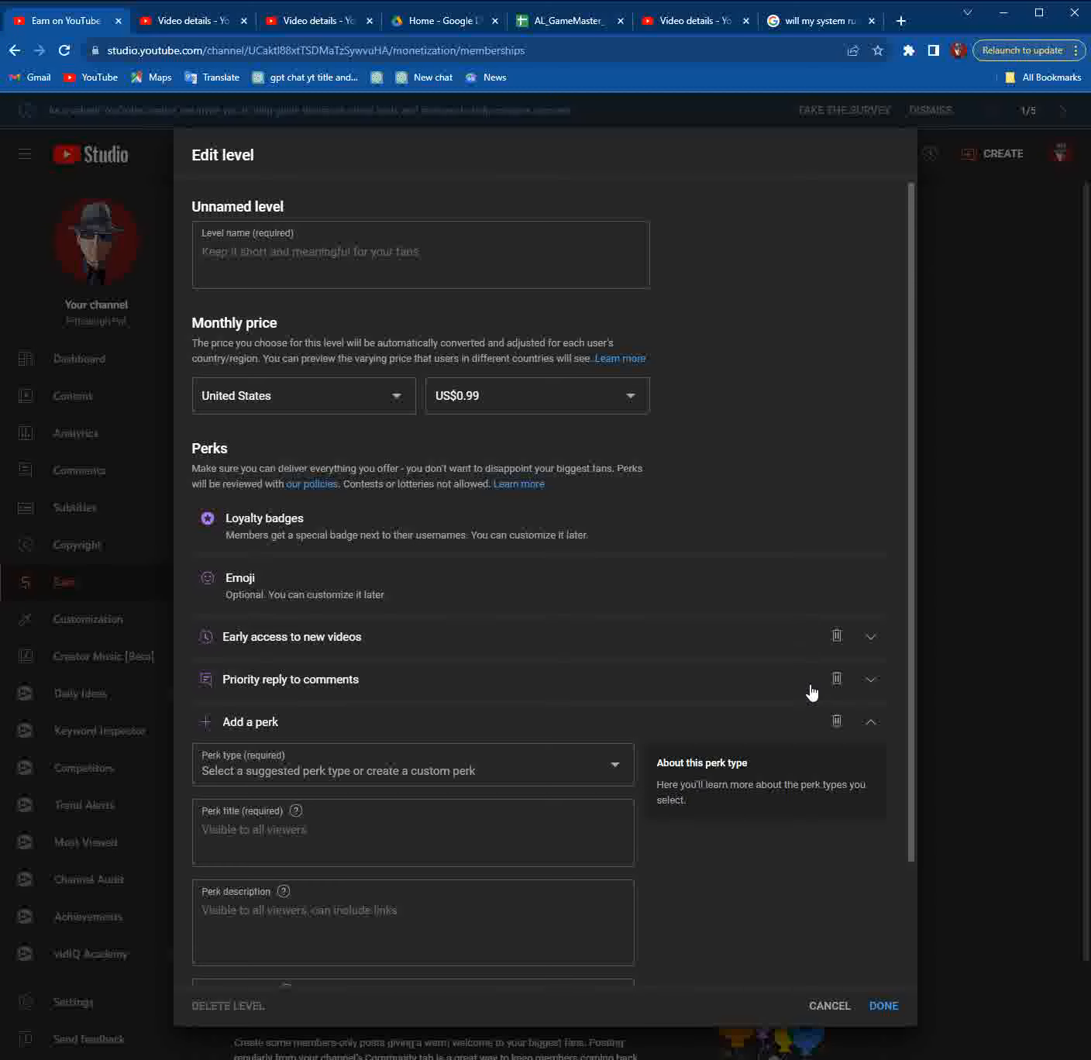
scroll(812, 693, "down", 2)
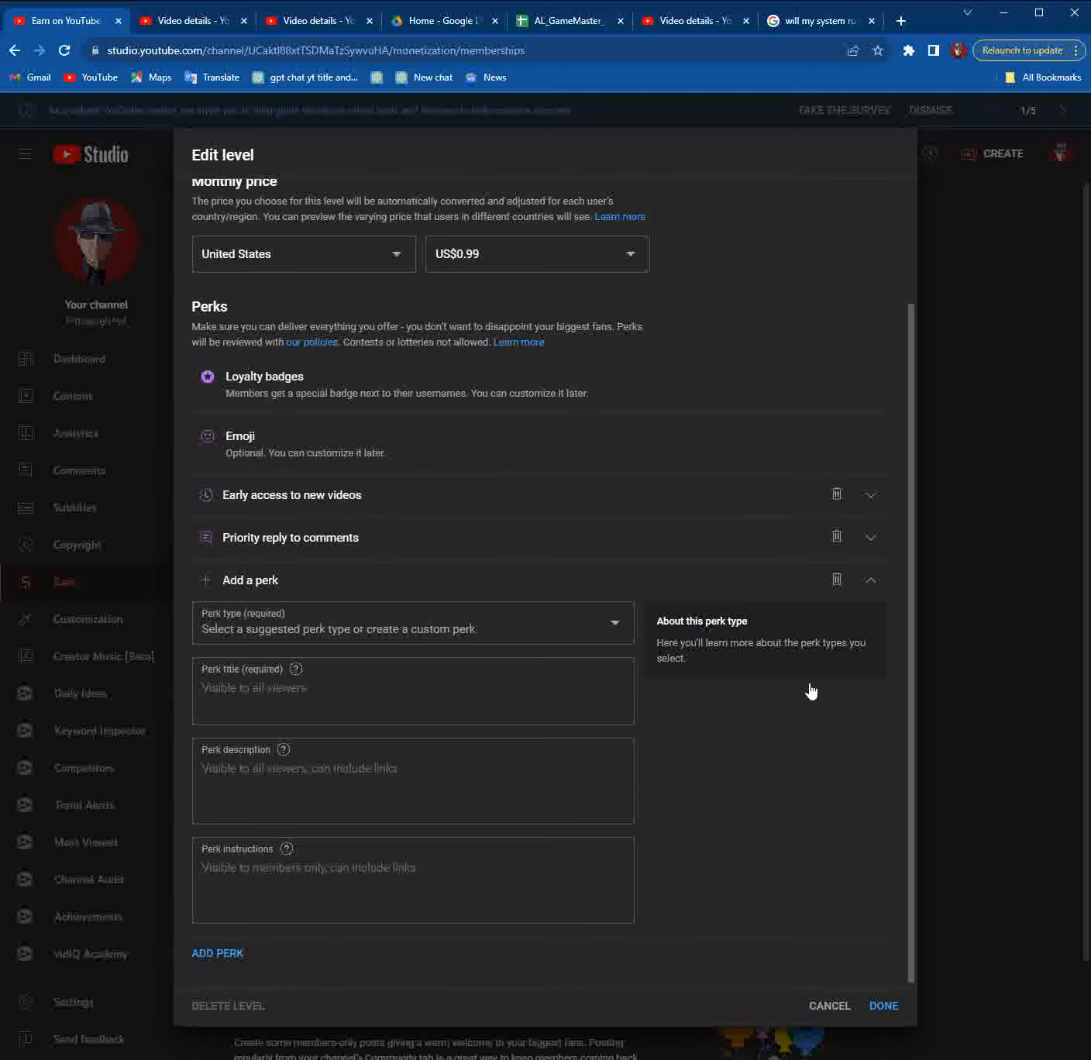
left_click(884, 1007)
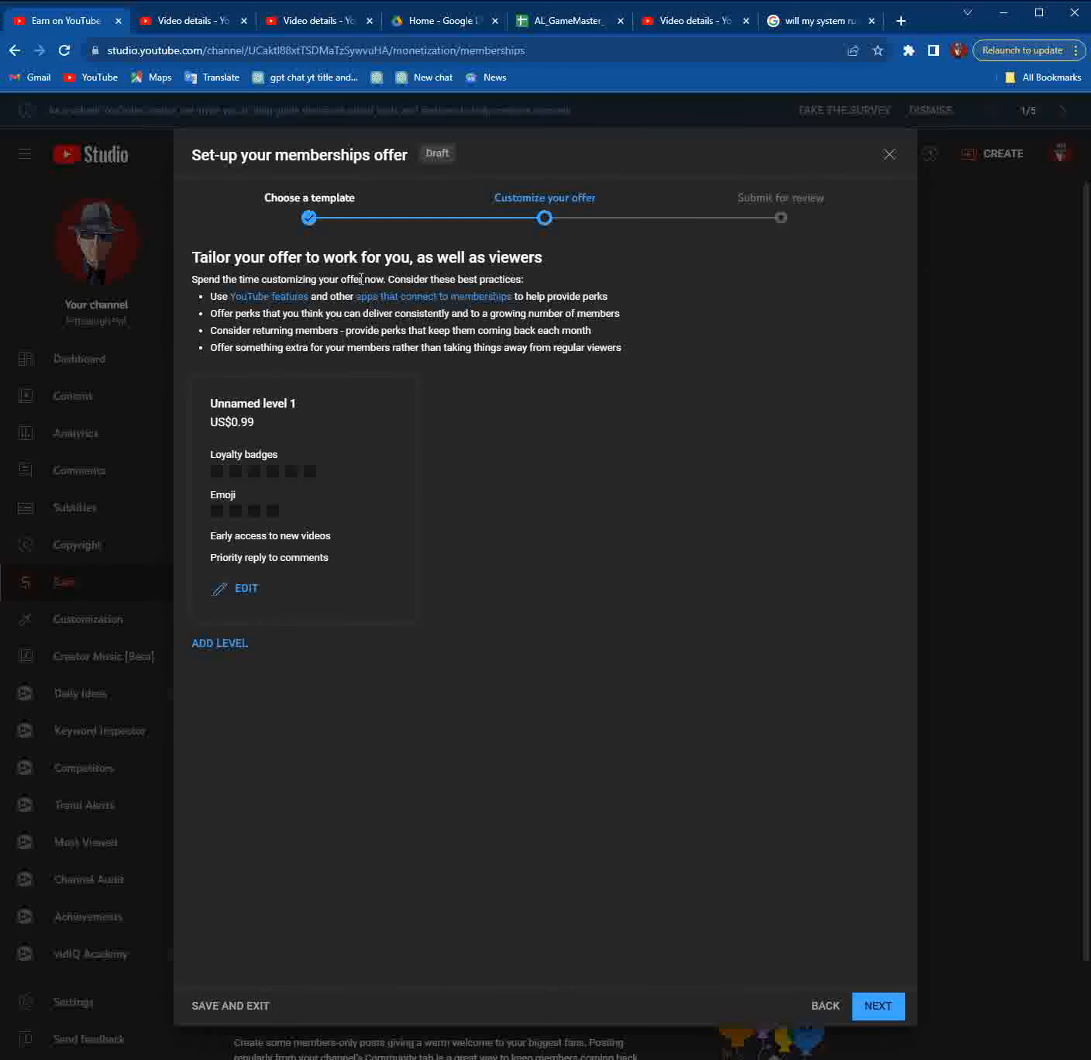
Step: Try to continue to the review stage, reopen the unnamed level, name it Pat's Pals and save it
left_click(888, 1007)
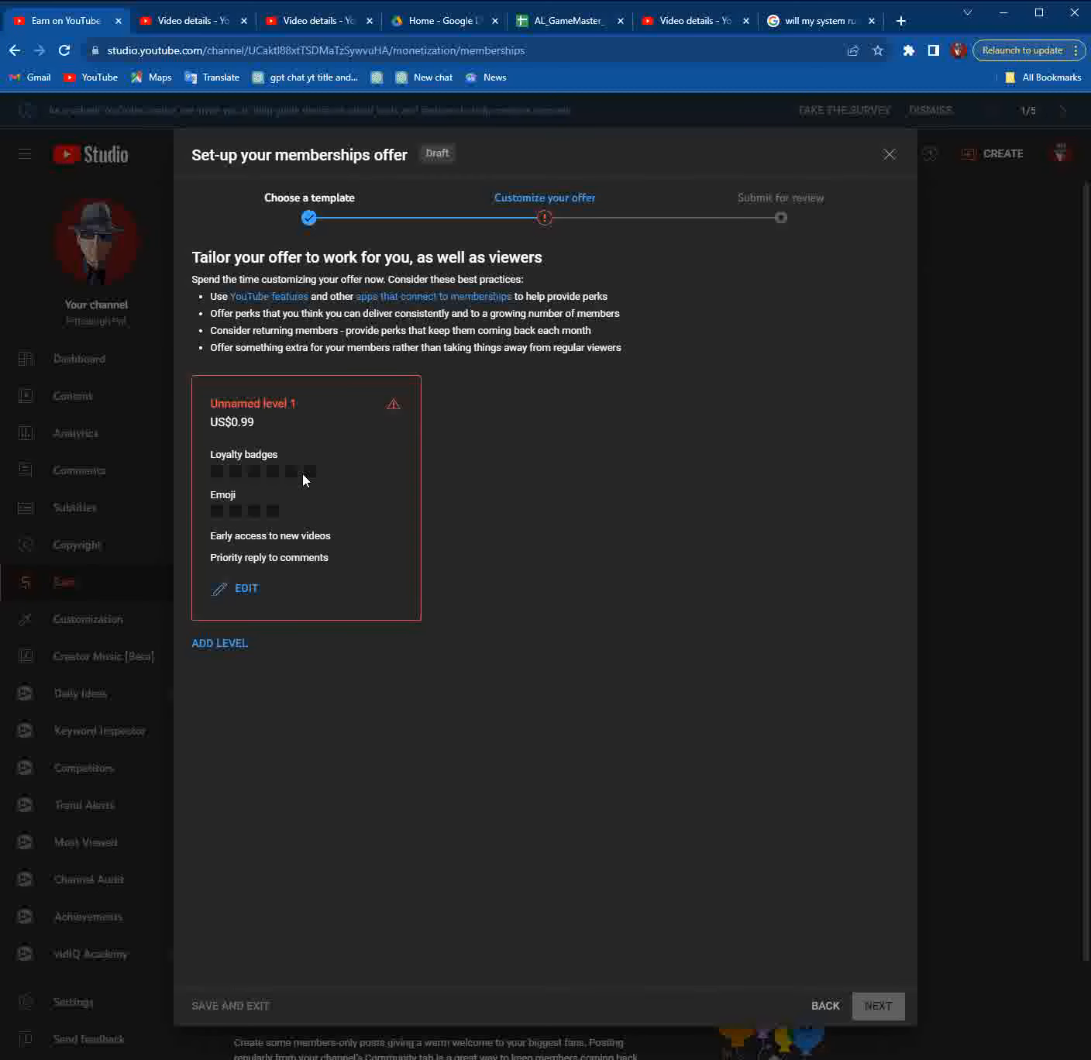
left_click(244, 589)
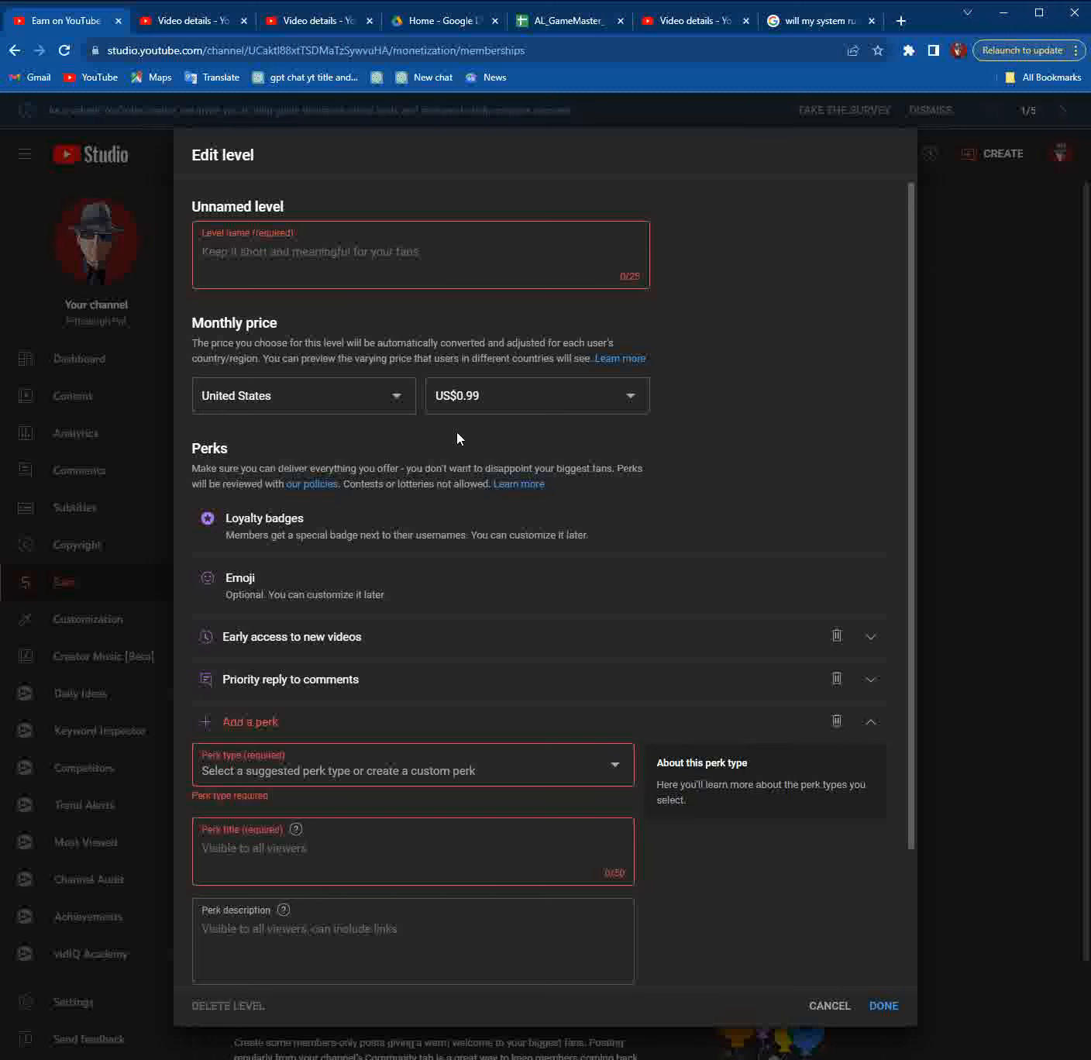
left_click(312, 251)
left_click(371, 254)
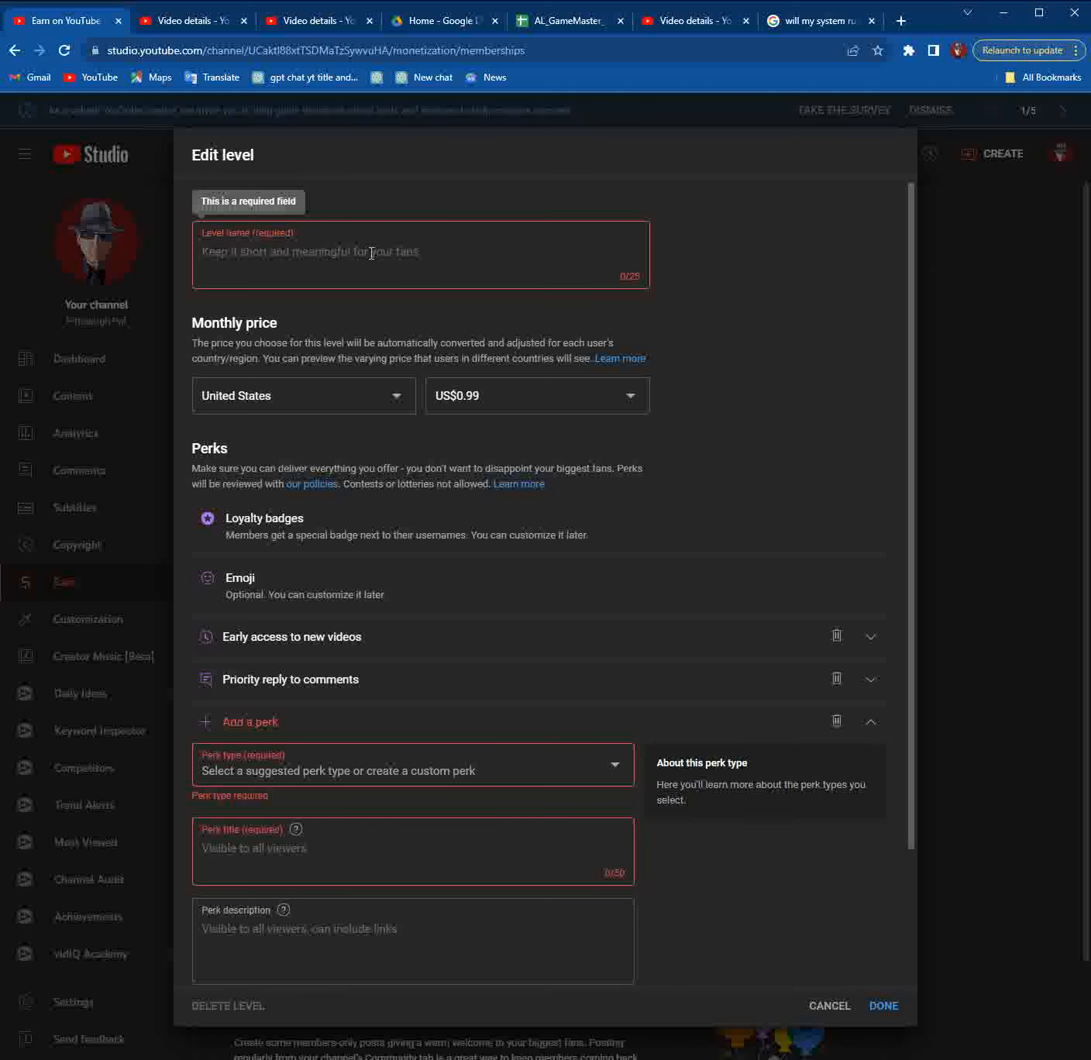
type("Pa")
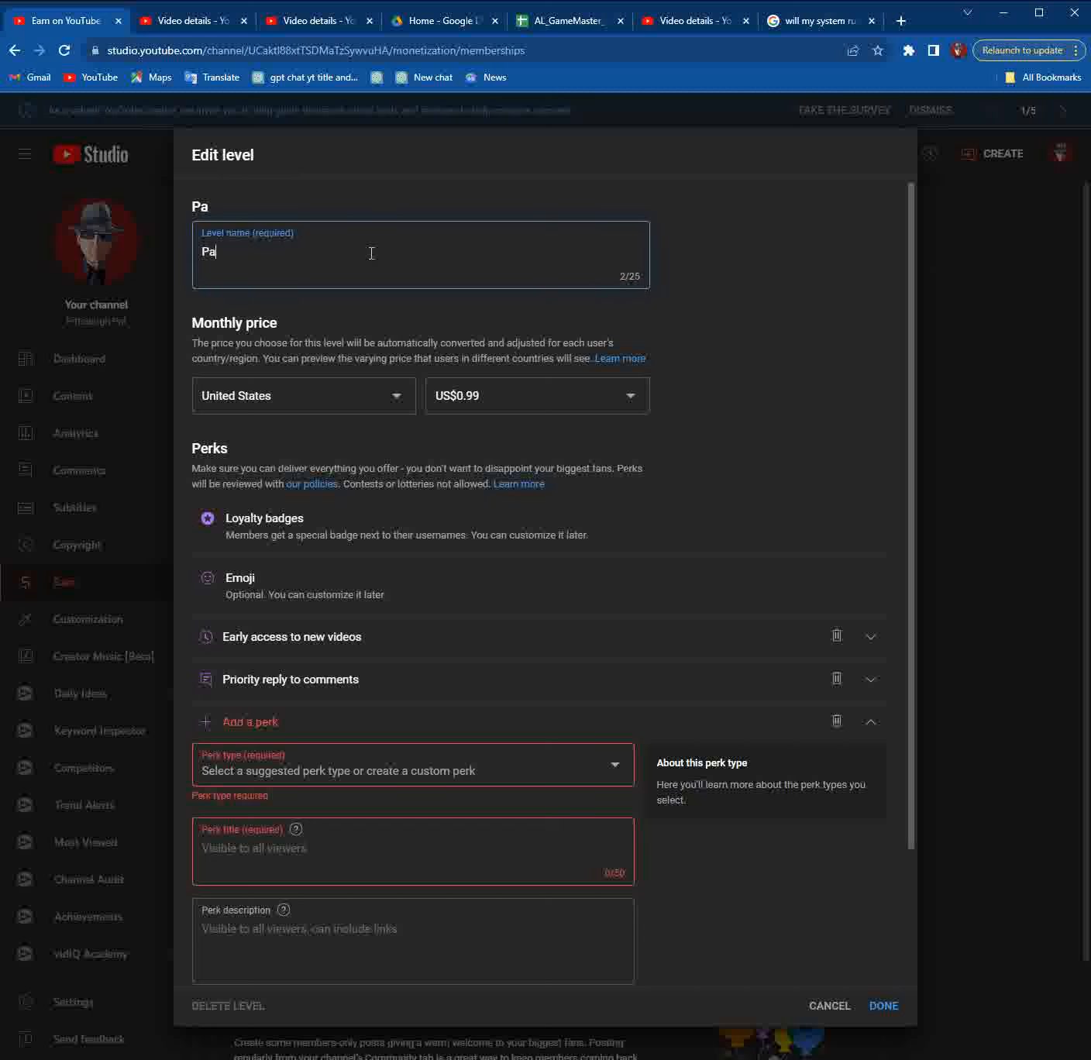
type("t's Pals")
left_click(721, 481)
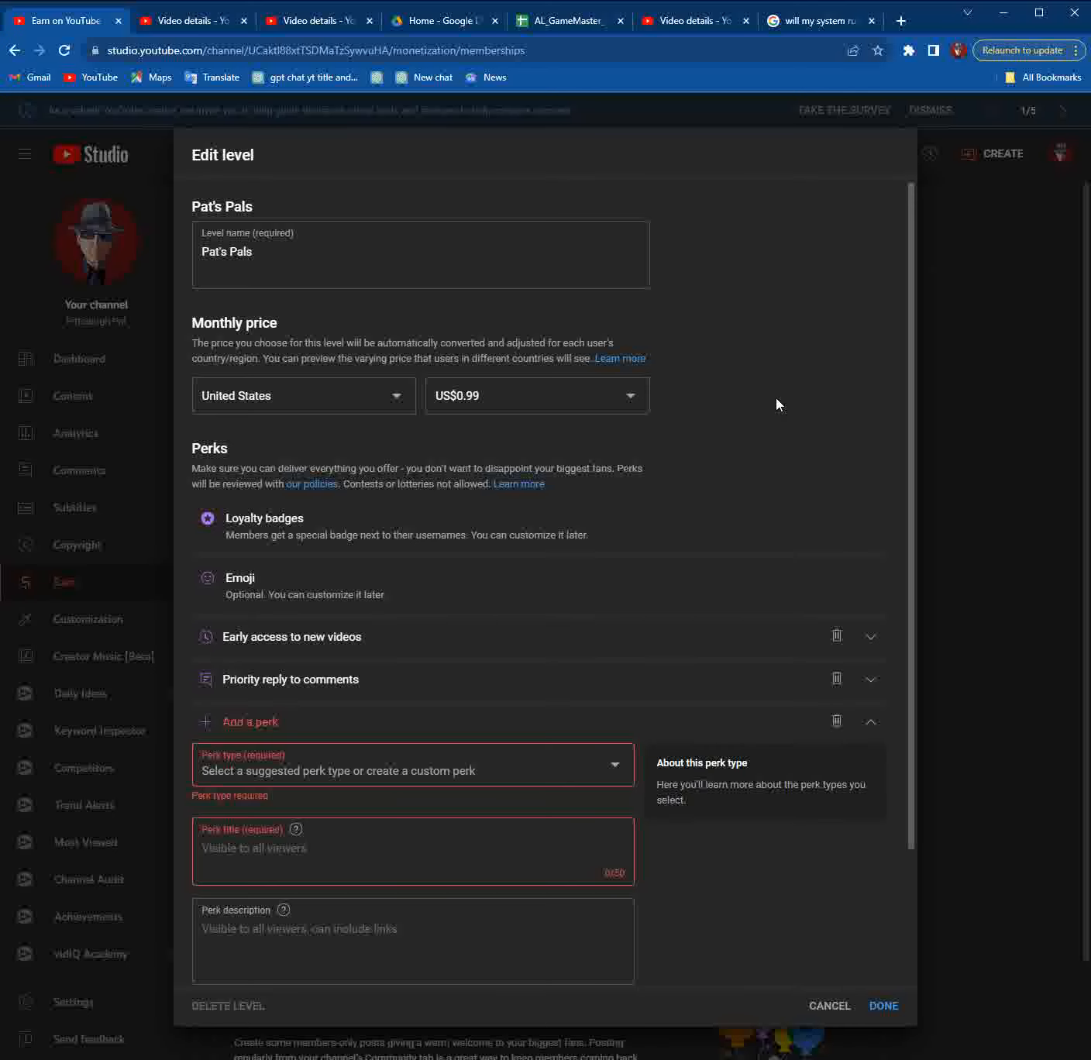
left_click(880, 1003)
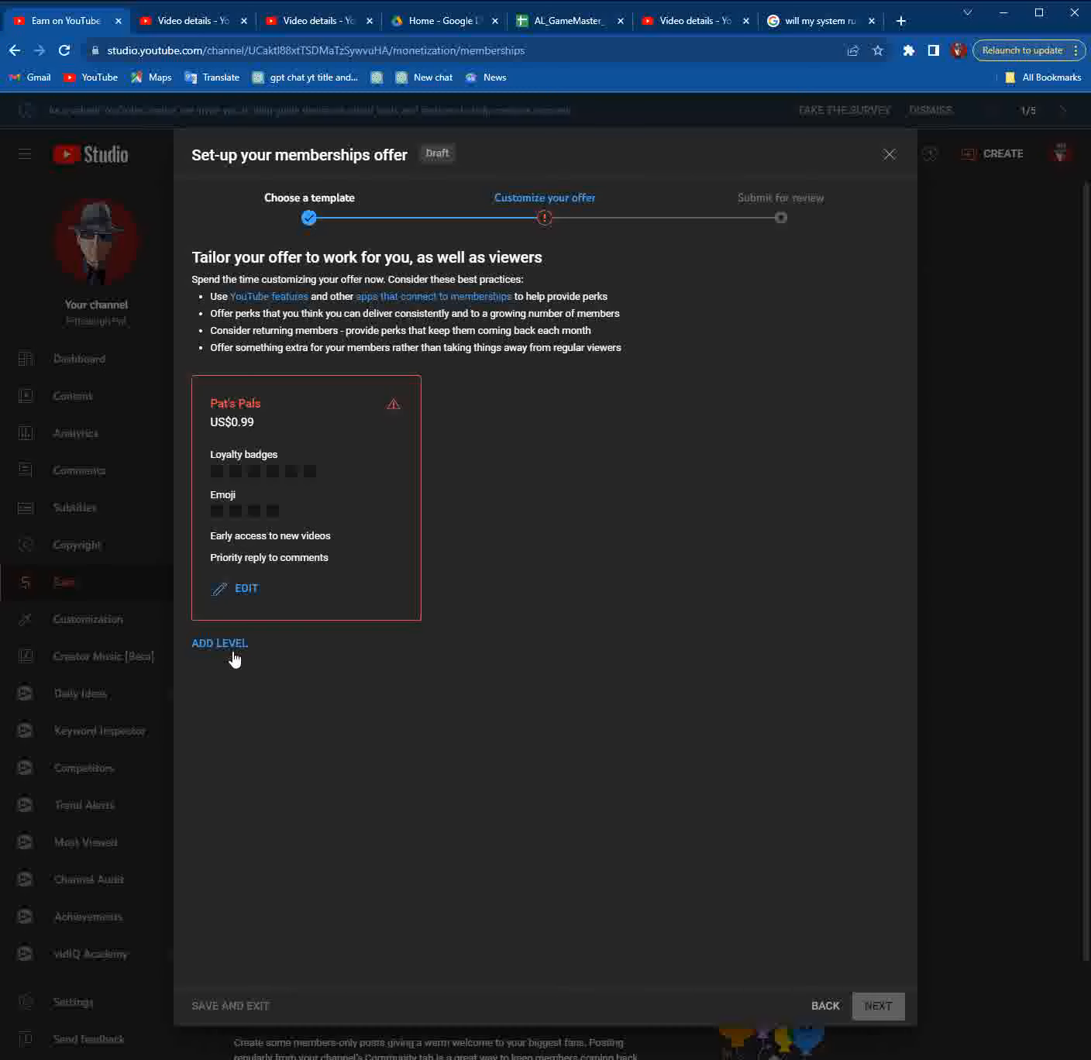
Step: Set the unfinished extra perk of Pat's Pals to Early access to new videos, then delete that duplicate perk and save the level
left_click(252, 592)
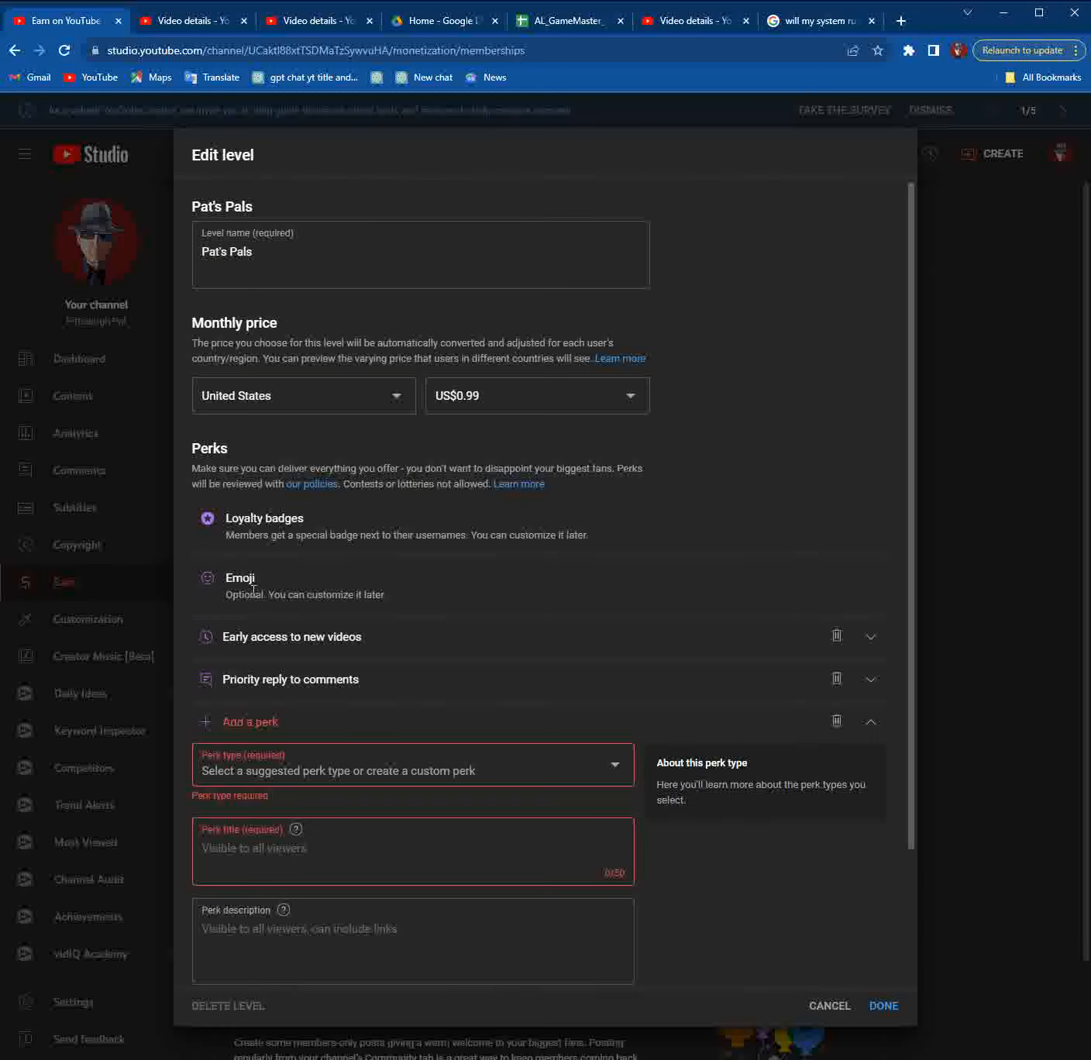
left_click(625, 771)
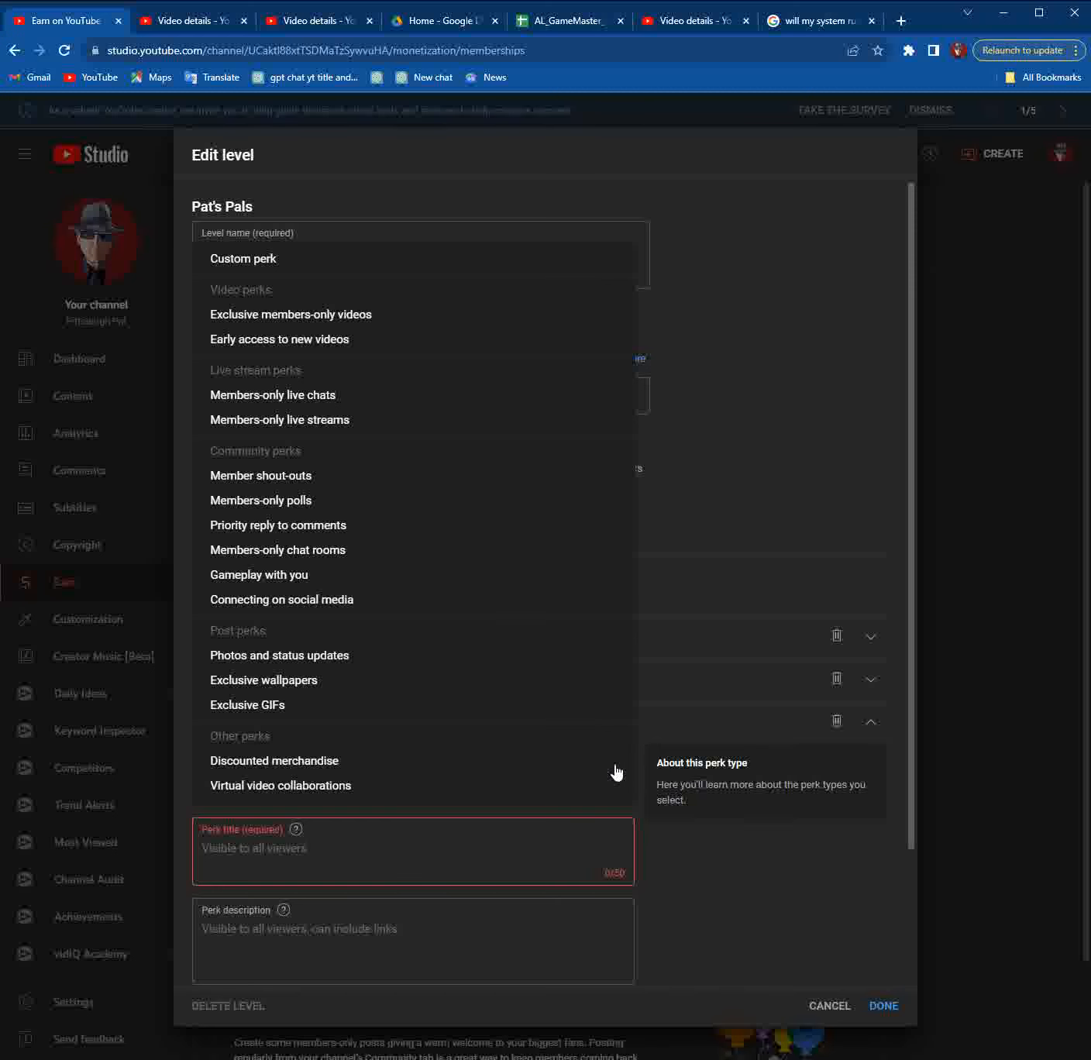
left_click(346, 342)
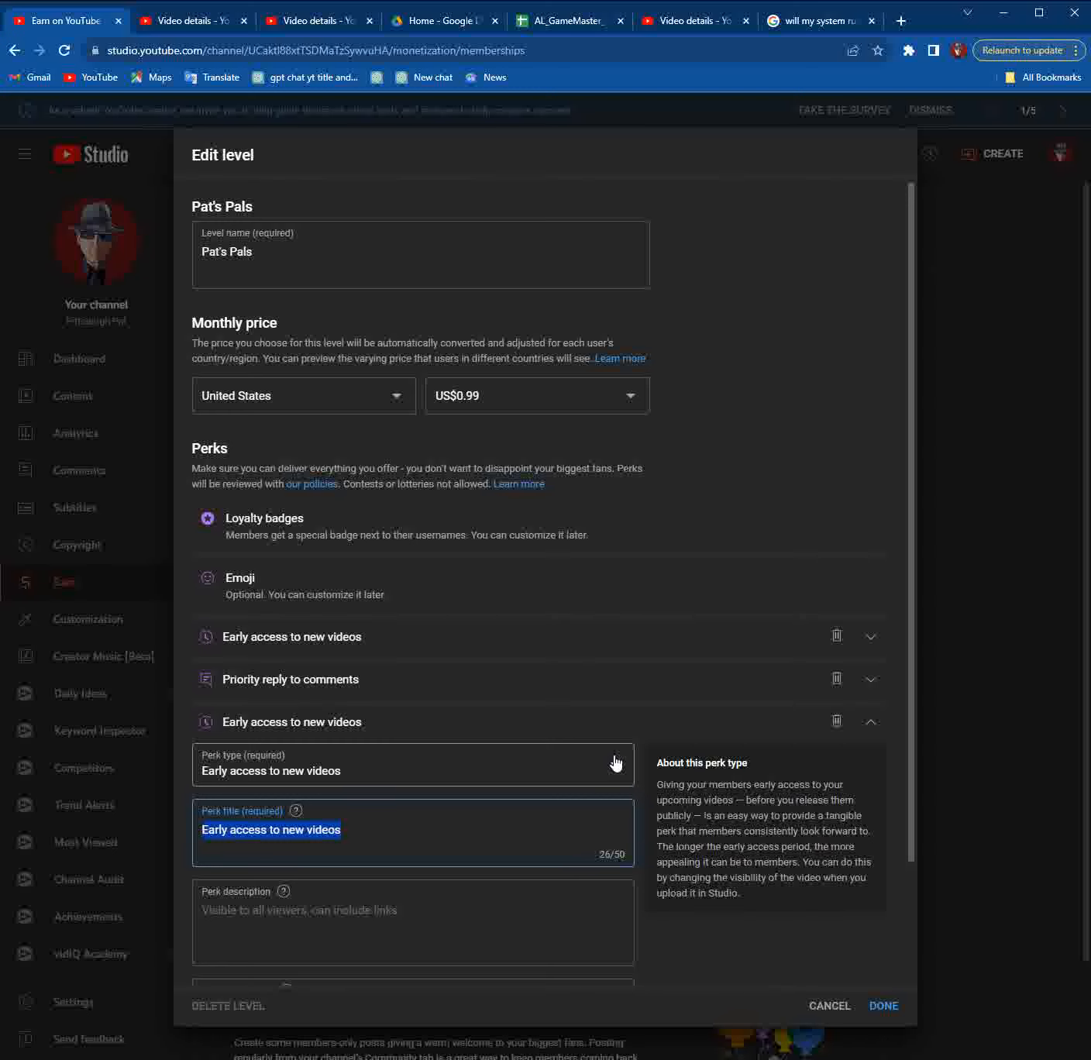
scroll(596, 923, "down", 2)
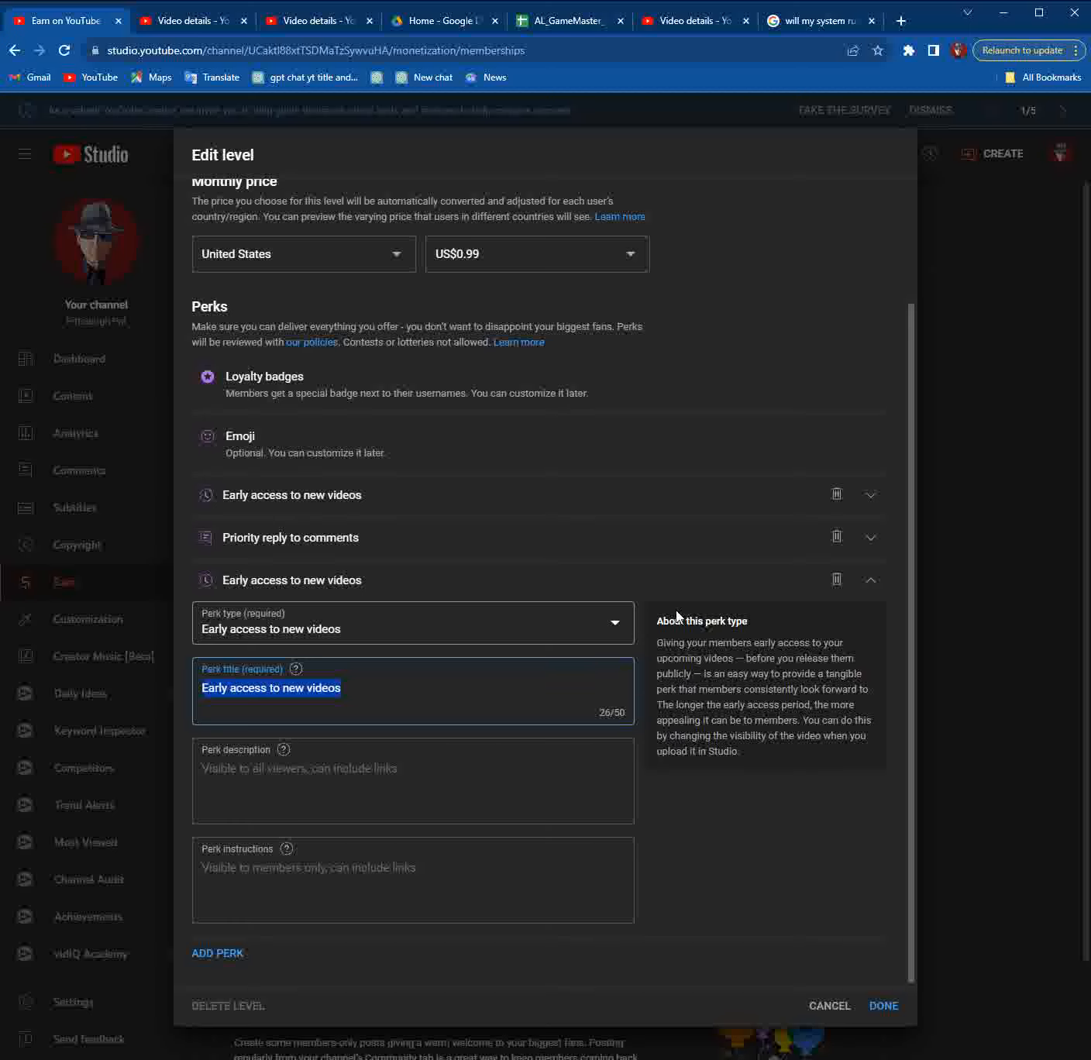
left_click(836, 582)
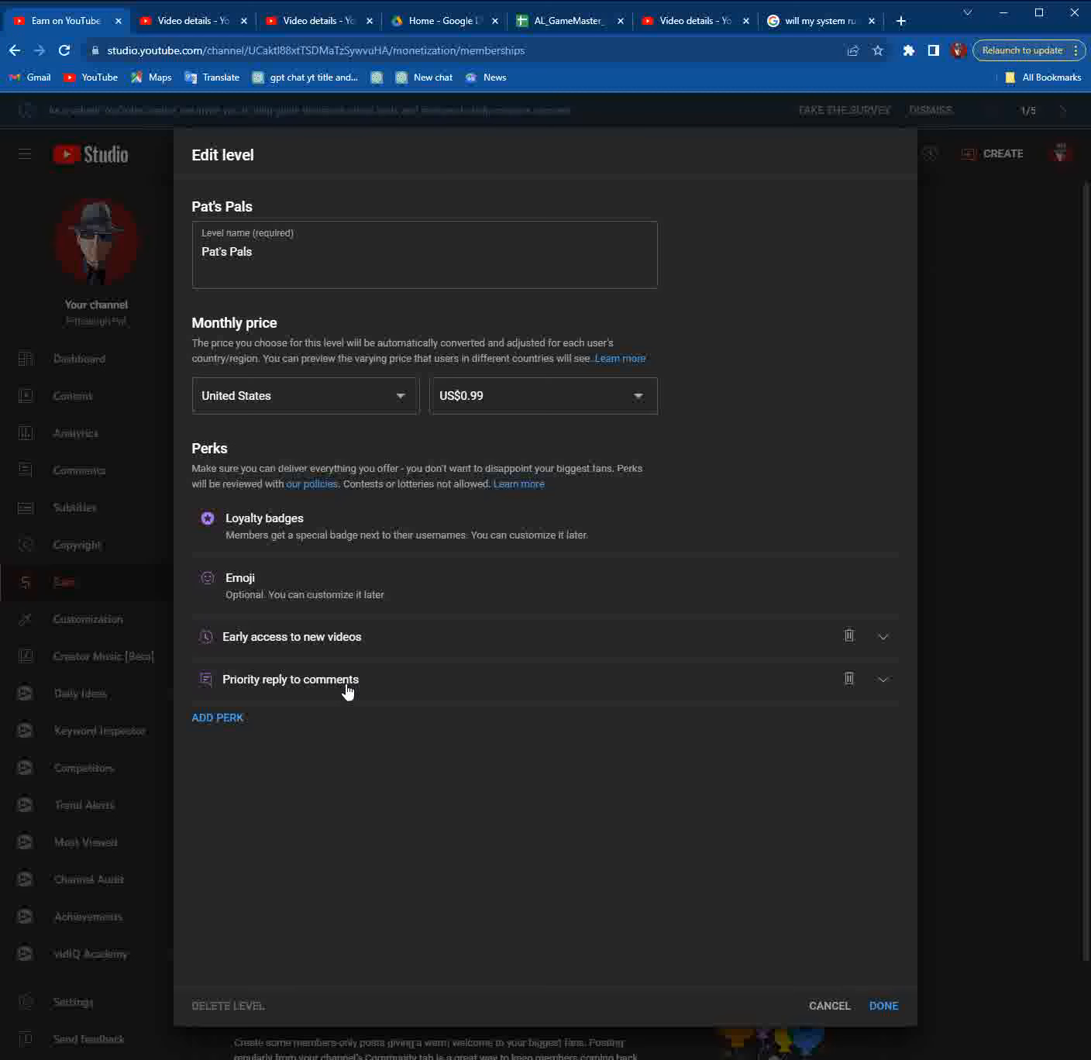
left_click(878, 1005)
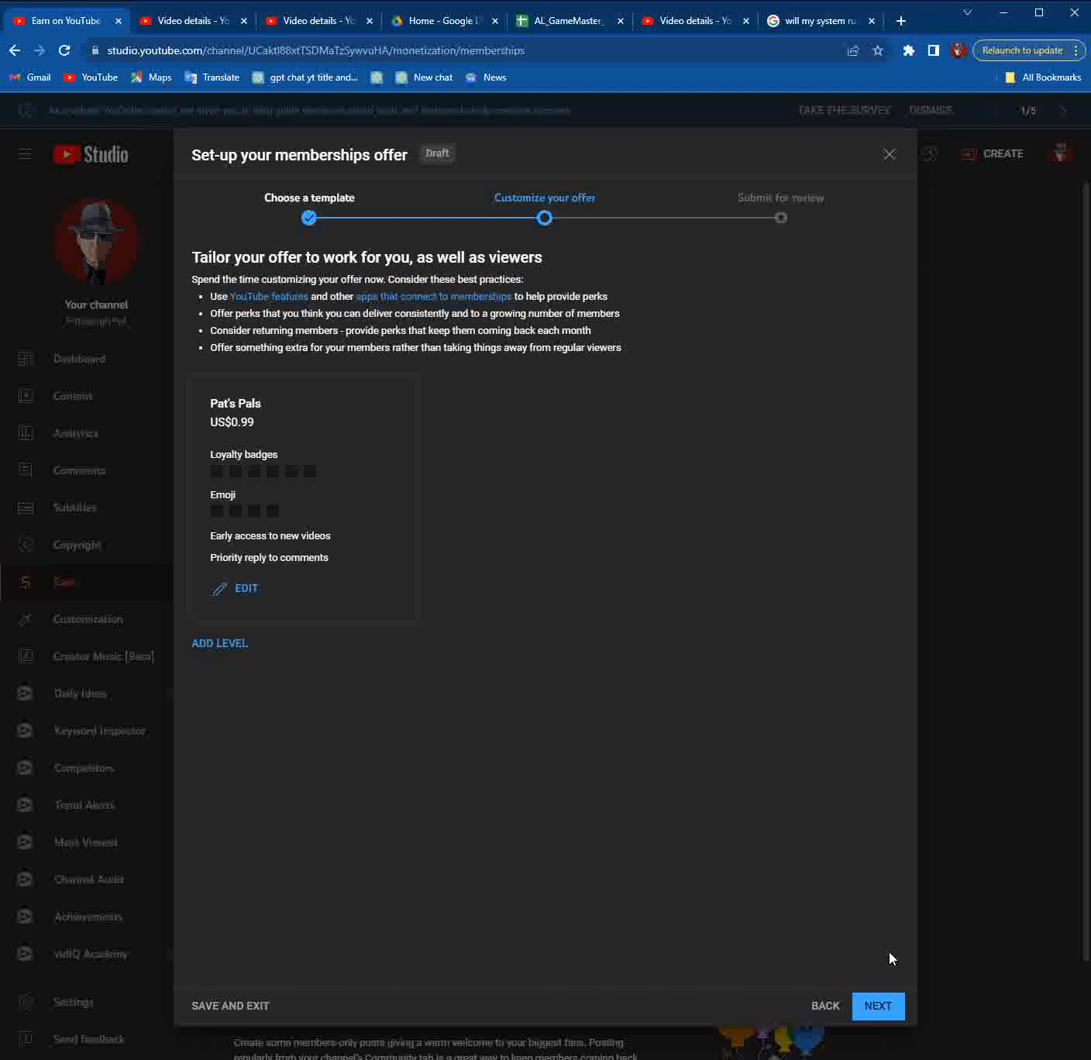
Step: Submit the memberships offer for review, acknowledging that prices cannot be changed and that the offer complies with YouTube's policies
left_click(889, 1009)
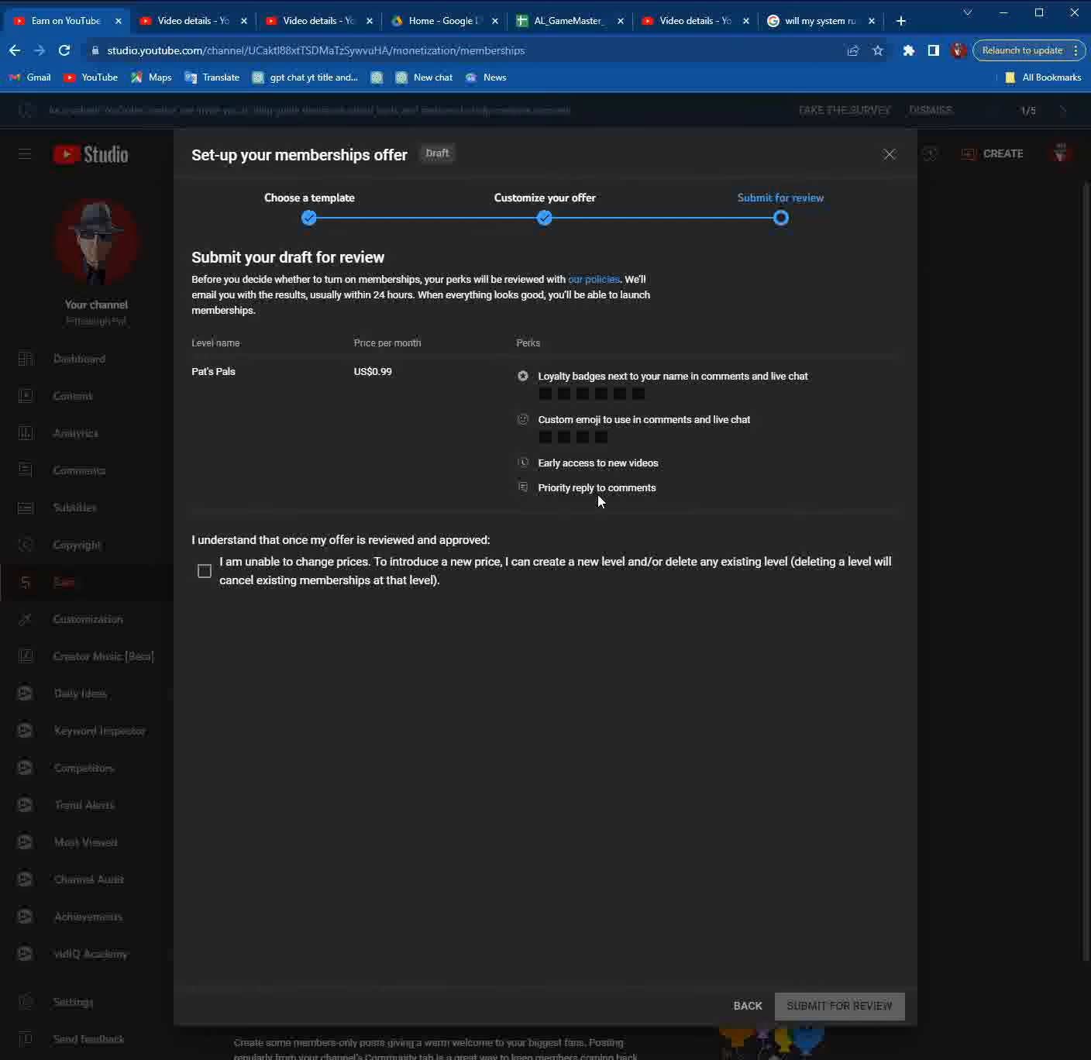
left_click(205, 573)
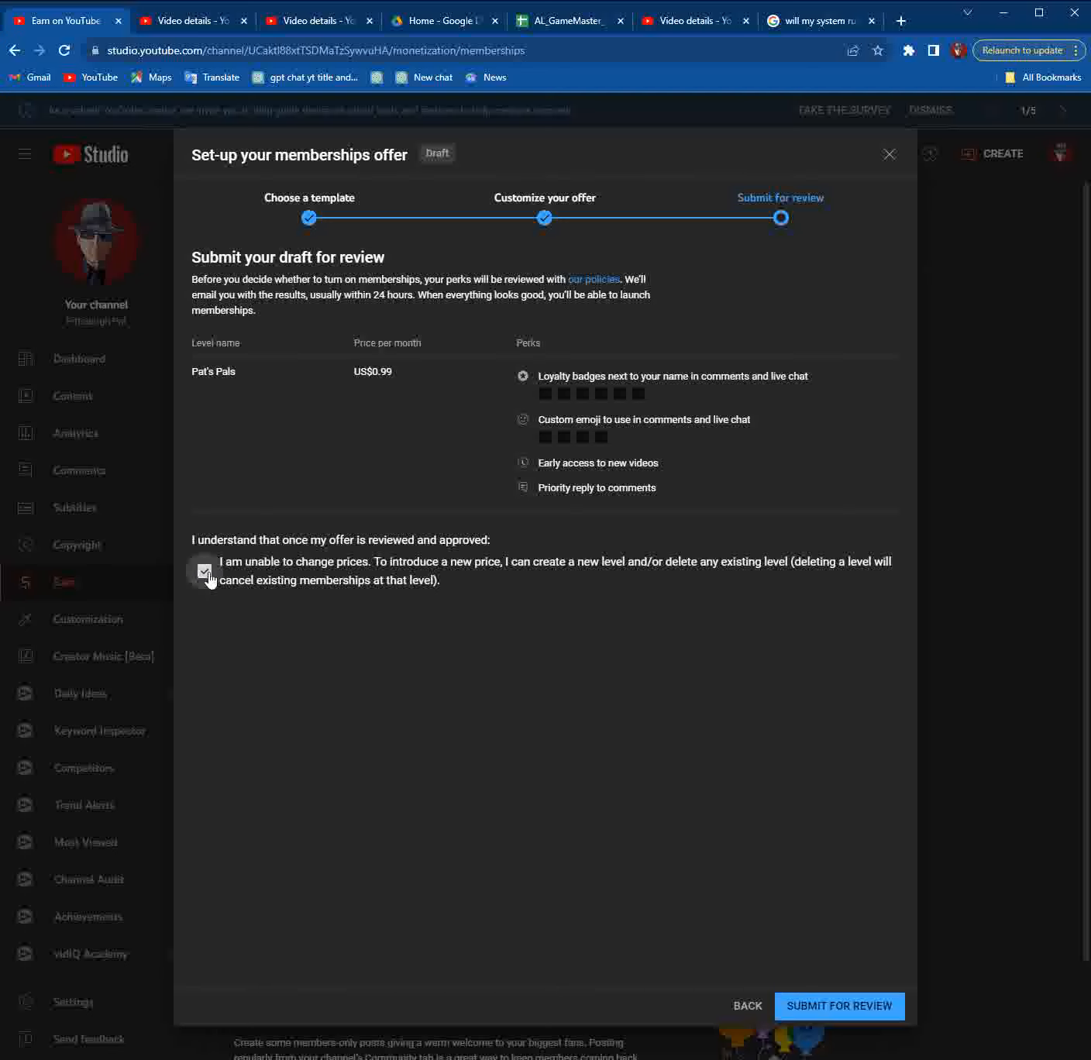
left_click(837, 1010)
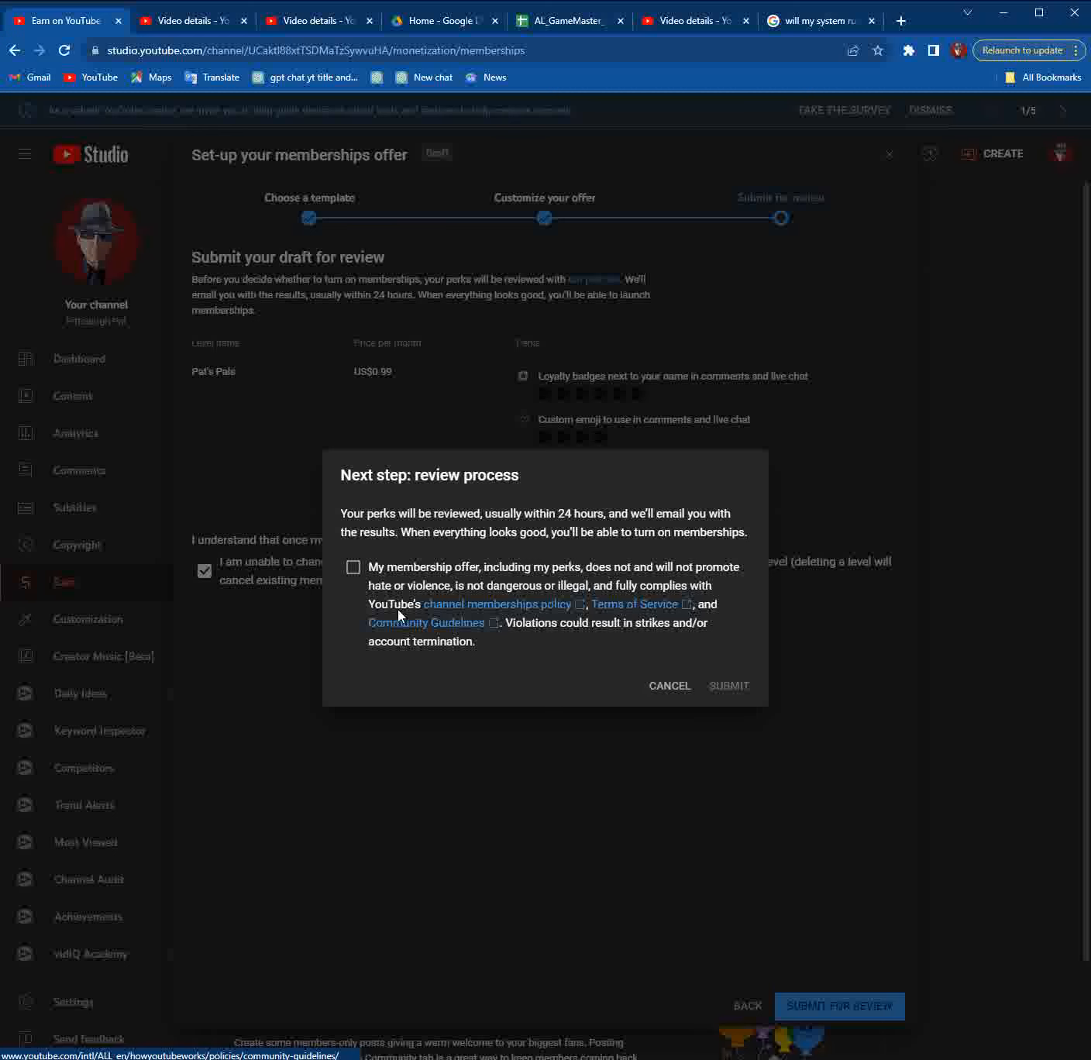
left_click(354, 569)
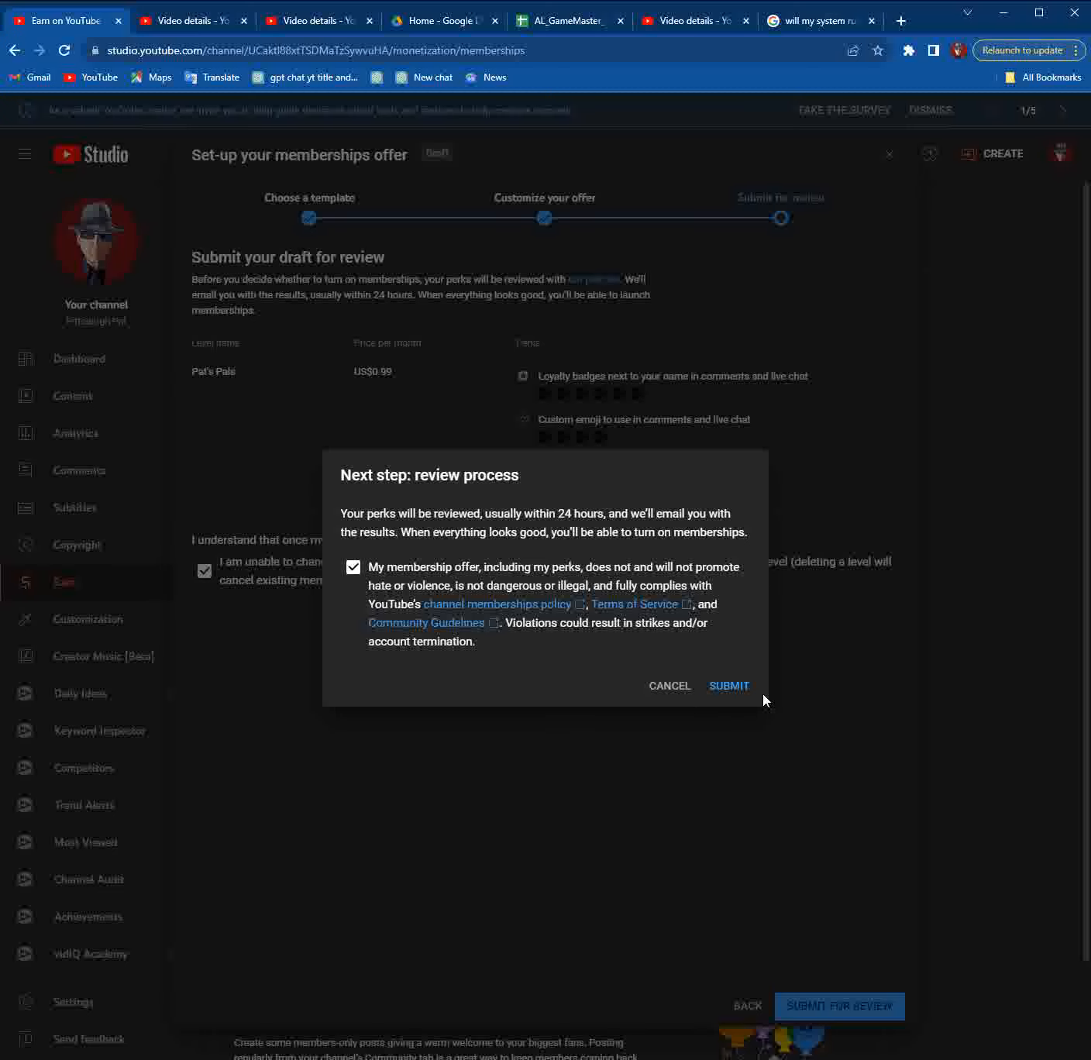
left_click(739, 687)
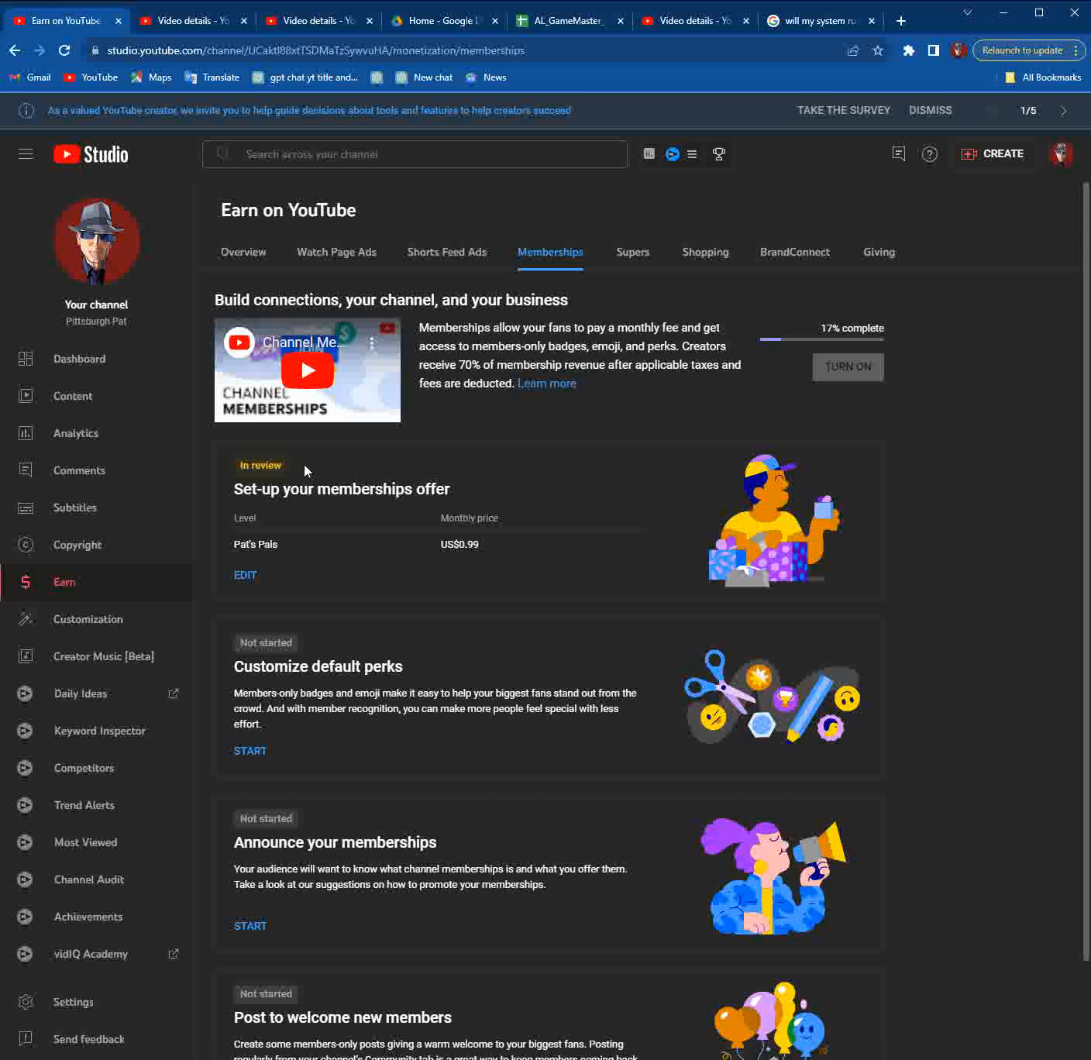
Step: Start customizing the default perks, choose generic YouTube badges instead of uploading own images, and continue to the emoji settings
scroll(475, 619, "down", 2)
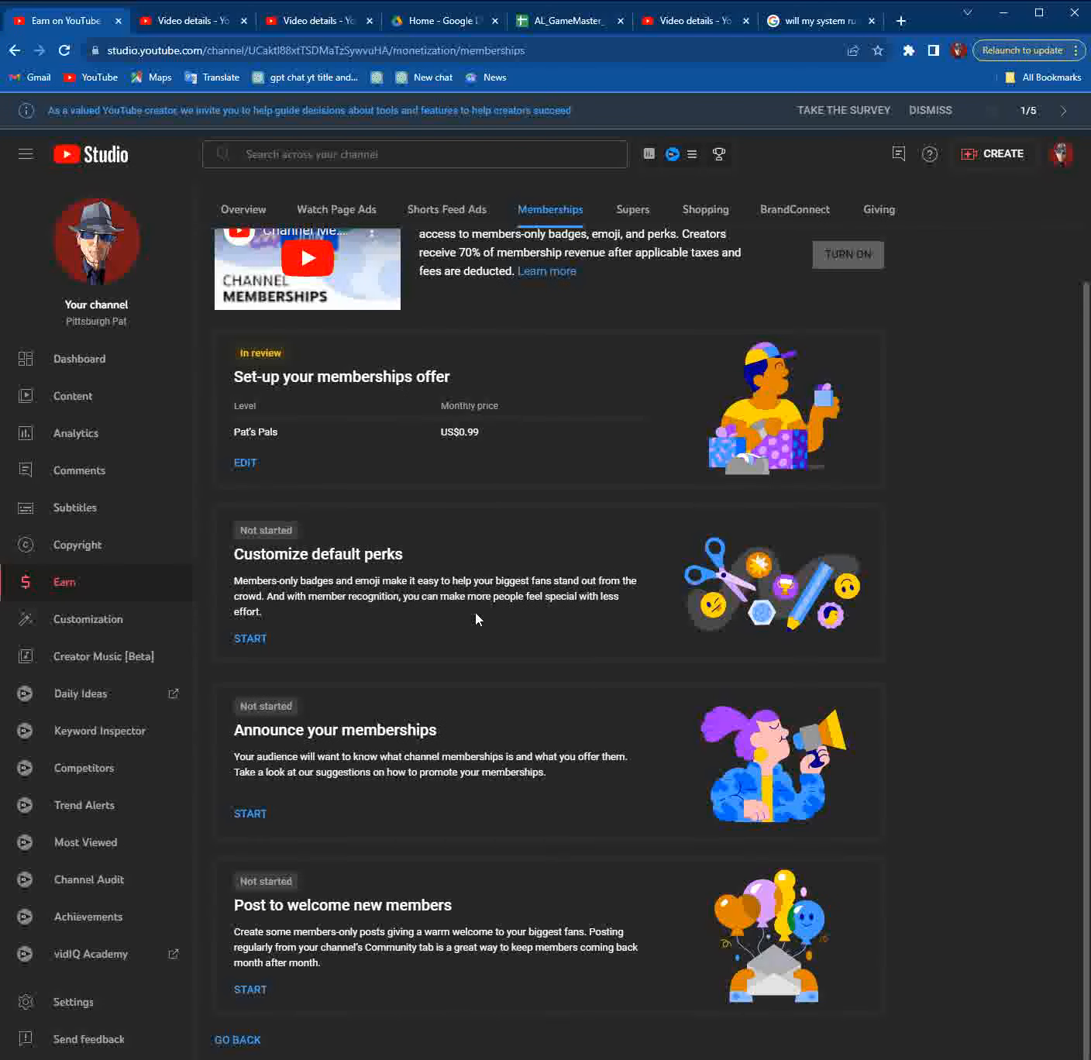
scroll(476, 618, "up", 2)
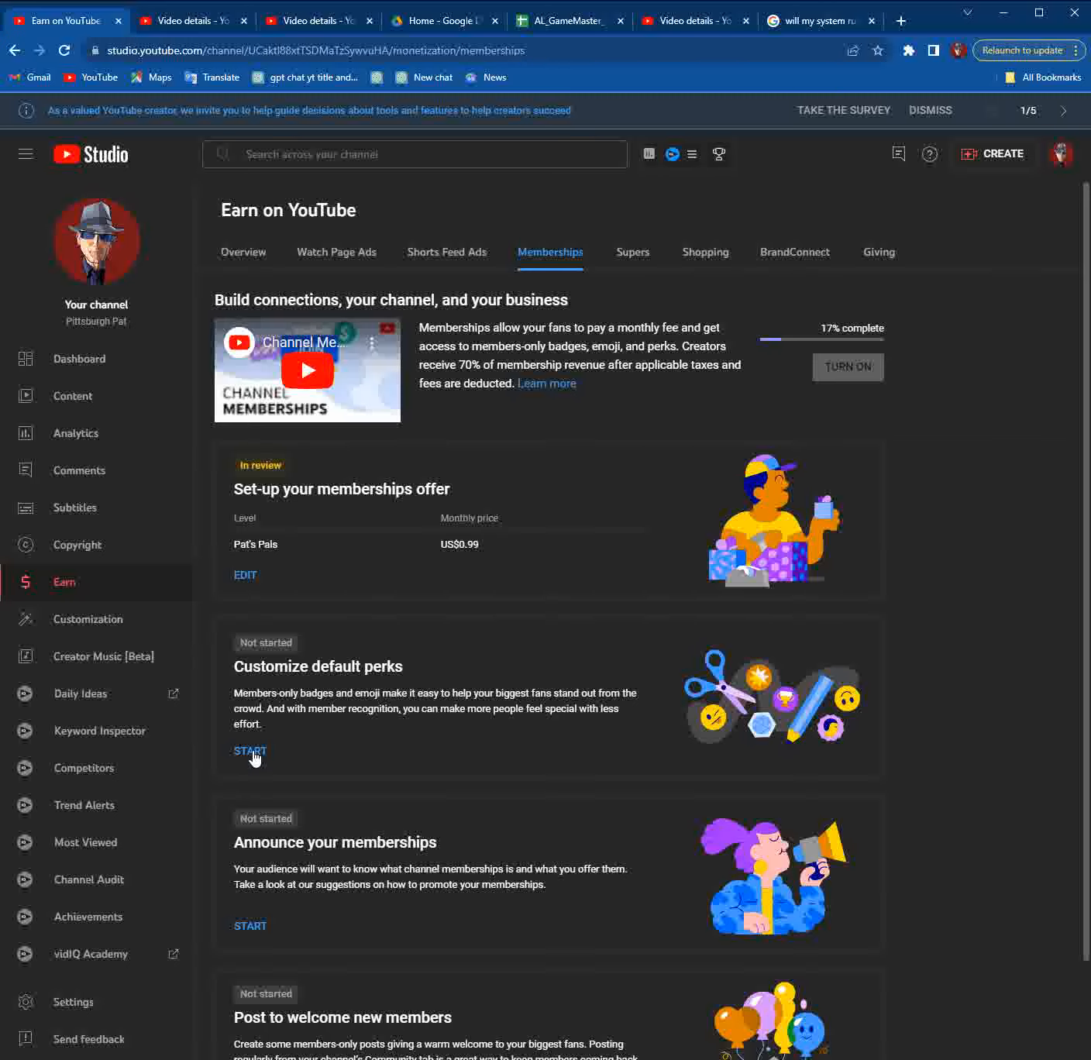
left_click(252, 757)
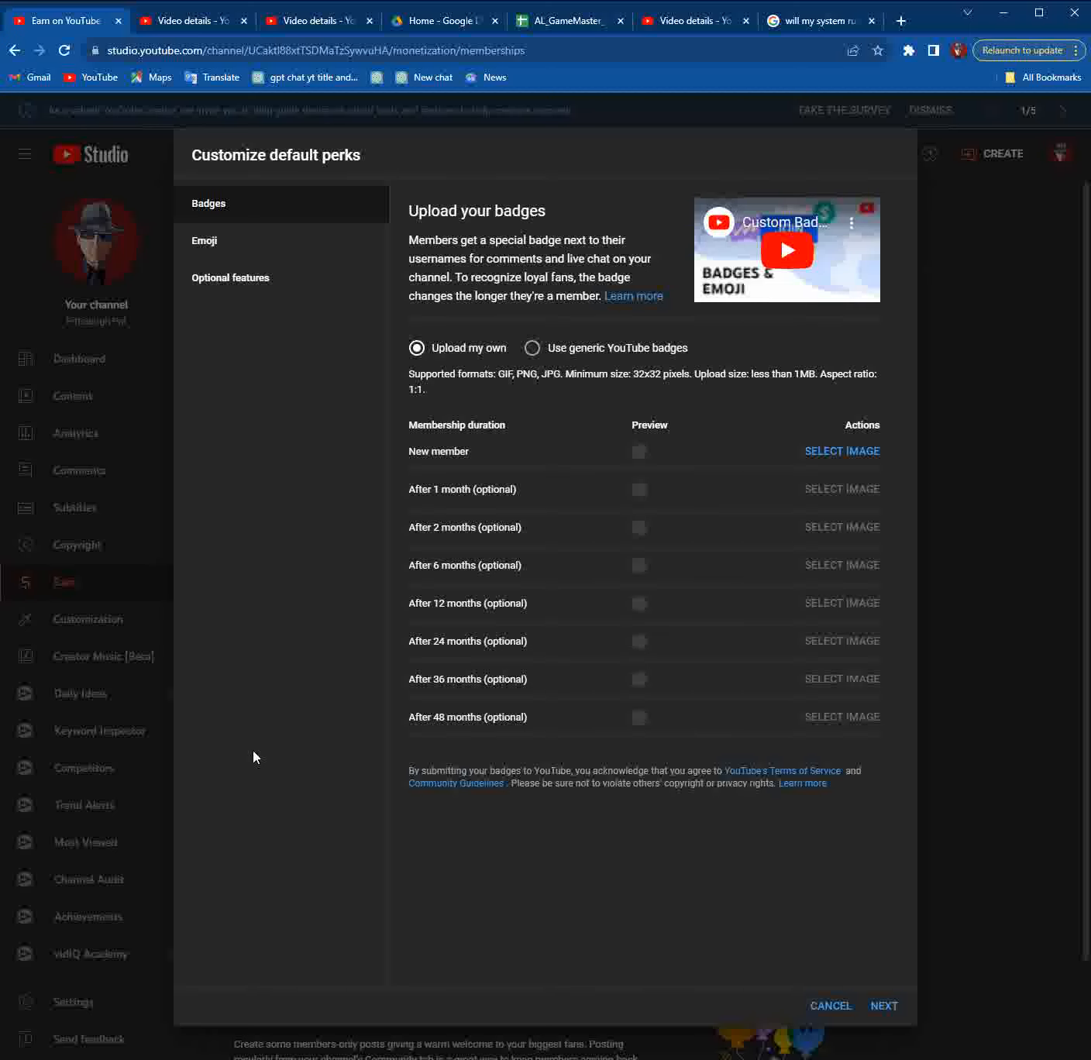
left_click(843, 450)
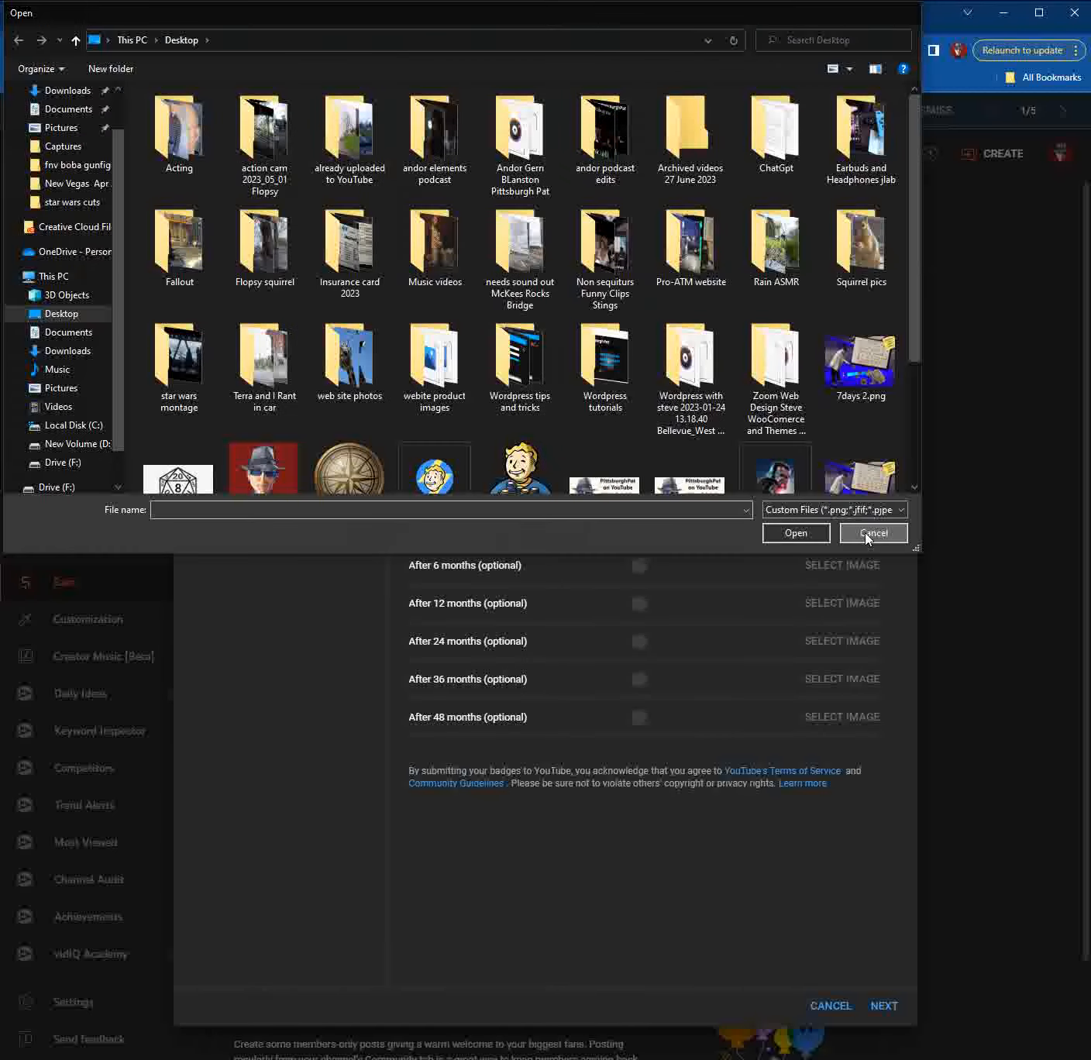
left_click(872, 533)
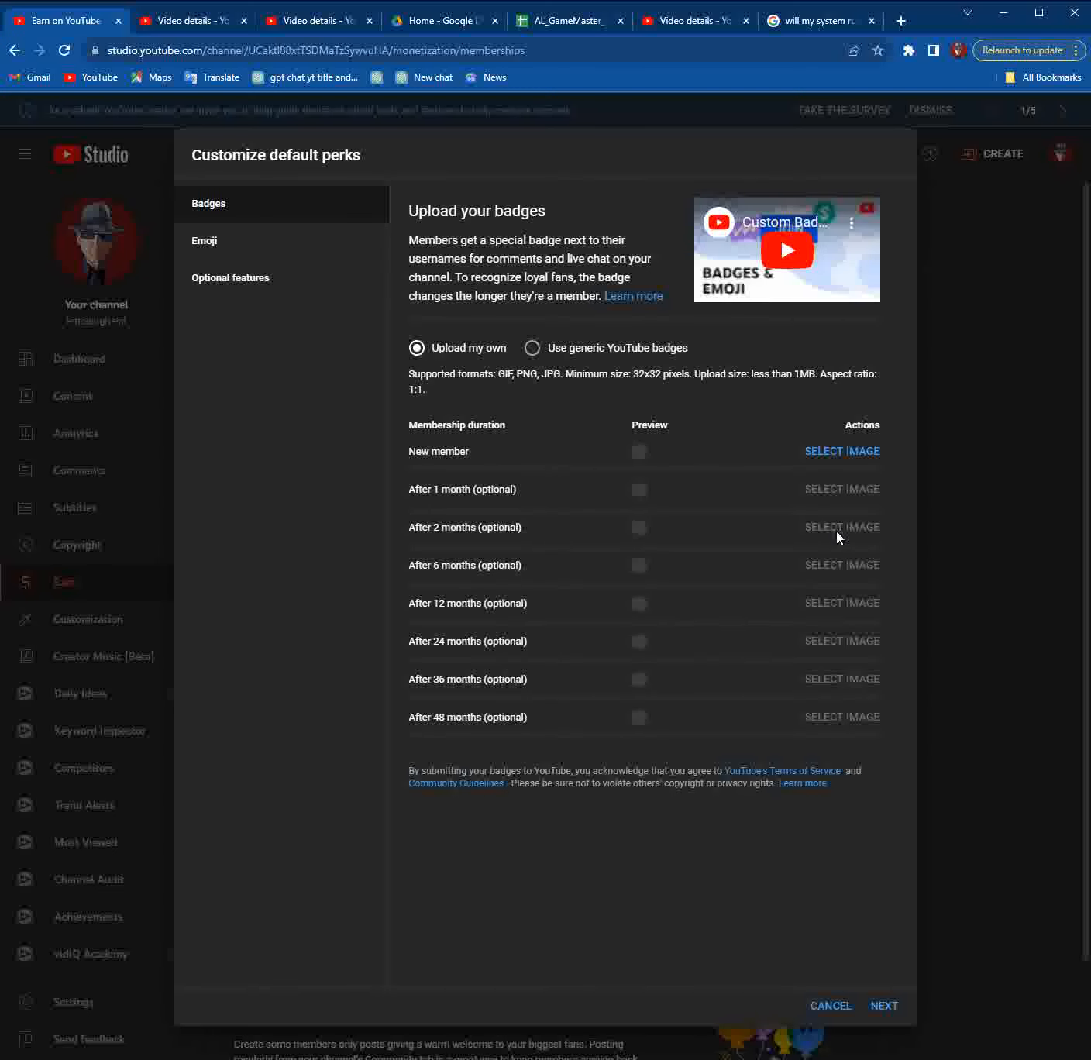
left_click(532, 348)
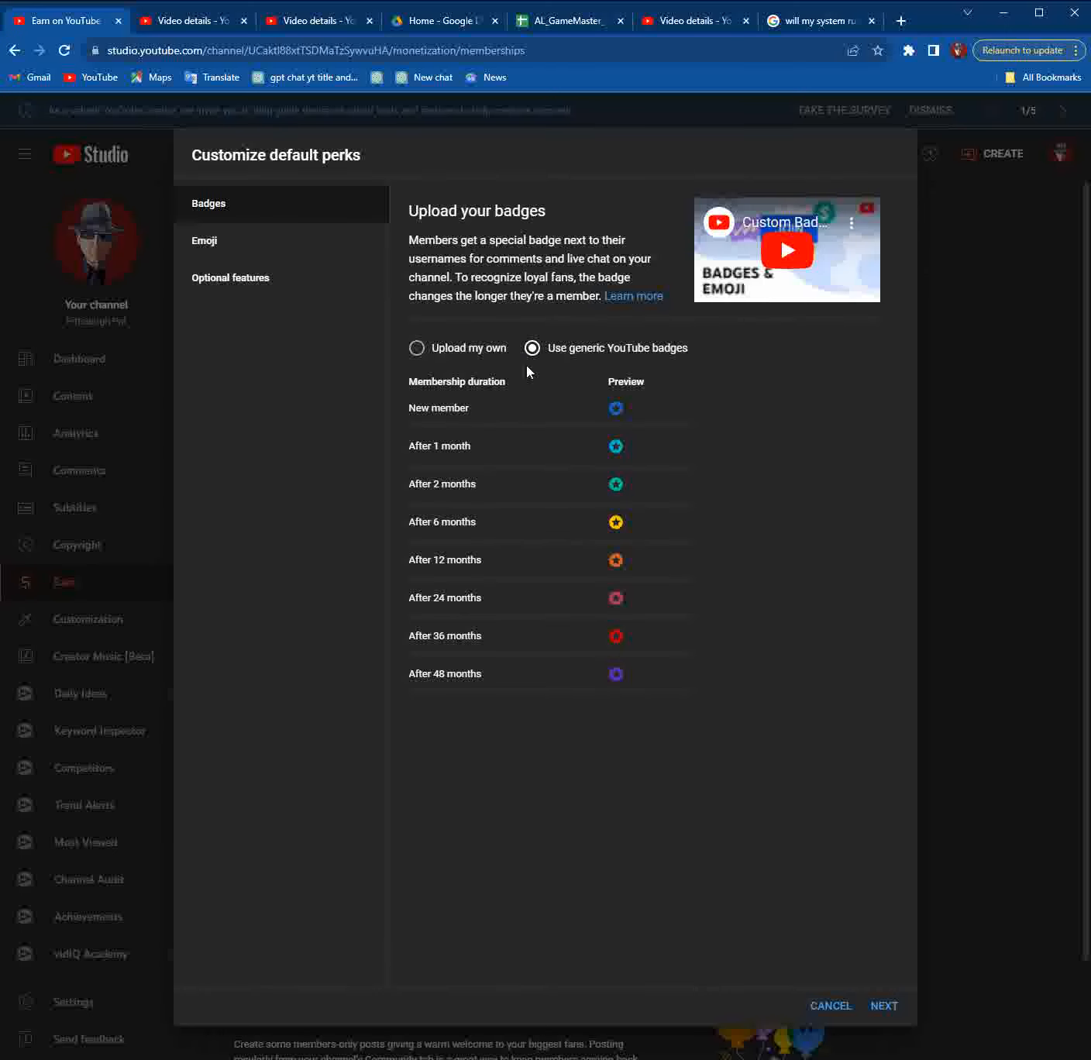
left_click(881, 1007)
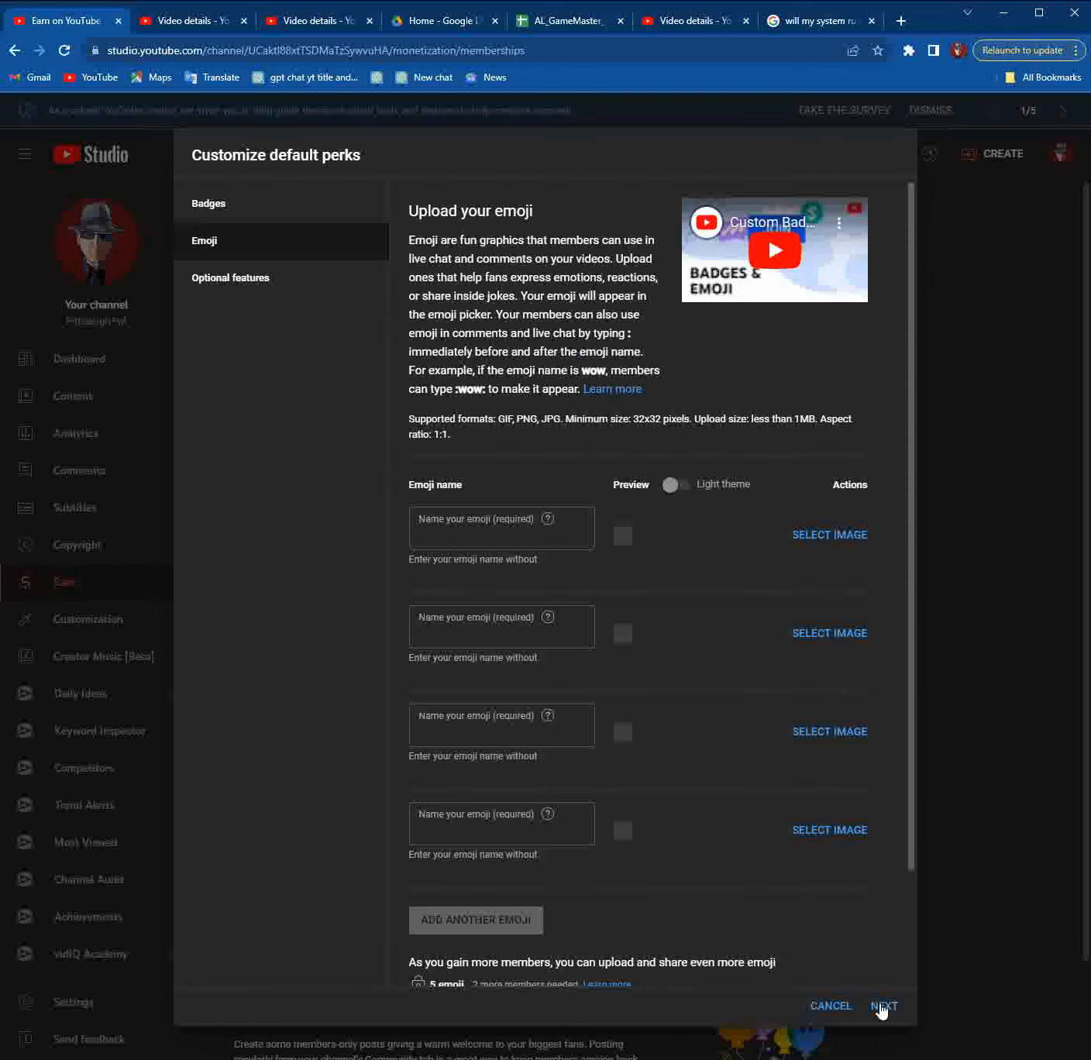
Step: Skip the emoji uploads and turn off channel page recognition, video description recognition and member milestone chats in the optional features
scroll(701, 730, "down", 3)
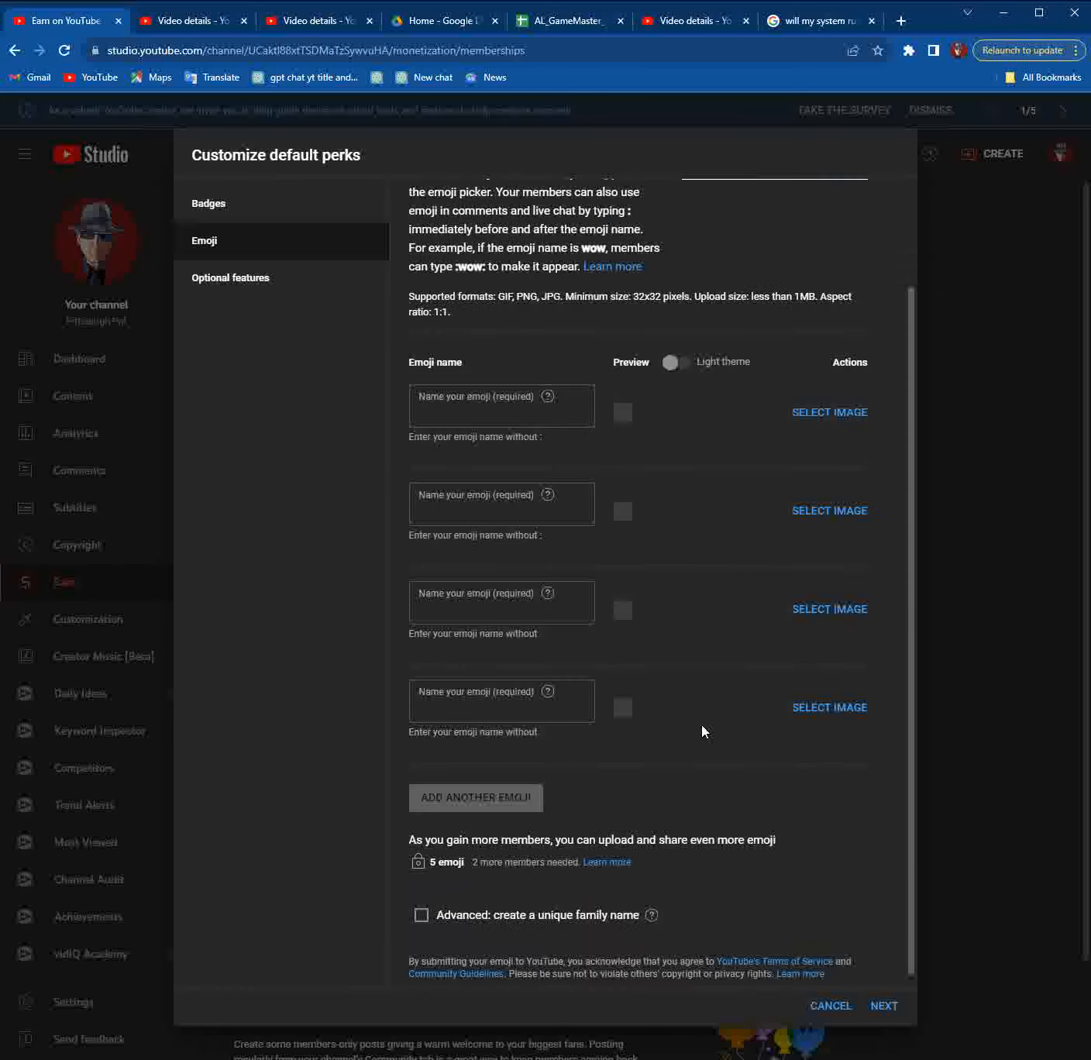
scroll(702, 730, "up", 2)
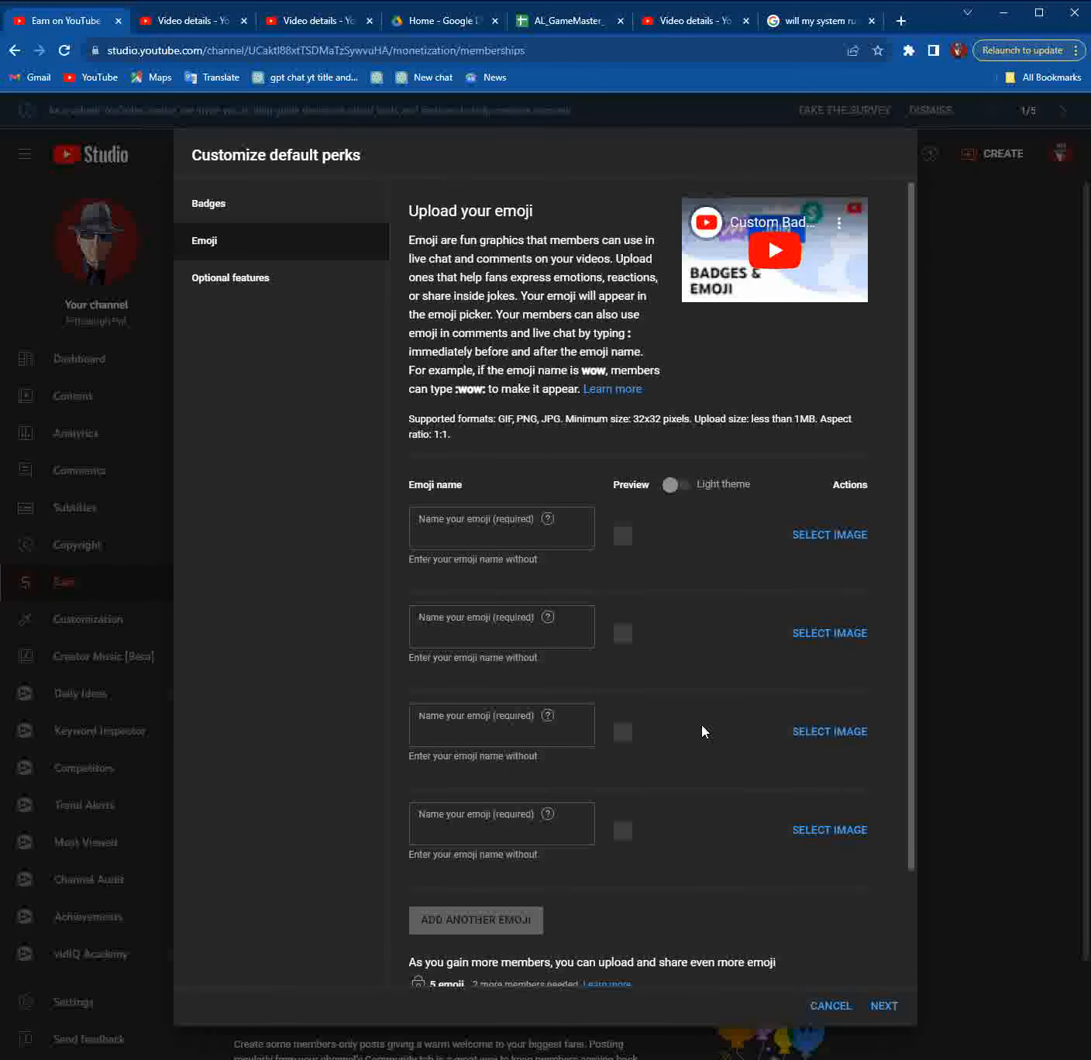
scroll(702, 731, "down", 3)
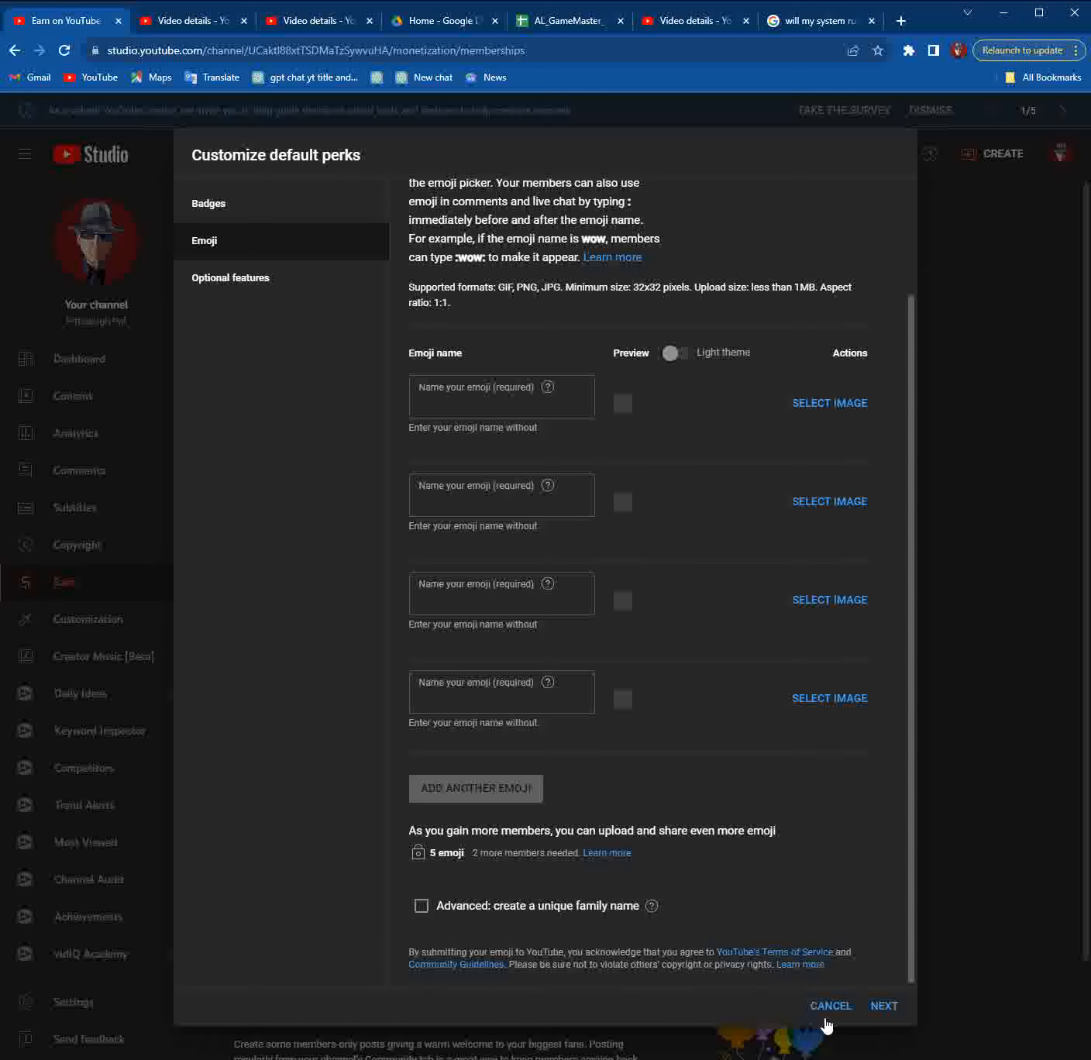
left_click(886, 1007)
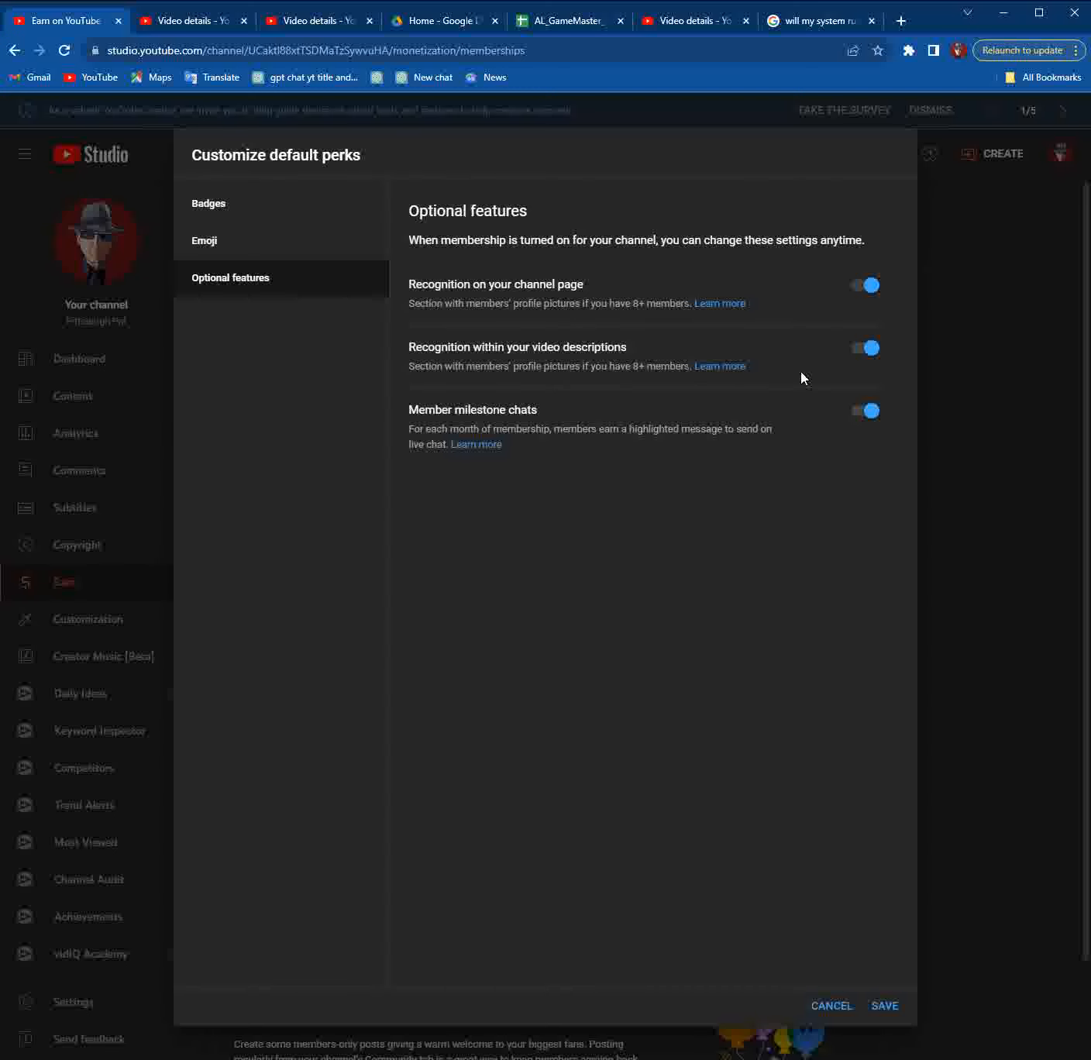
left_click(865, 289)
left_click(860, 411)
left_click(868, 349)
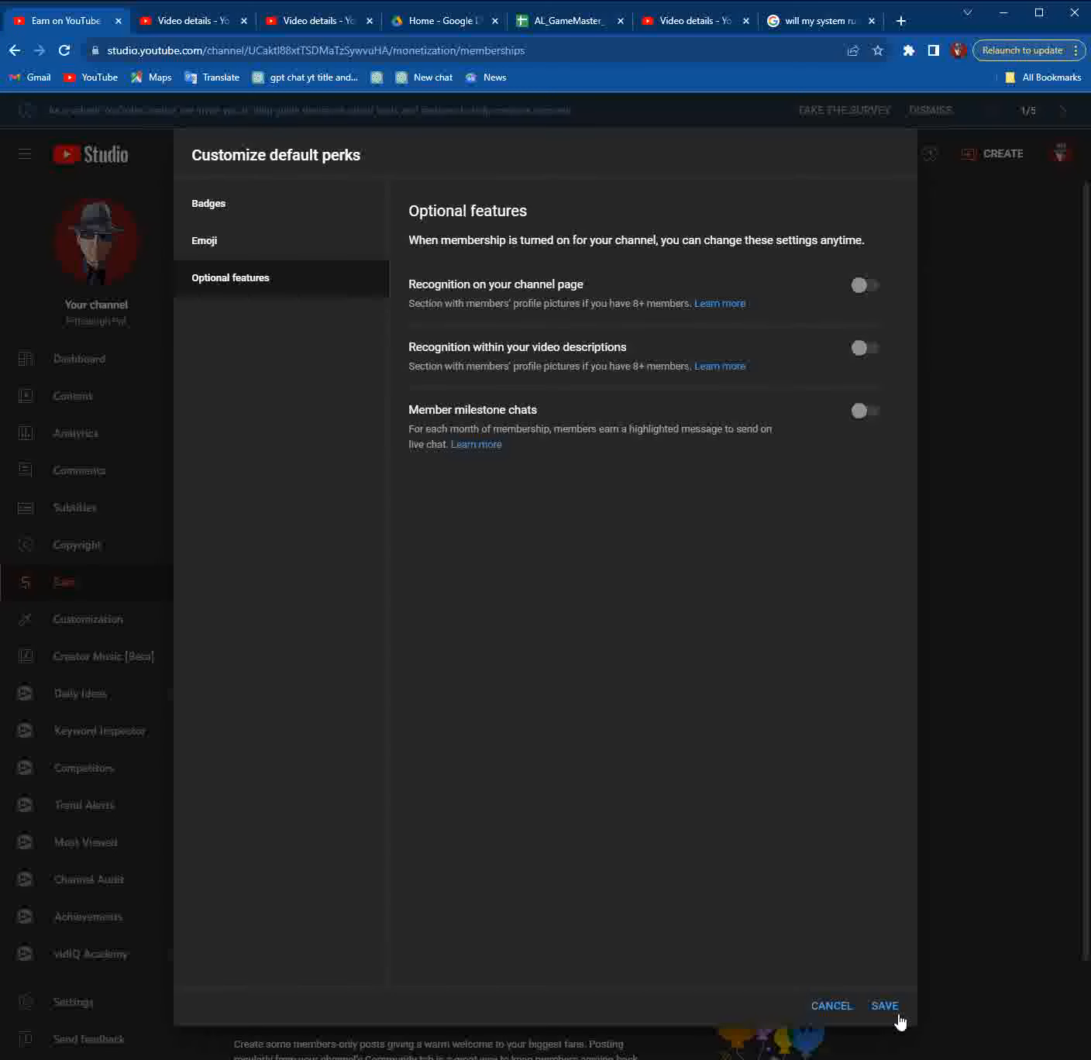
Step: Recheck the badge settings and browse the desktop images for the first emoji without choosing one
left_click(265, 250)
left_click(260, 209)
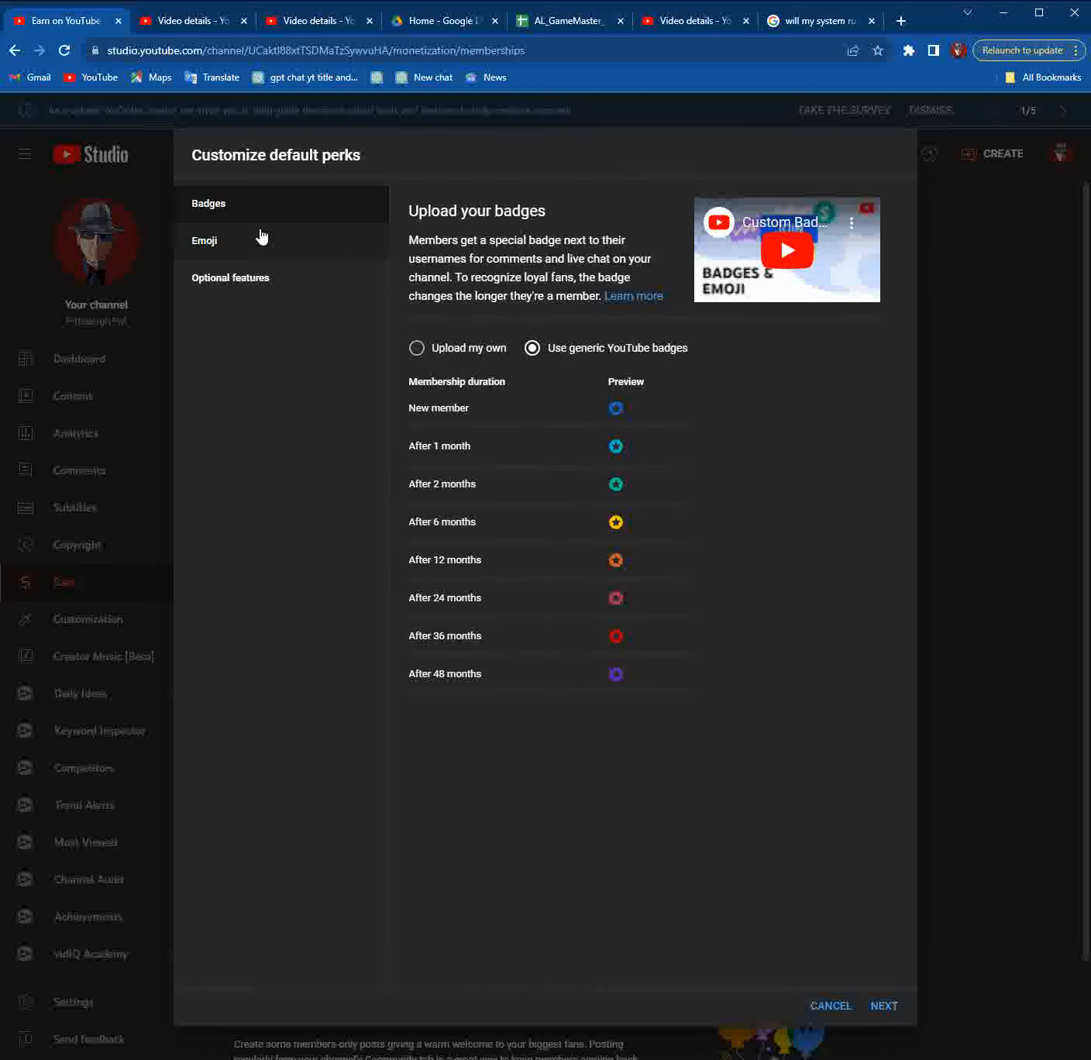
left_click(262, 236)
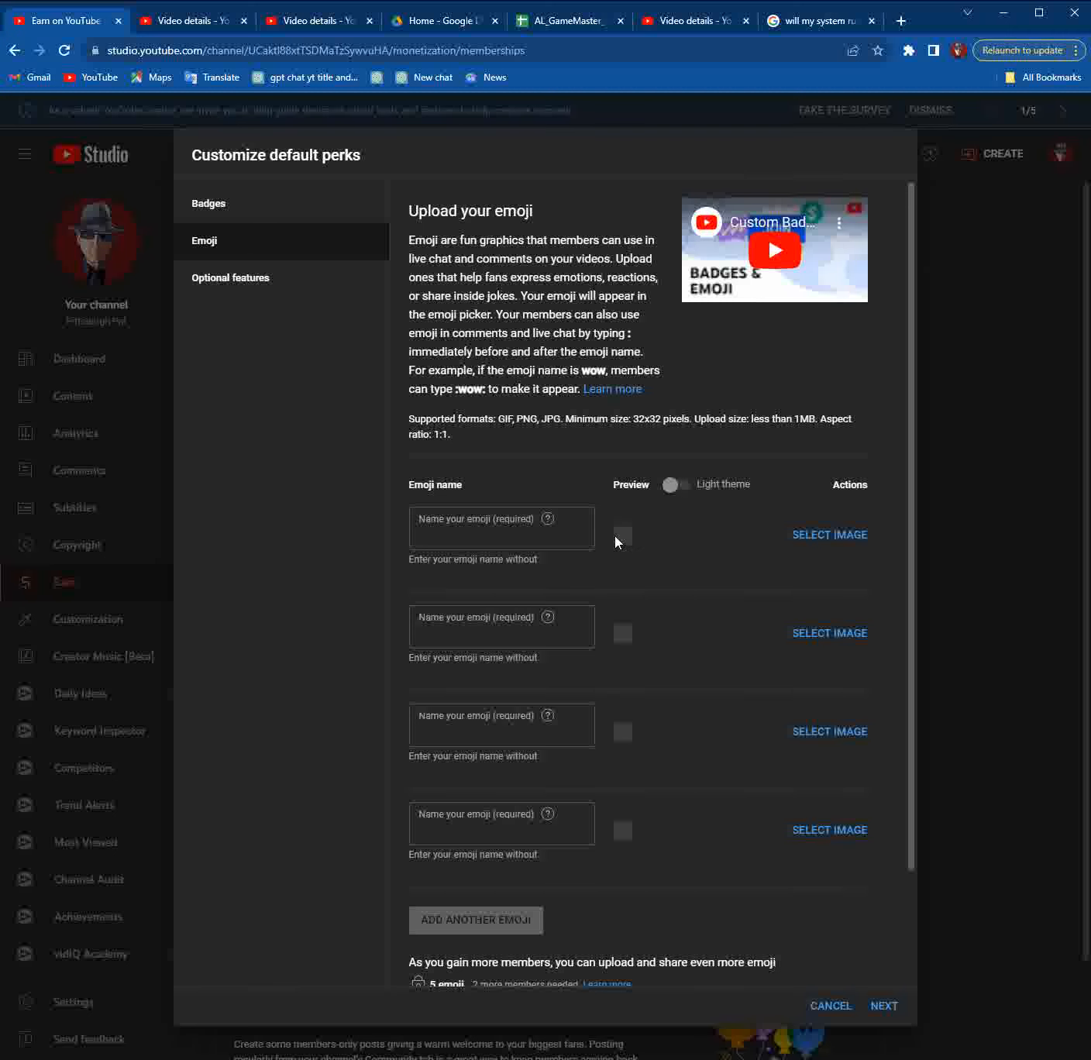
left_click(850, 543)
scroll(655, 407, "down", 2)
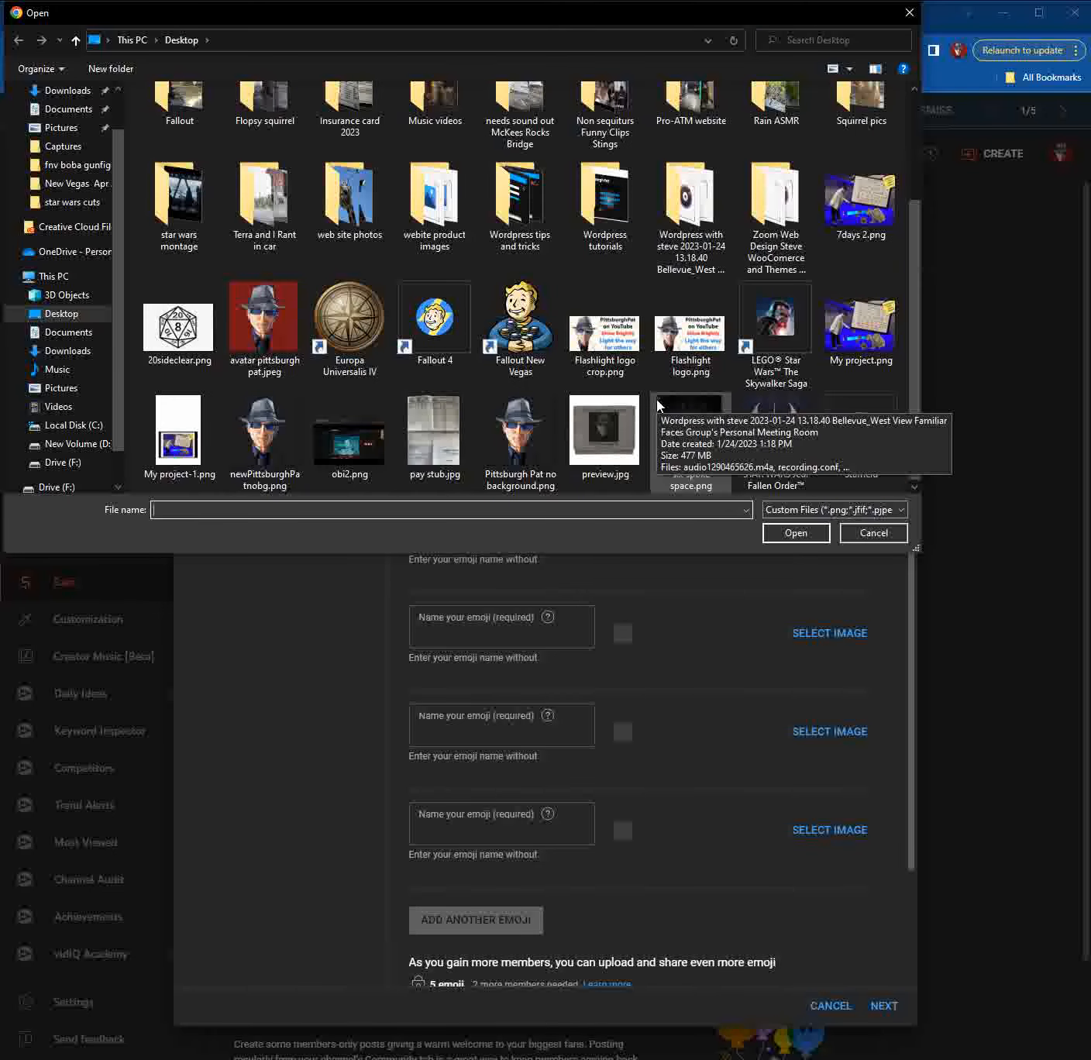
left_click(858, 533)
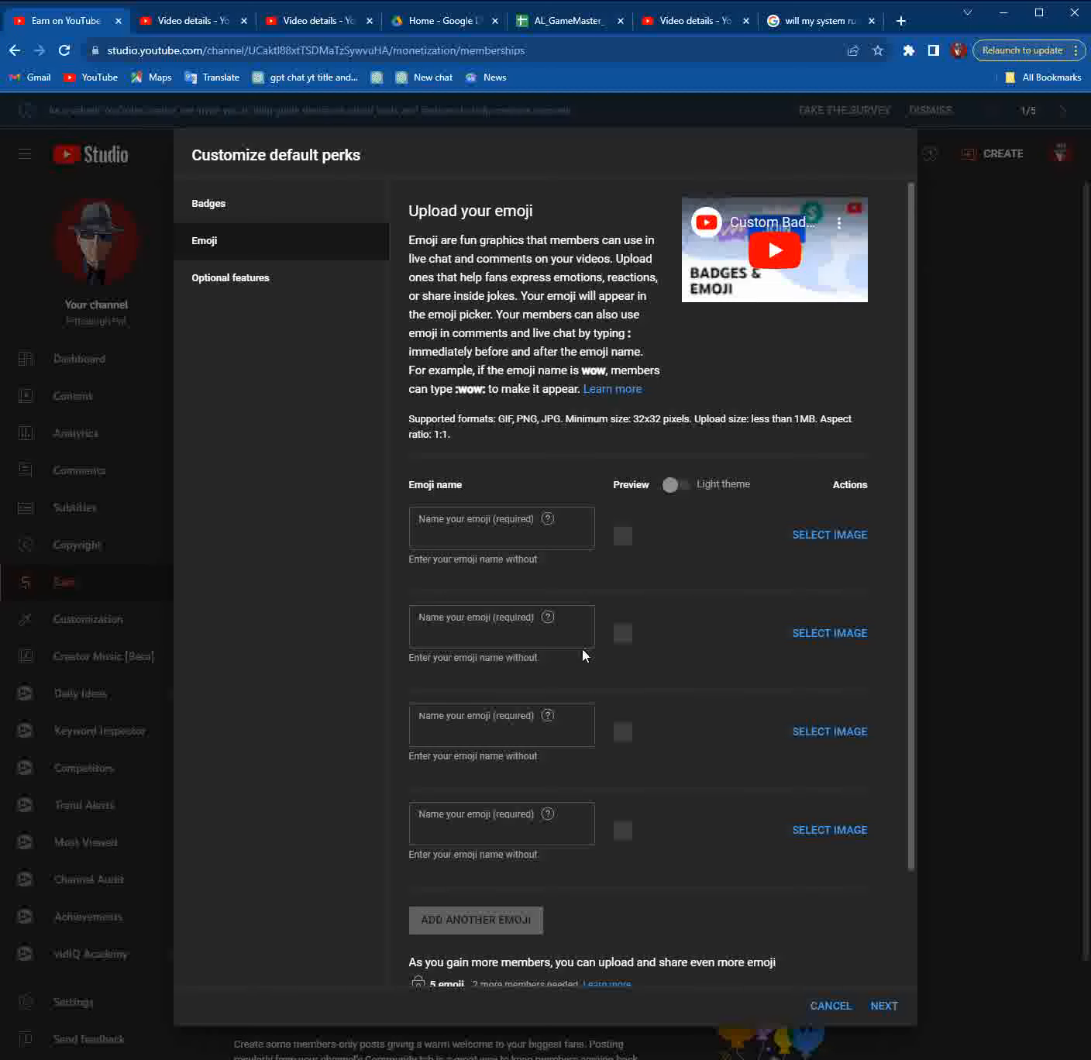
Step: Leave all emoji entries empty and save the customized default perks
scroll(584, 654, "down", 2)
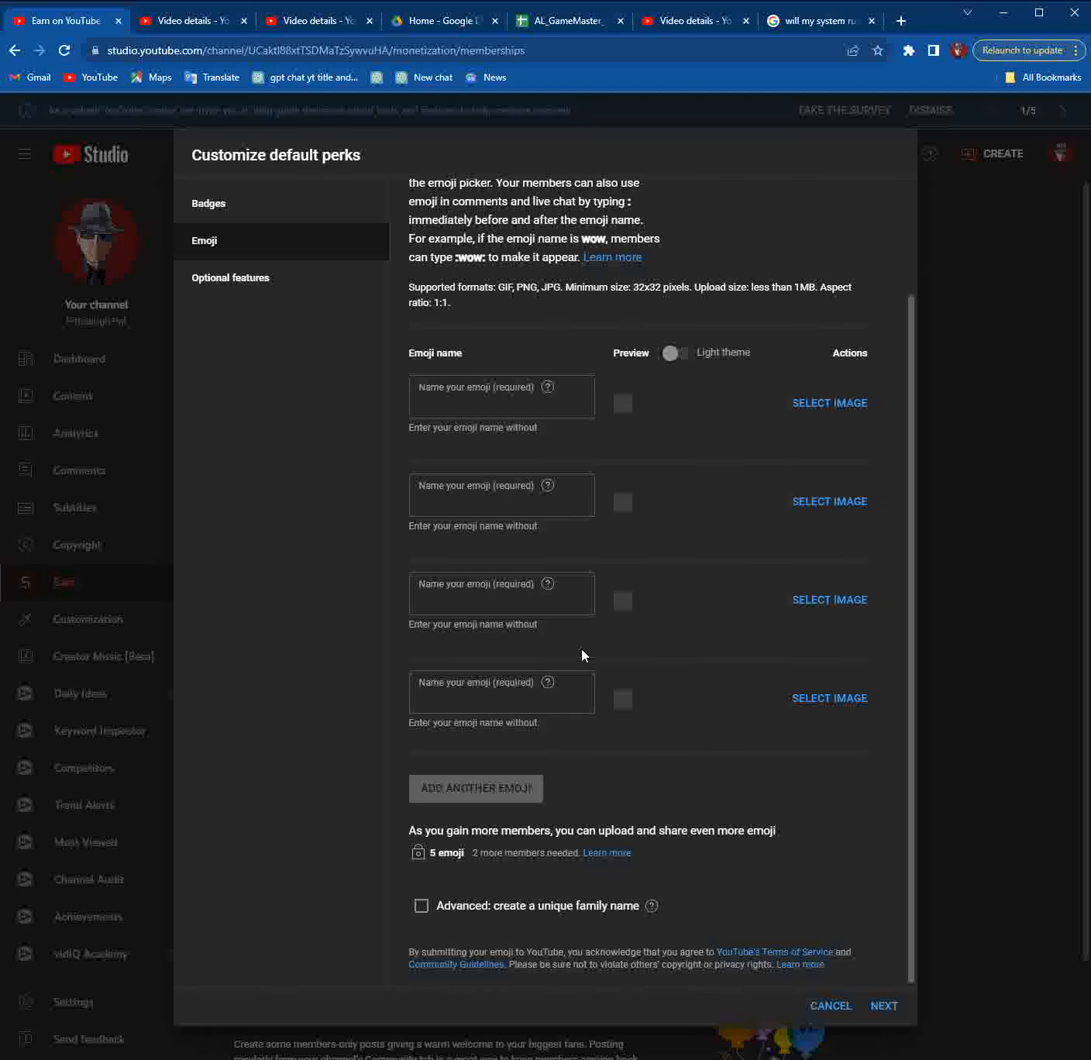
left_click(885, 1006)
left_click(884, 1007)
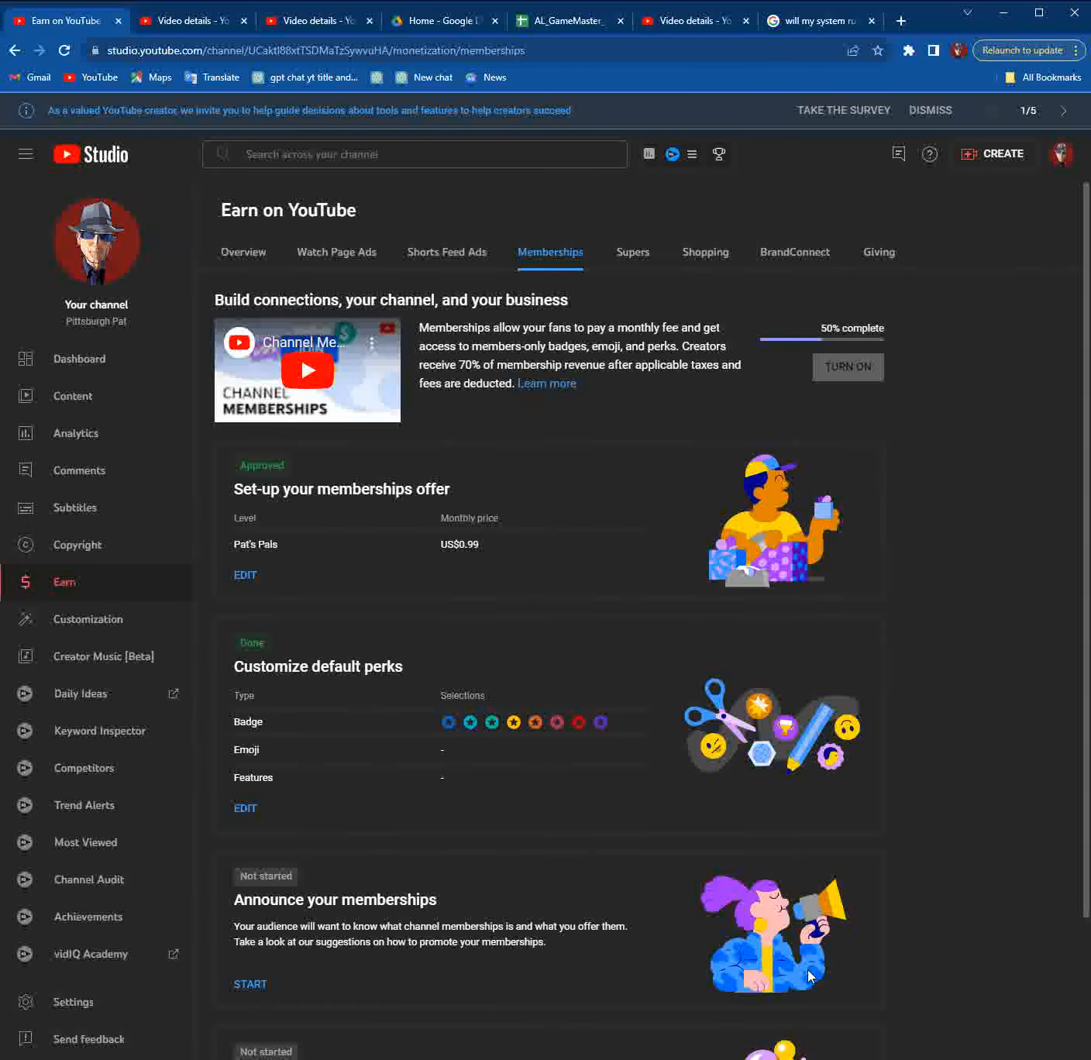
Step: Open the task for announcing memberships, review its video, live stream and social media ideas, and mark it as done
scroll(580, 871, "down", 2)
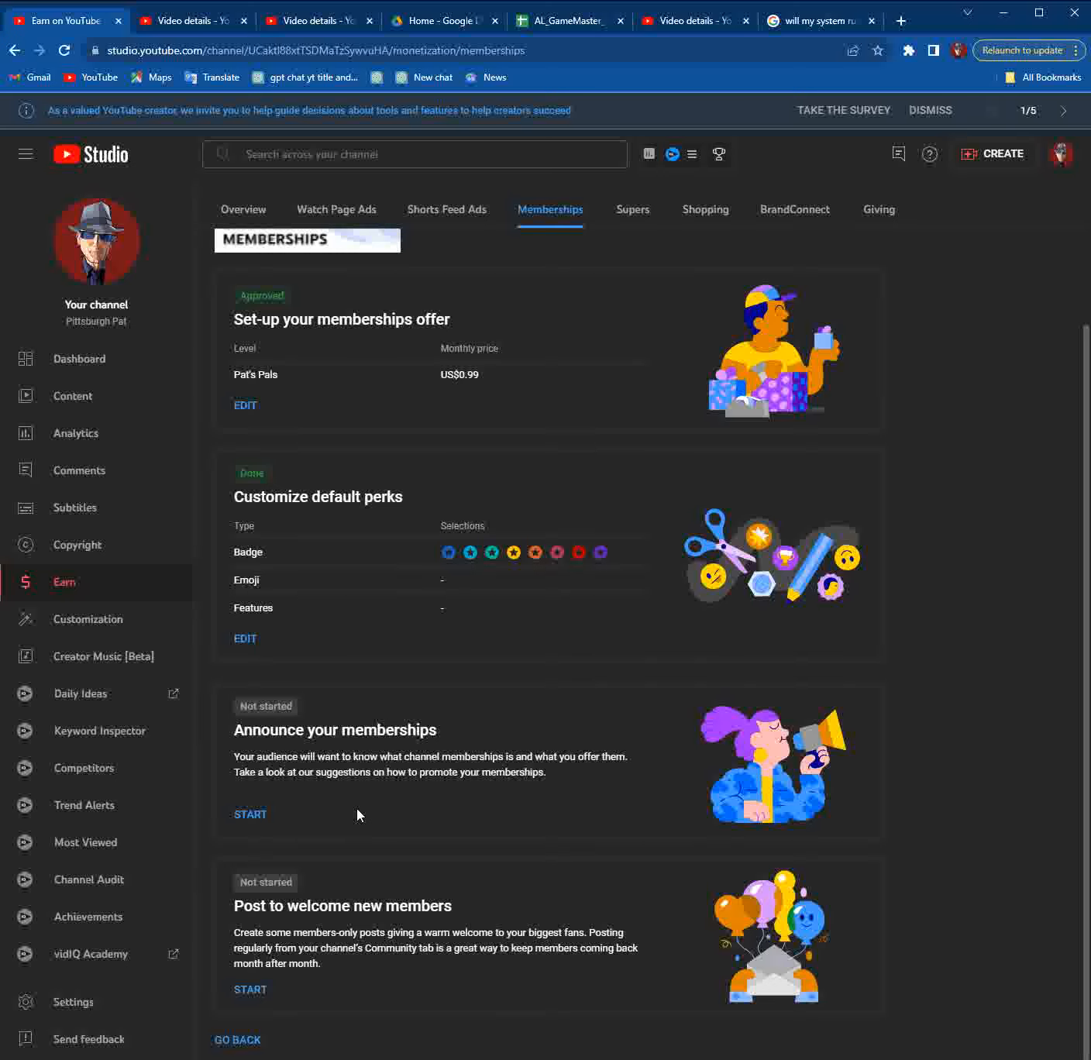
left_click(251, 817)
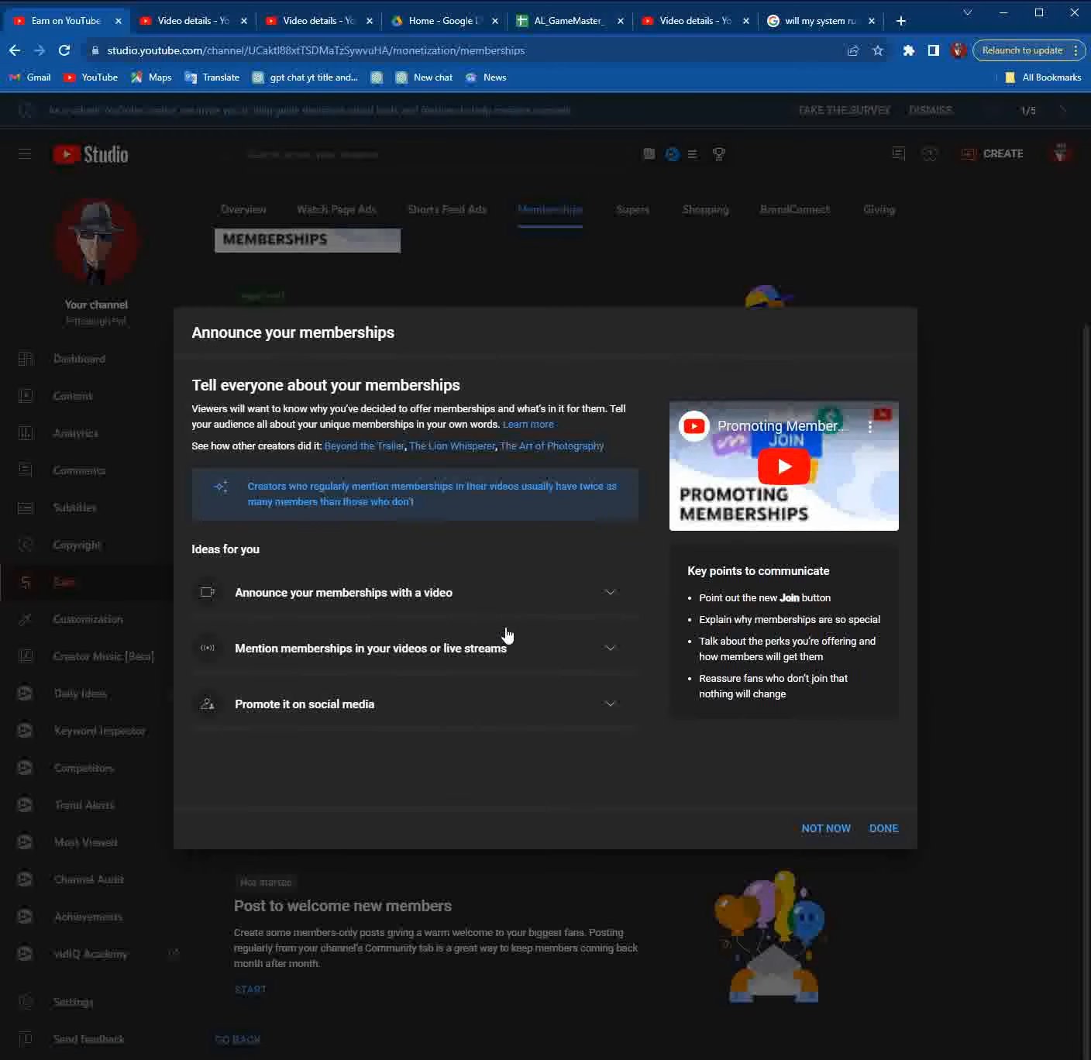
left_click(612, 595)
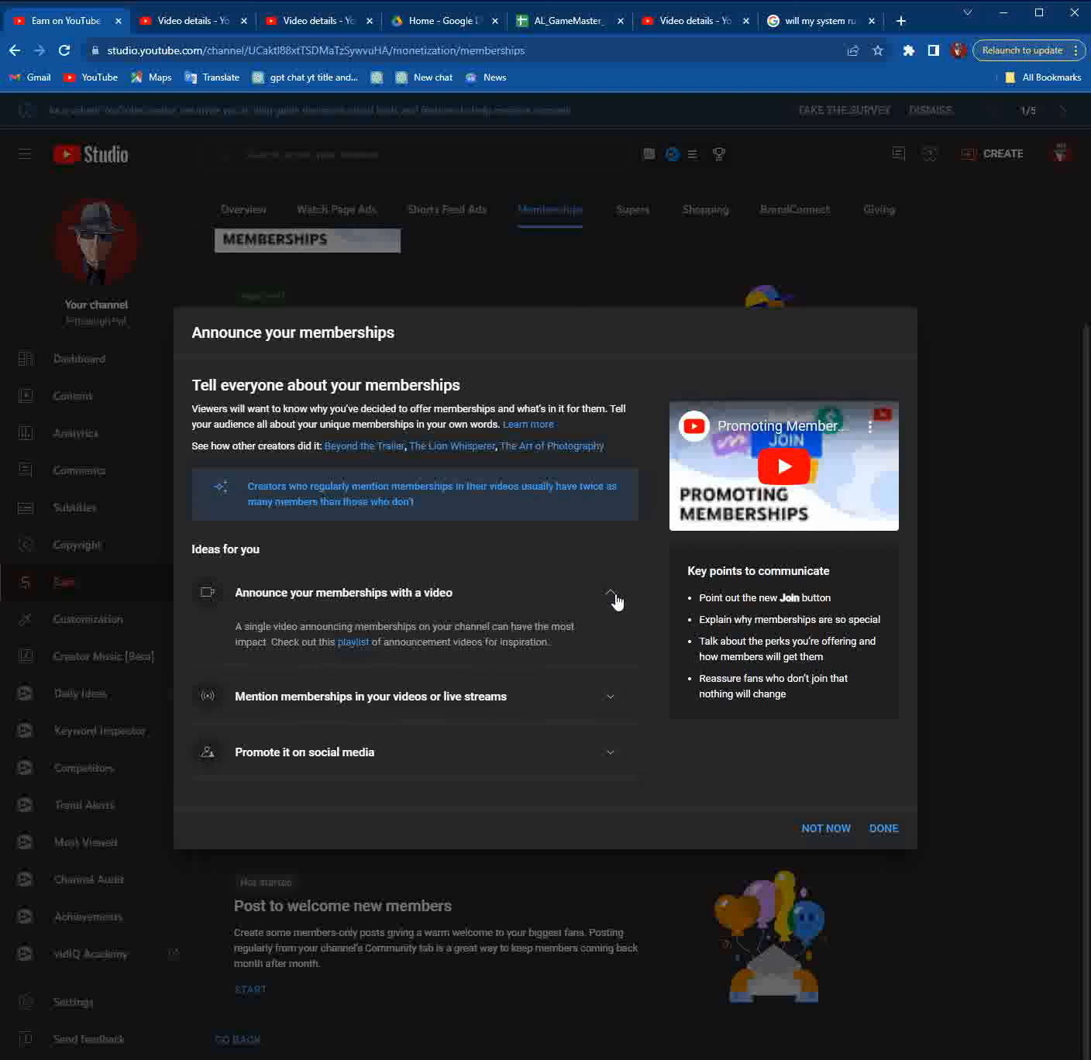
left_click(611, 594)
left_click(613, 596)
left_click(612, 595)
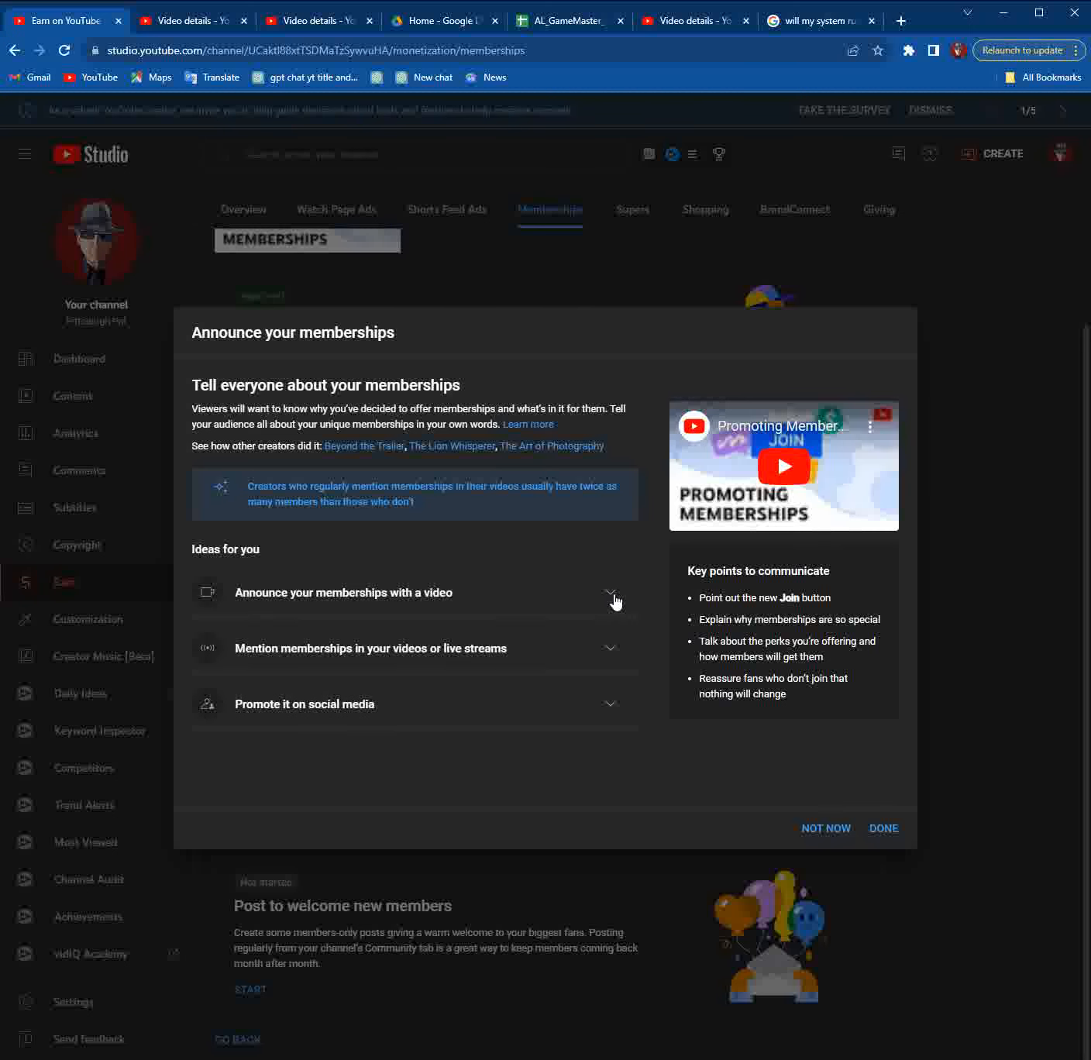
left_click(611, 658)
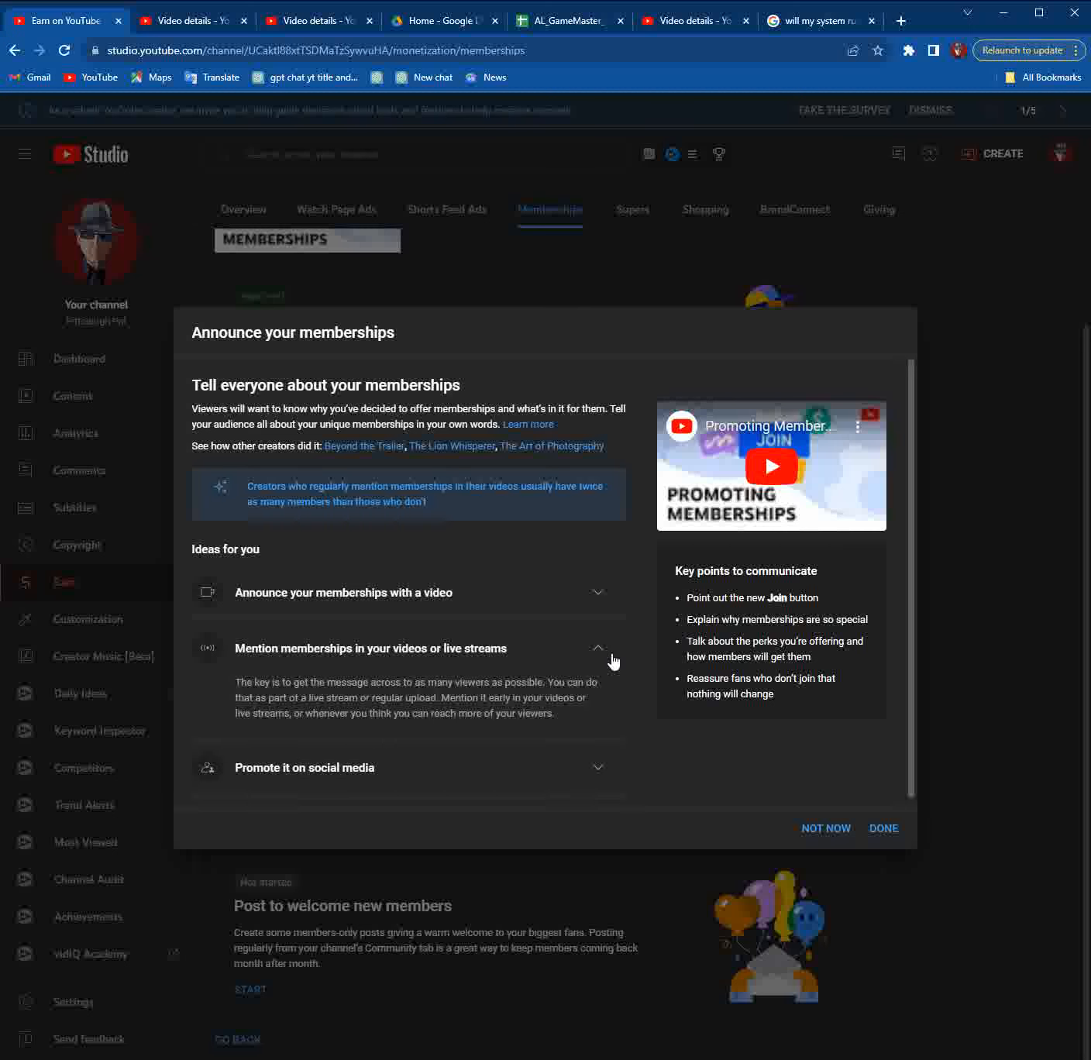
left_click(612, 659)
left_click(609, 705)
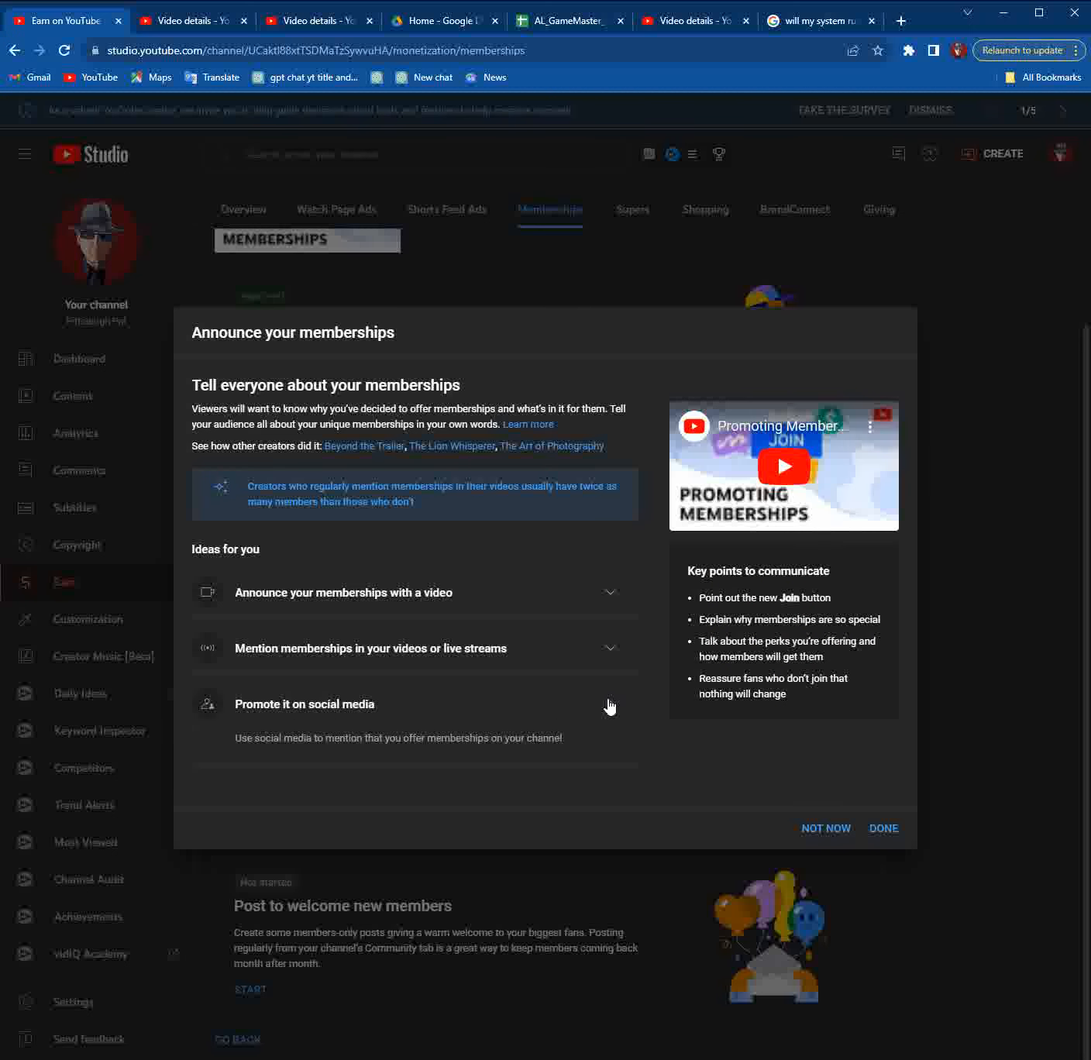
left_click(609, 704)
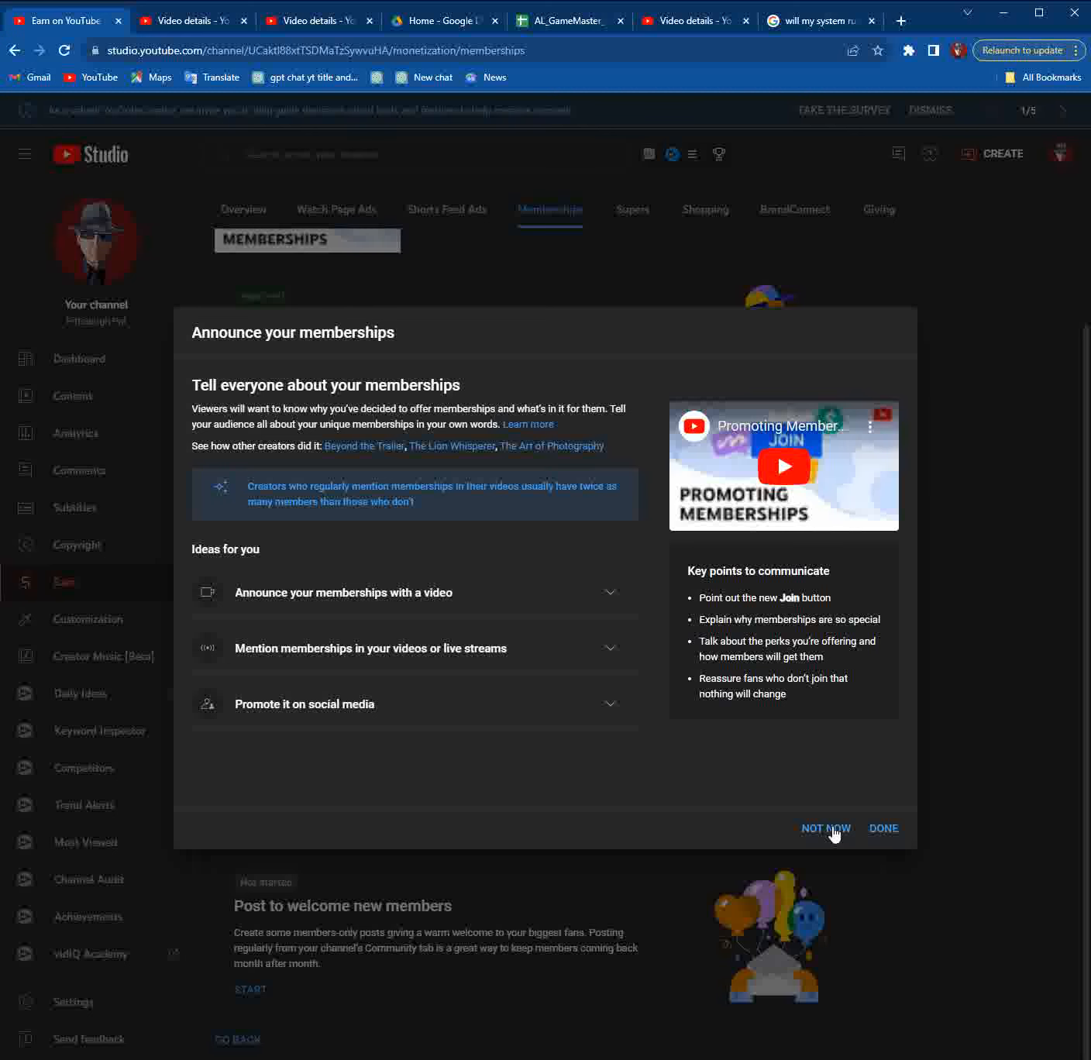
left_click(884, 829)
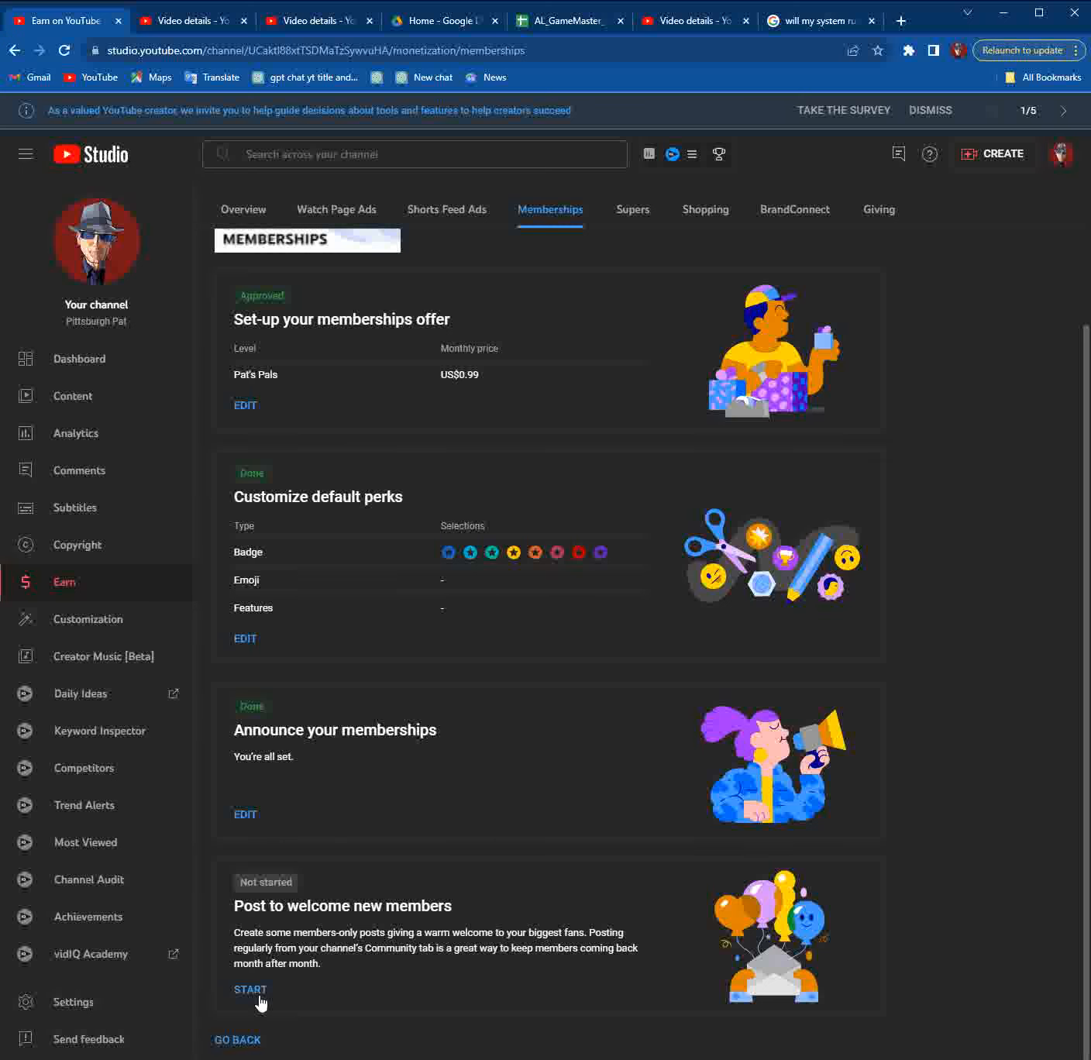
Step: Review the membership setup progress and the instructions for welcoming new members, closing them without creating a post
scroll(392, 946, "up", 3)
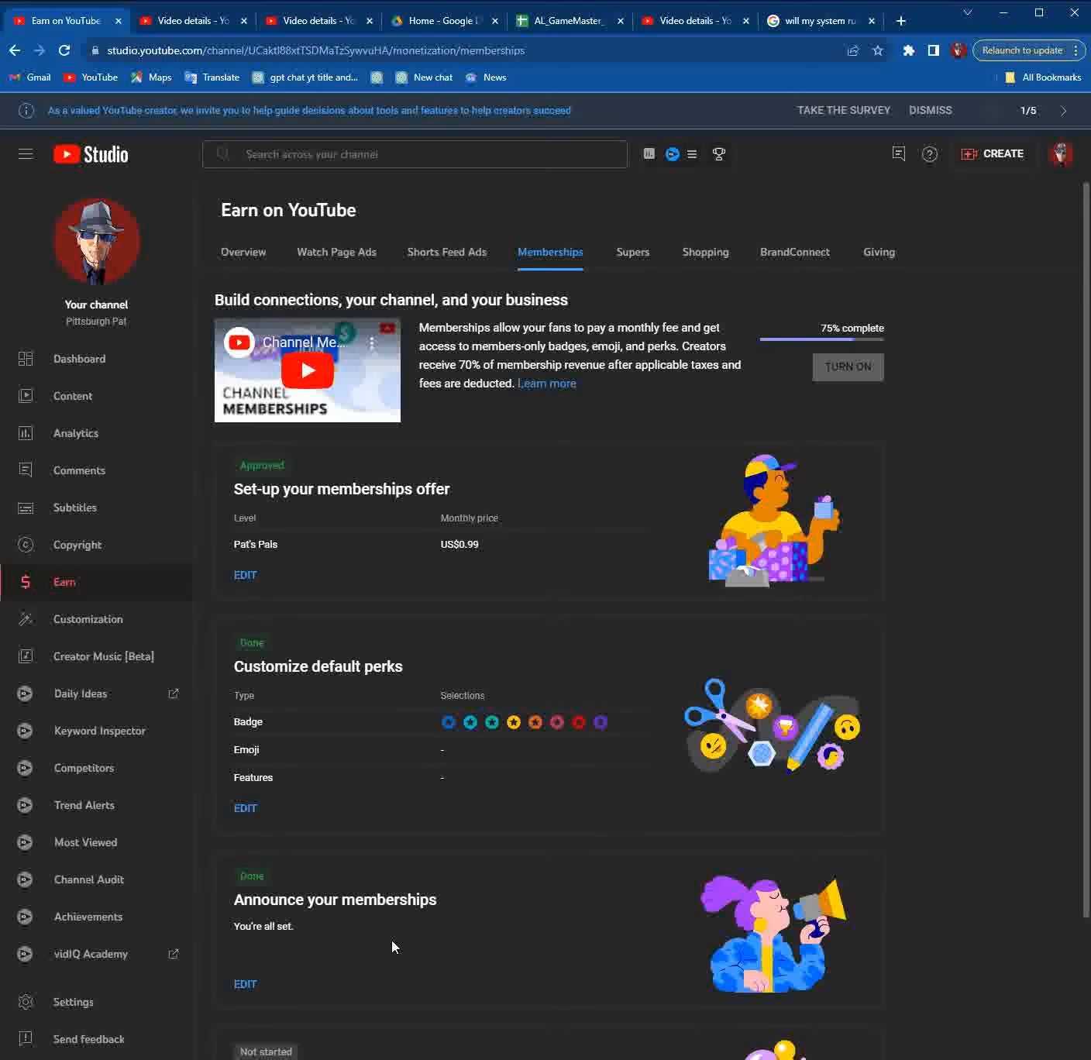
scroll(392, 945, "down", 3)
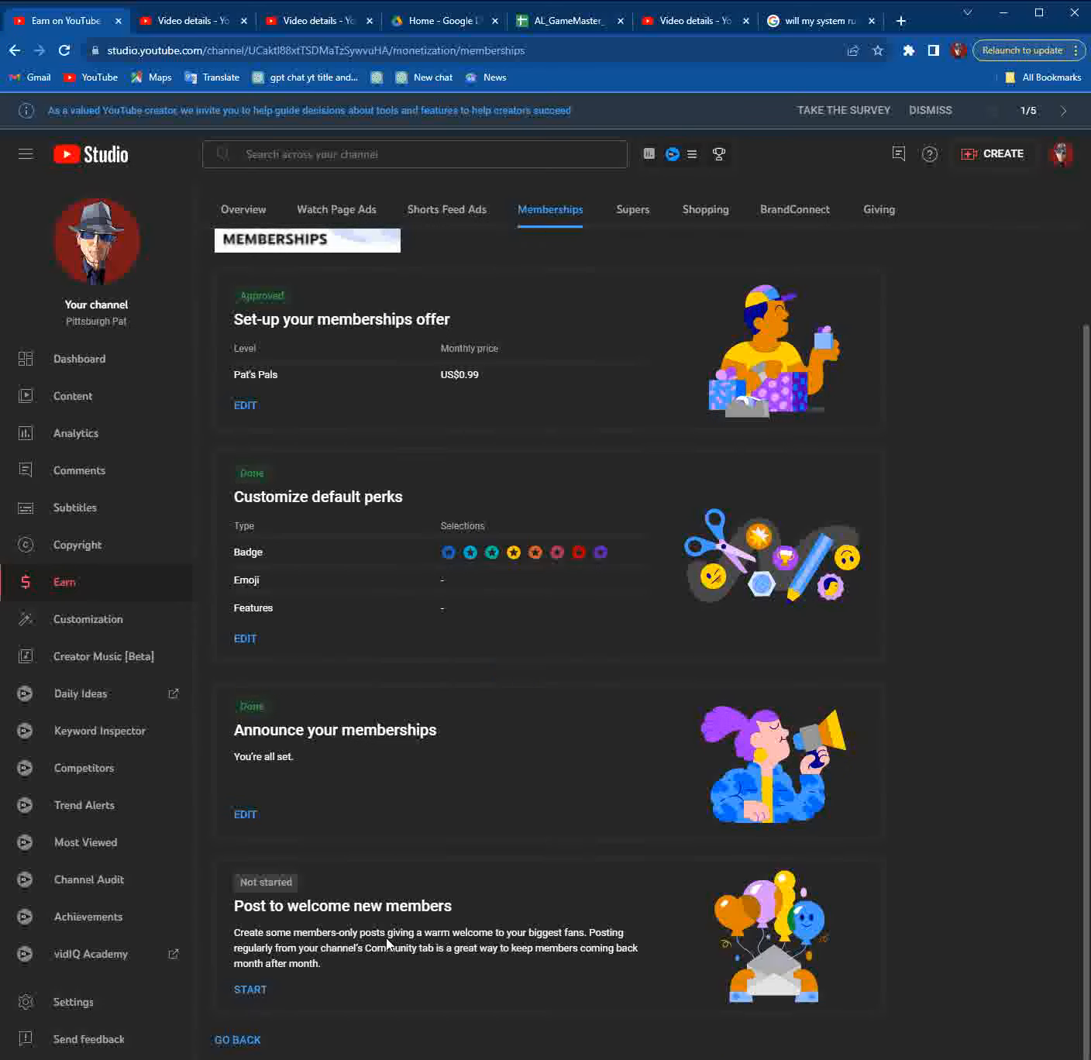
left_click(249, 992)
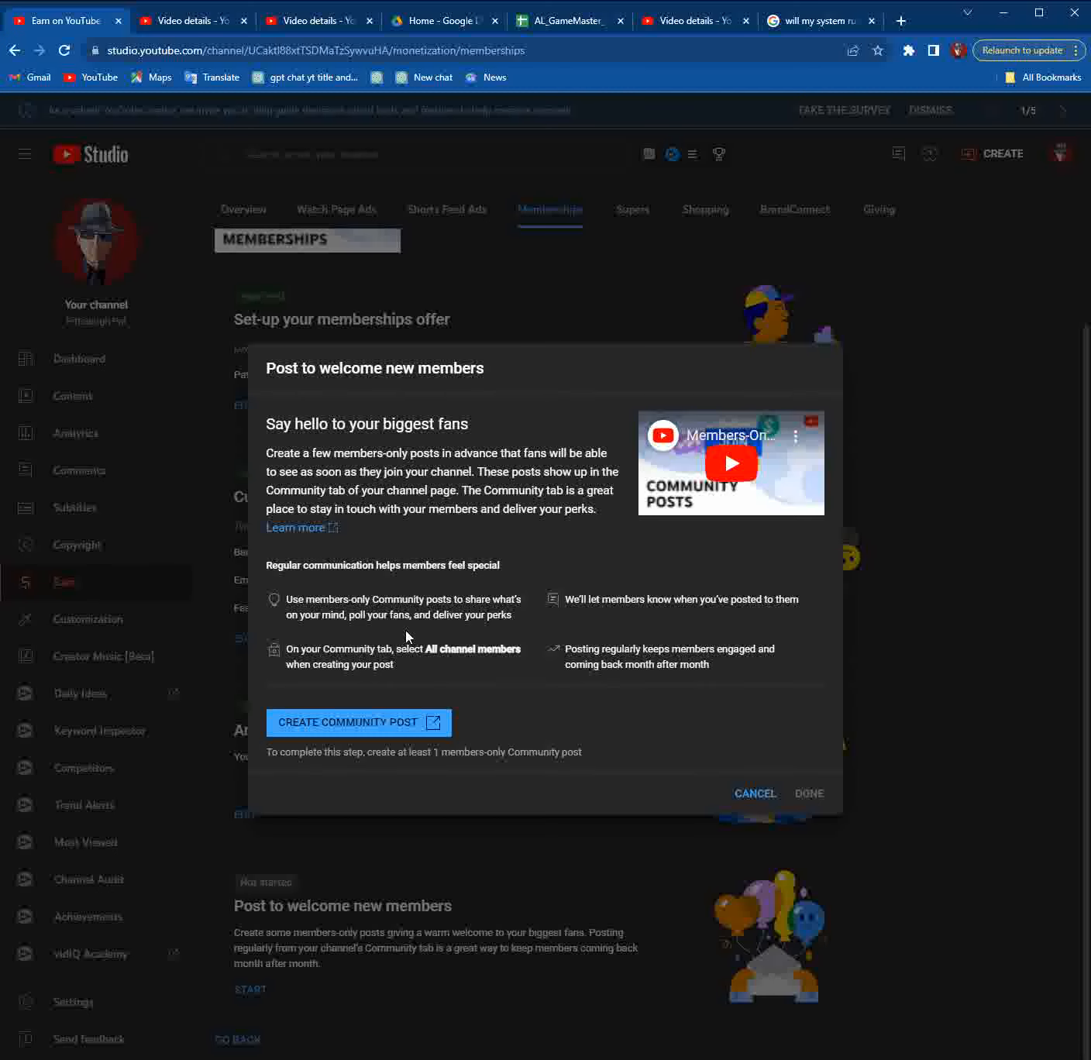
left_click(752, 796)
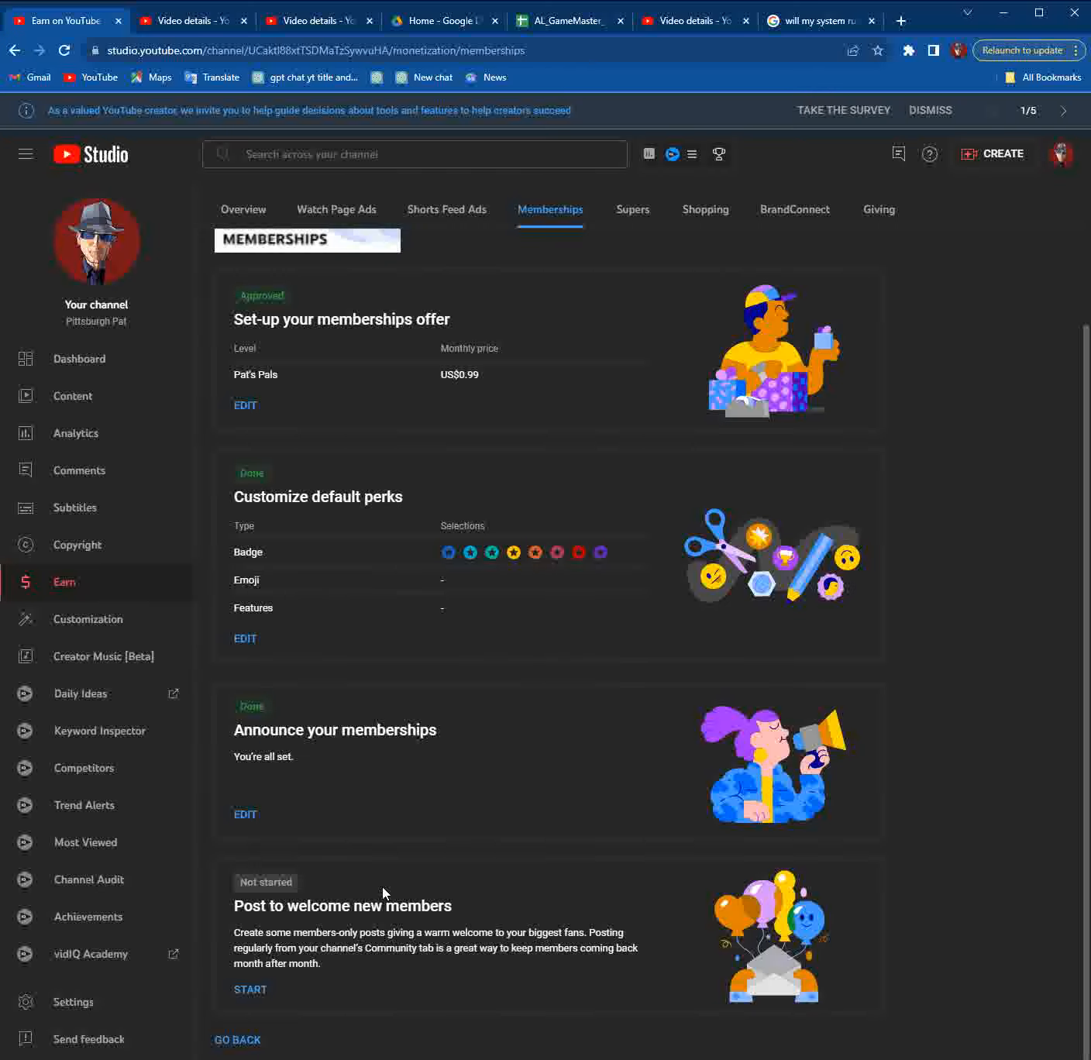
scroll(385, 893, "up", 3)
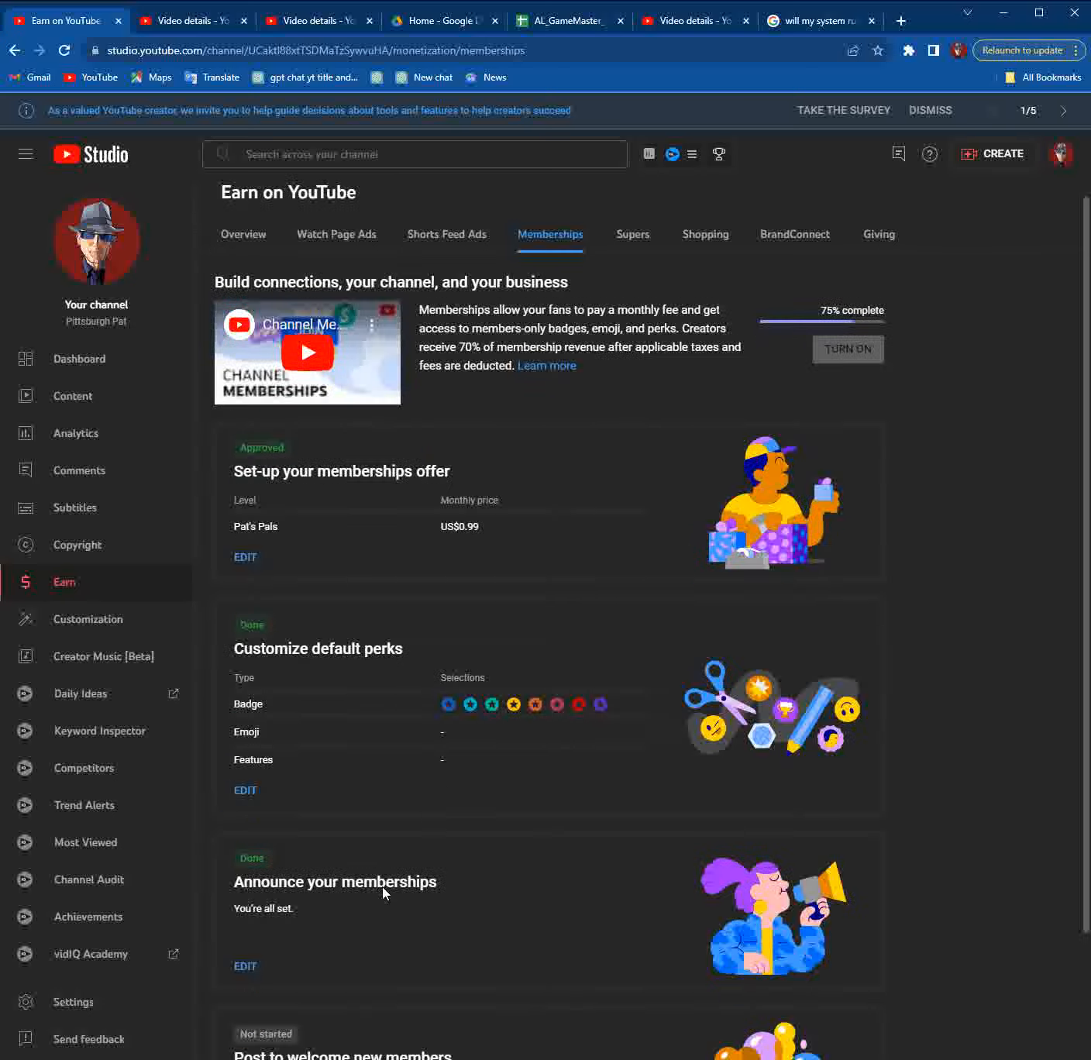
scroll(434, 837, "down", 3)
scroll(434, 839, "up", 2)
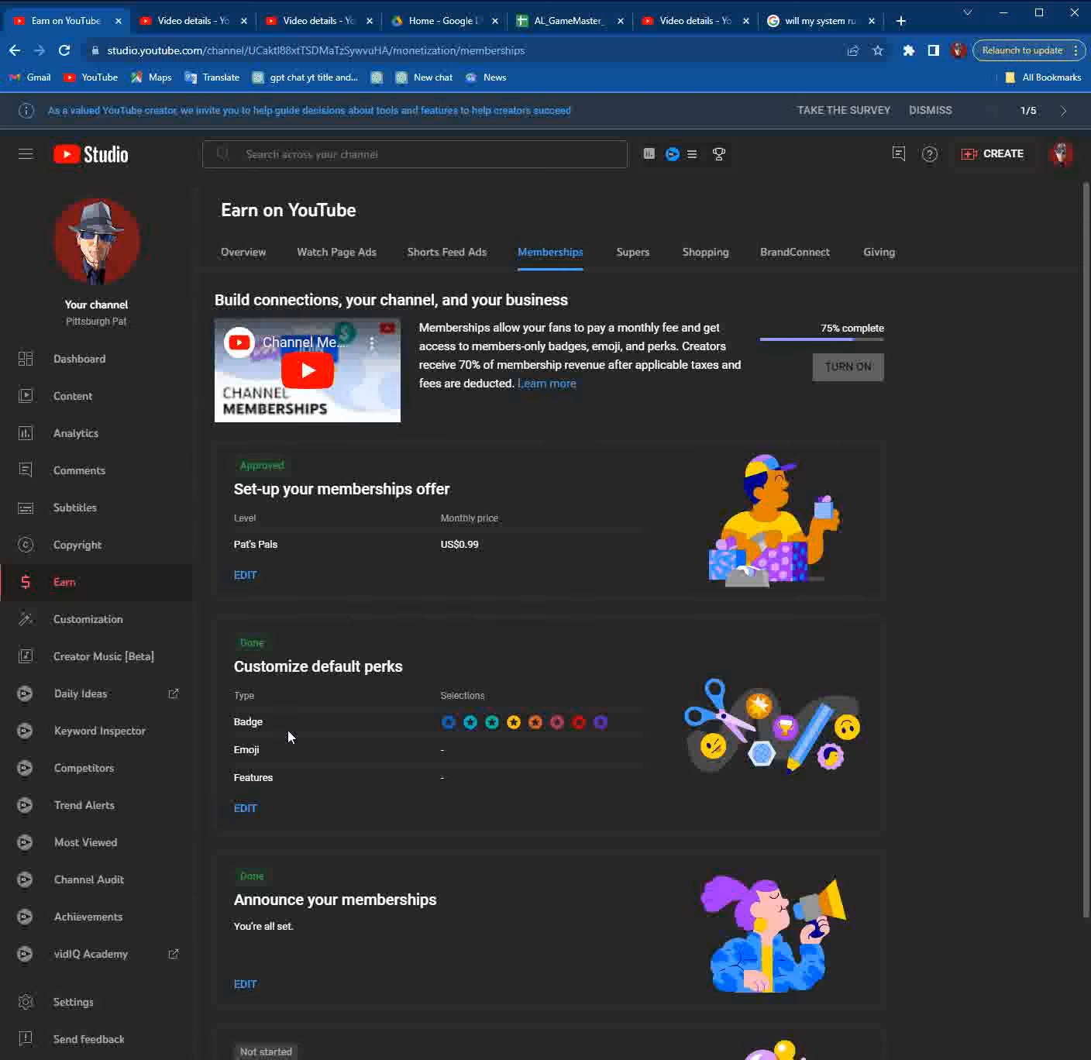
scroll(279, 857, "down", 2)
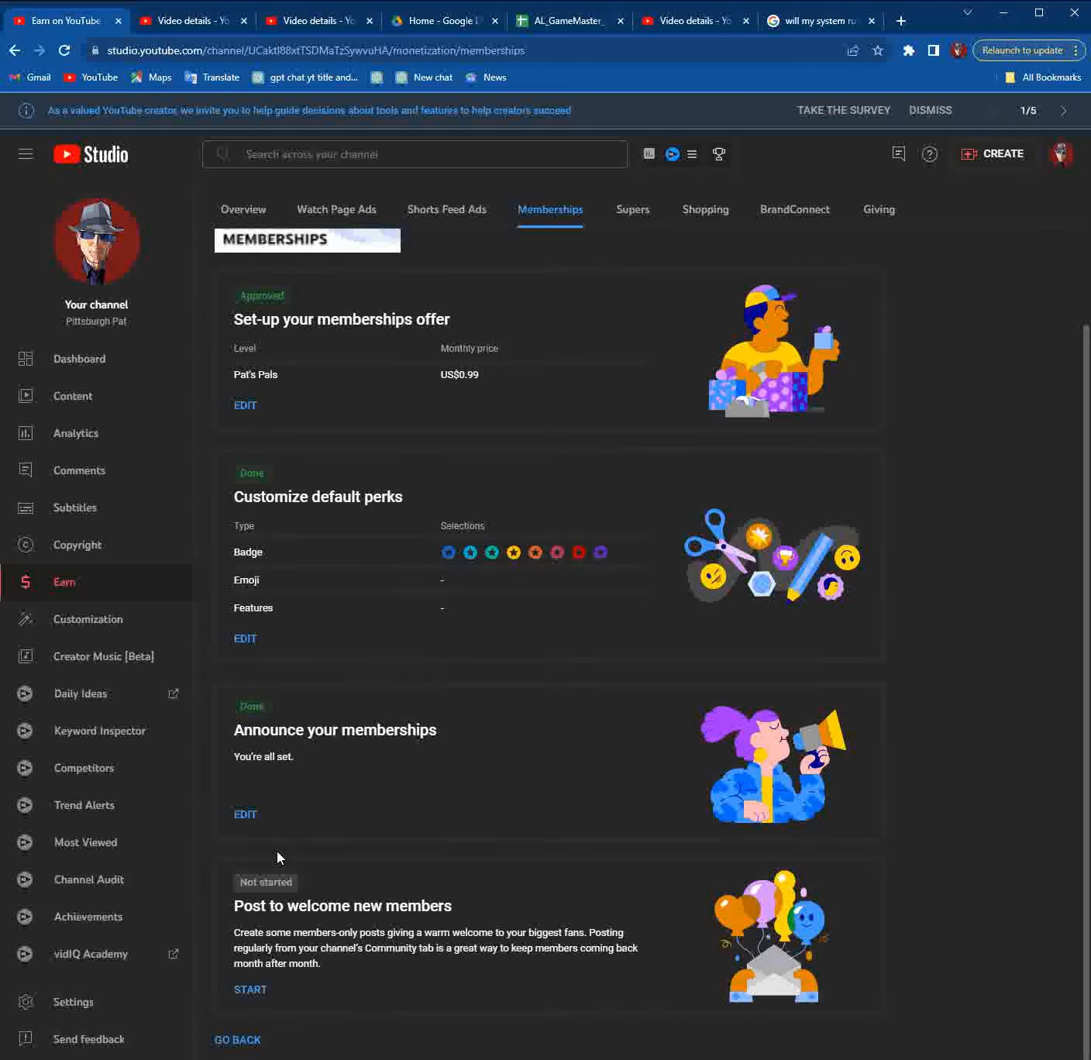
Step: Reopen the task for welcoming new members and start creating a community post from it
left_click(252, 990)
left_click(415, 721)
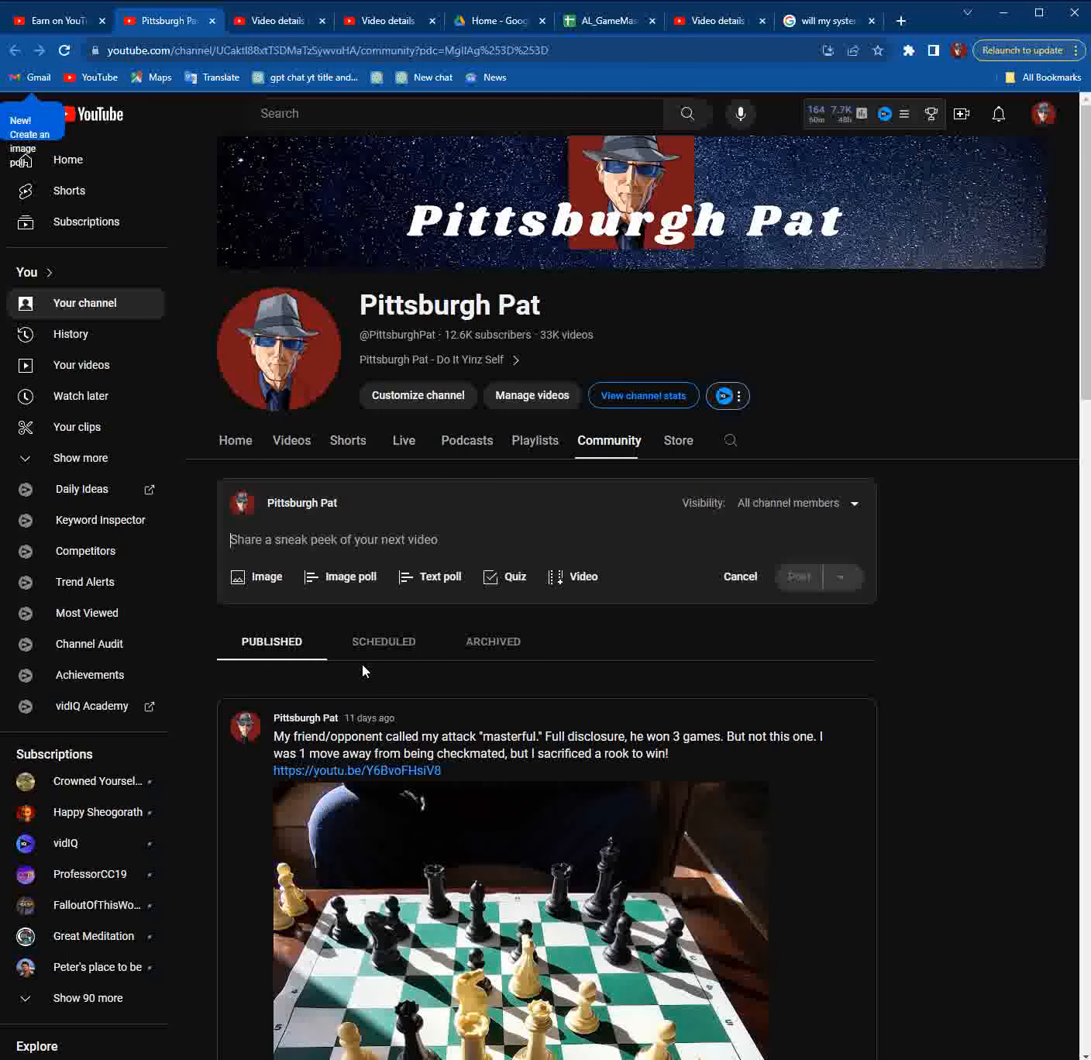
Step: Browse the channel's published community posts and check the options available on the shared Bob World Builder post
scroll(363, 672, "down", 5)
scroll(363, 671, "down", 5)
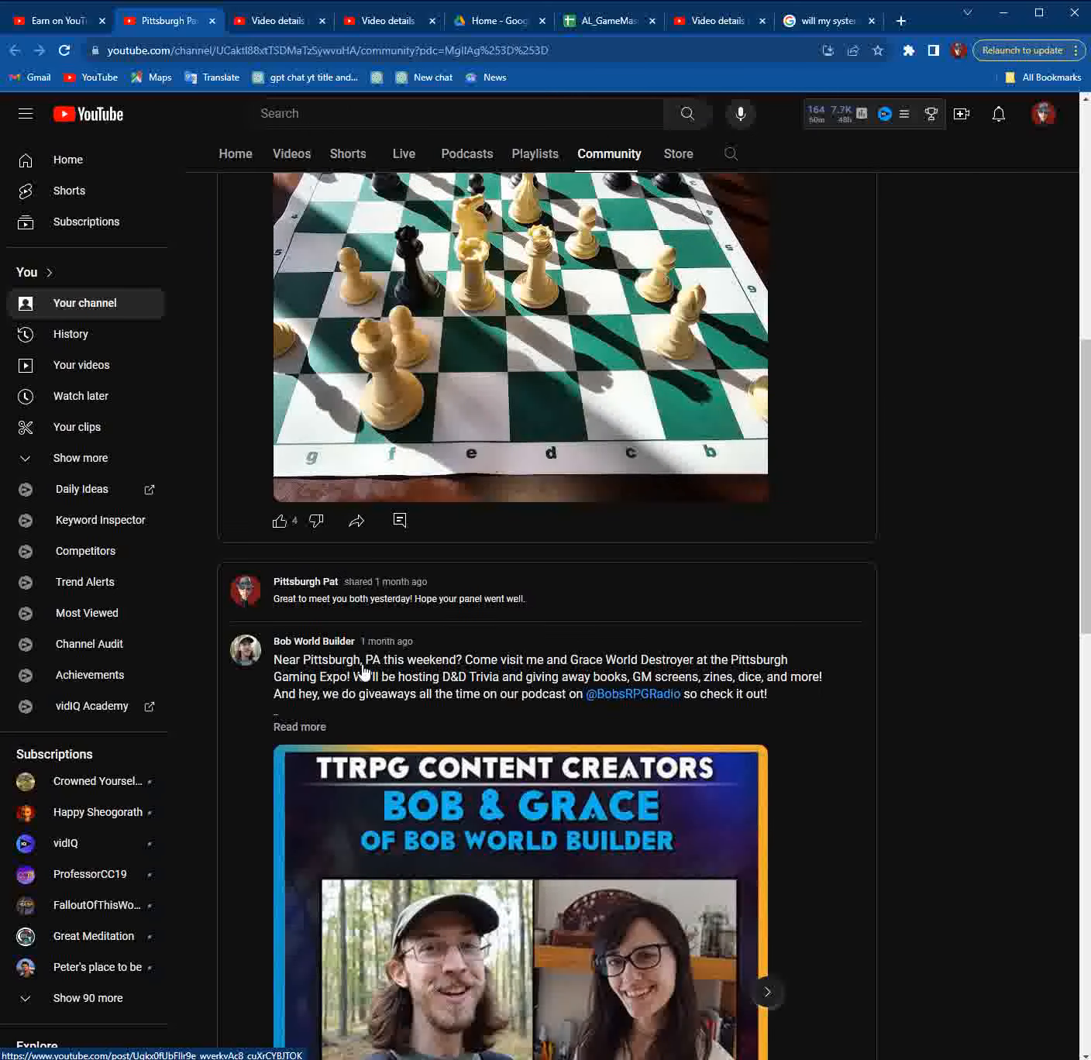
scroll(360, 674, "up", 5)
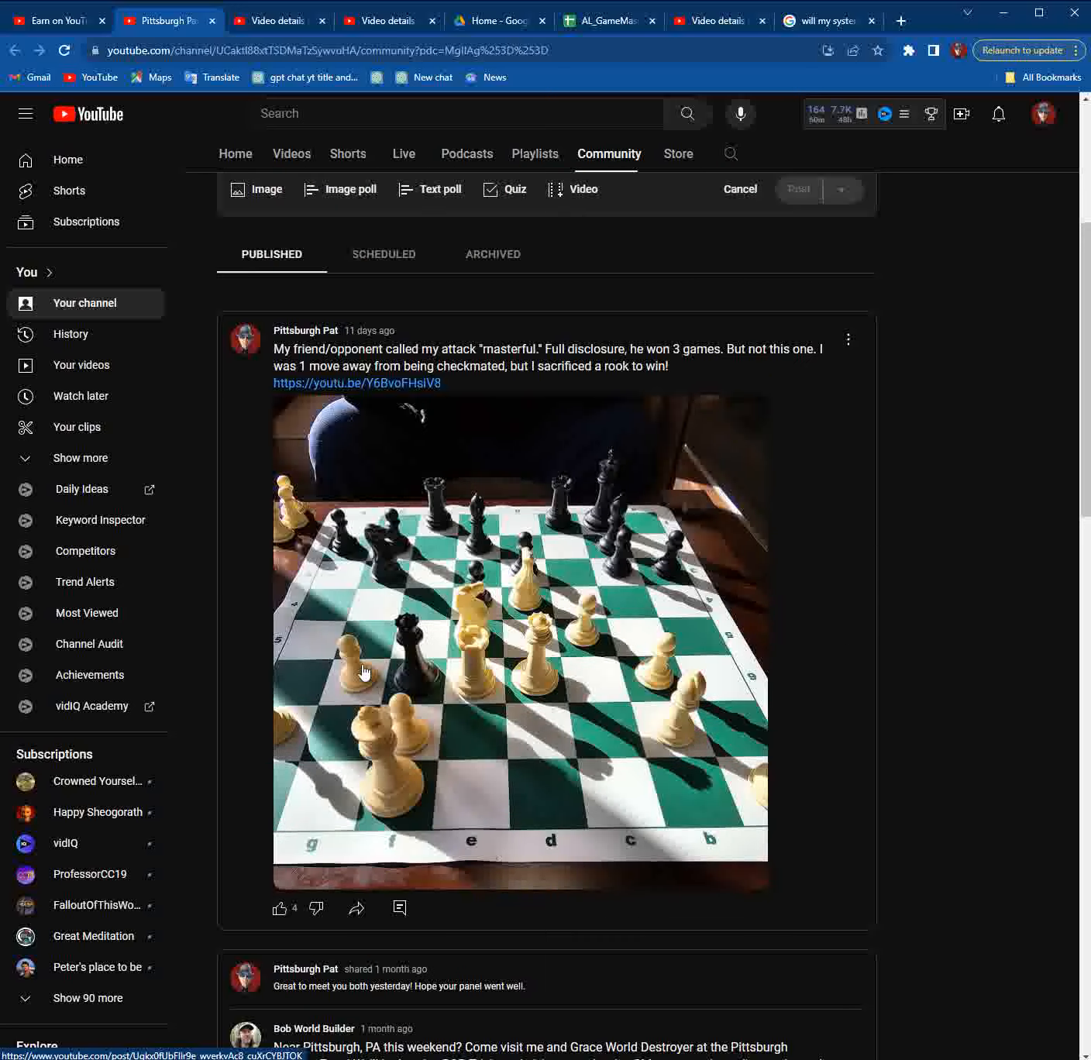
scroll(363, 671, "down", 5)
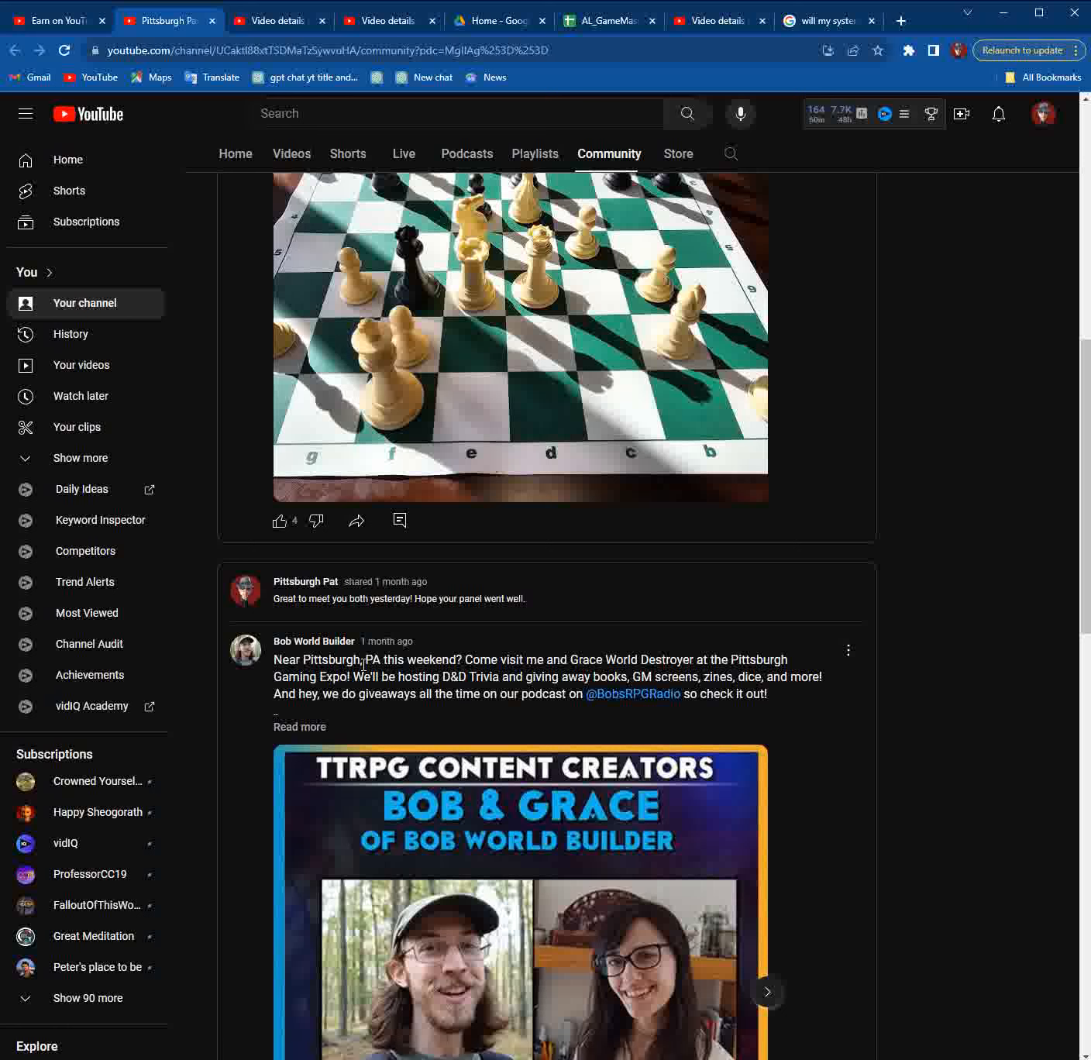
left_click(850, 653)
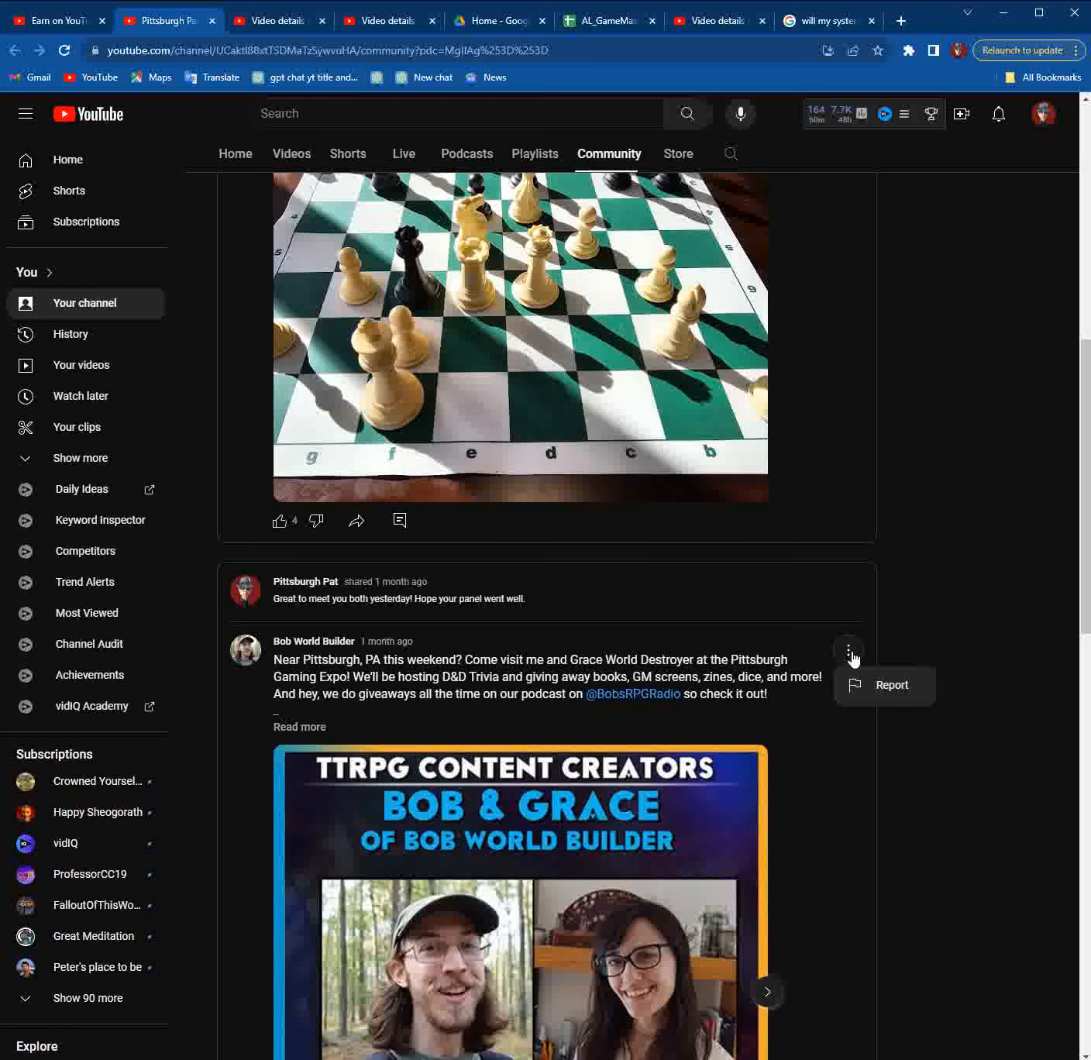
left_click(1012, 592)
scroll(464, 840, "up", 10)
scroll(463, 841, "down", 3)
scroll(464, 841, "up", 3)
scroll(464, 840, "down", 20)
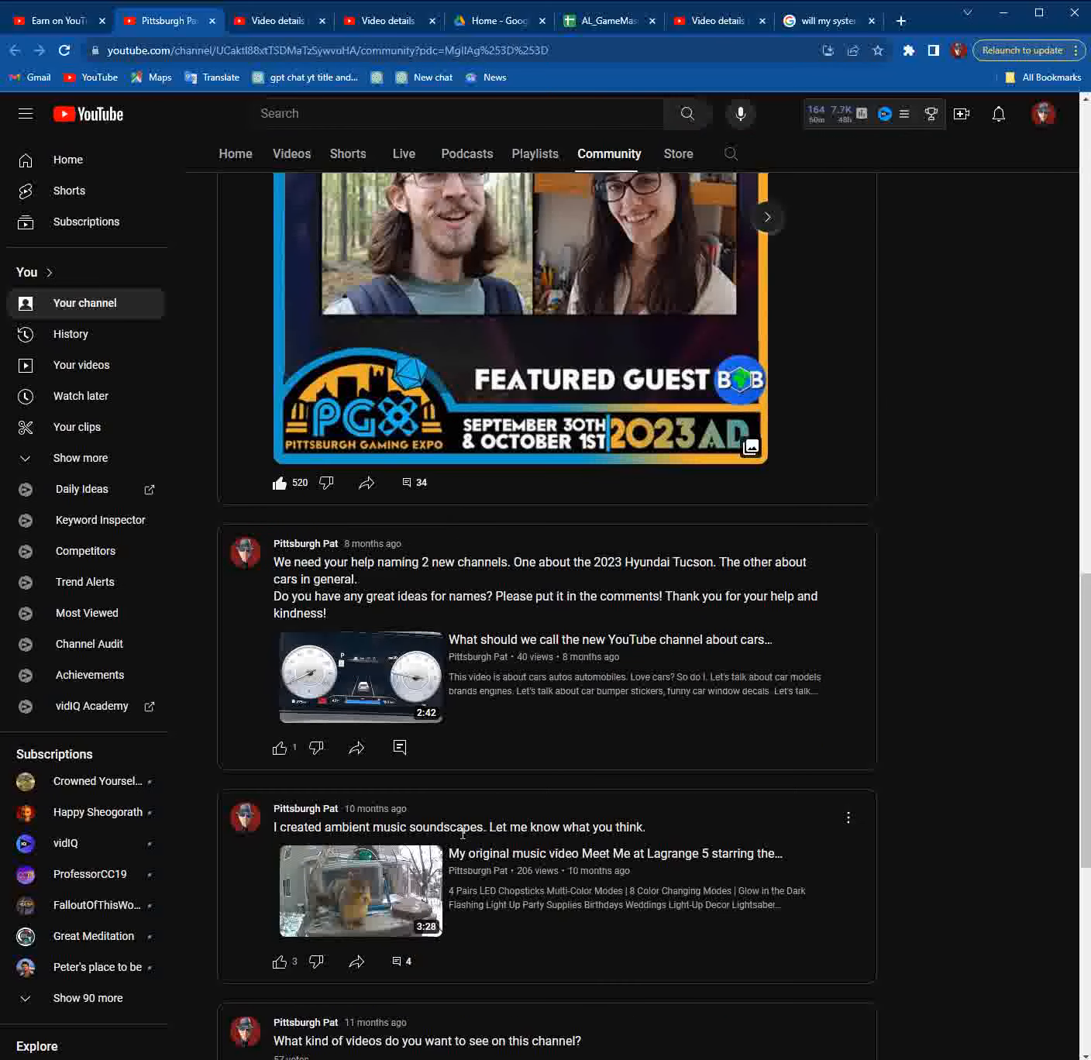
scroll(464, 833, "up", 10)
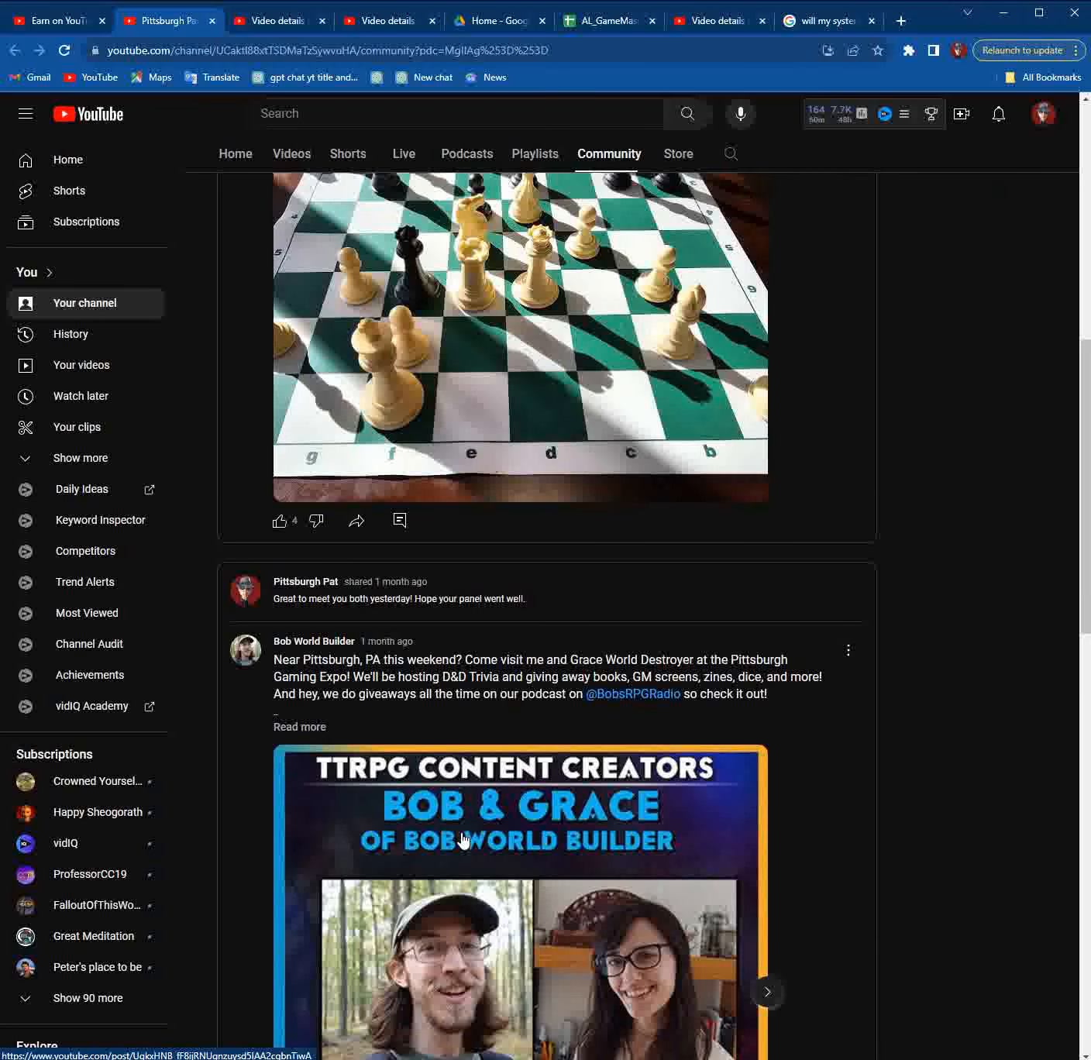
scroll(464, 840, "up", 10)
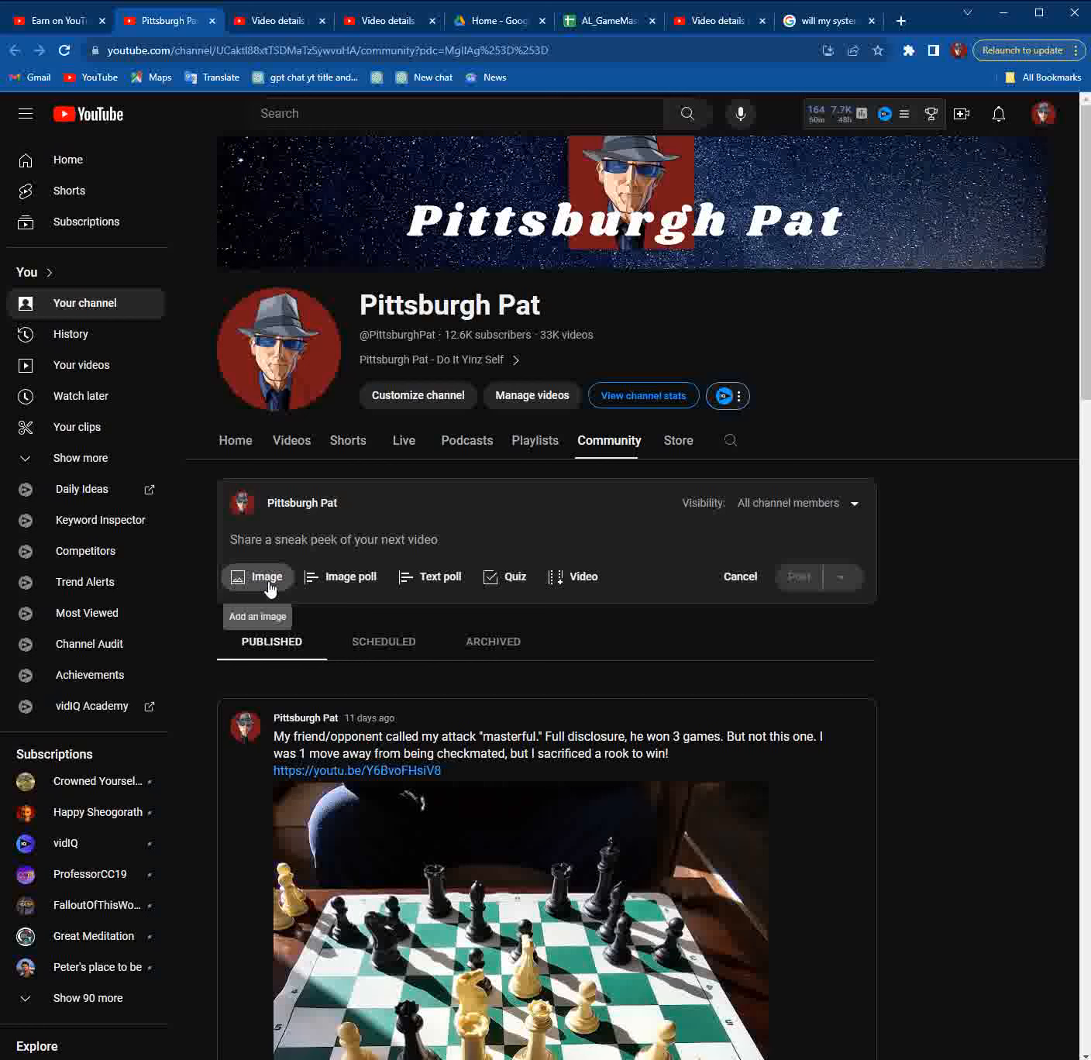
Step: Discard an empty image poll and start a text poll asking "What do you think about YouTube memberships?"
left_click(349, 581)
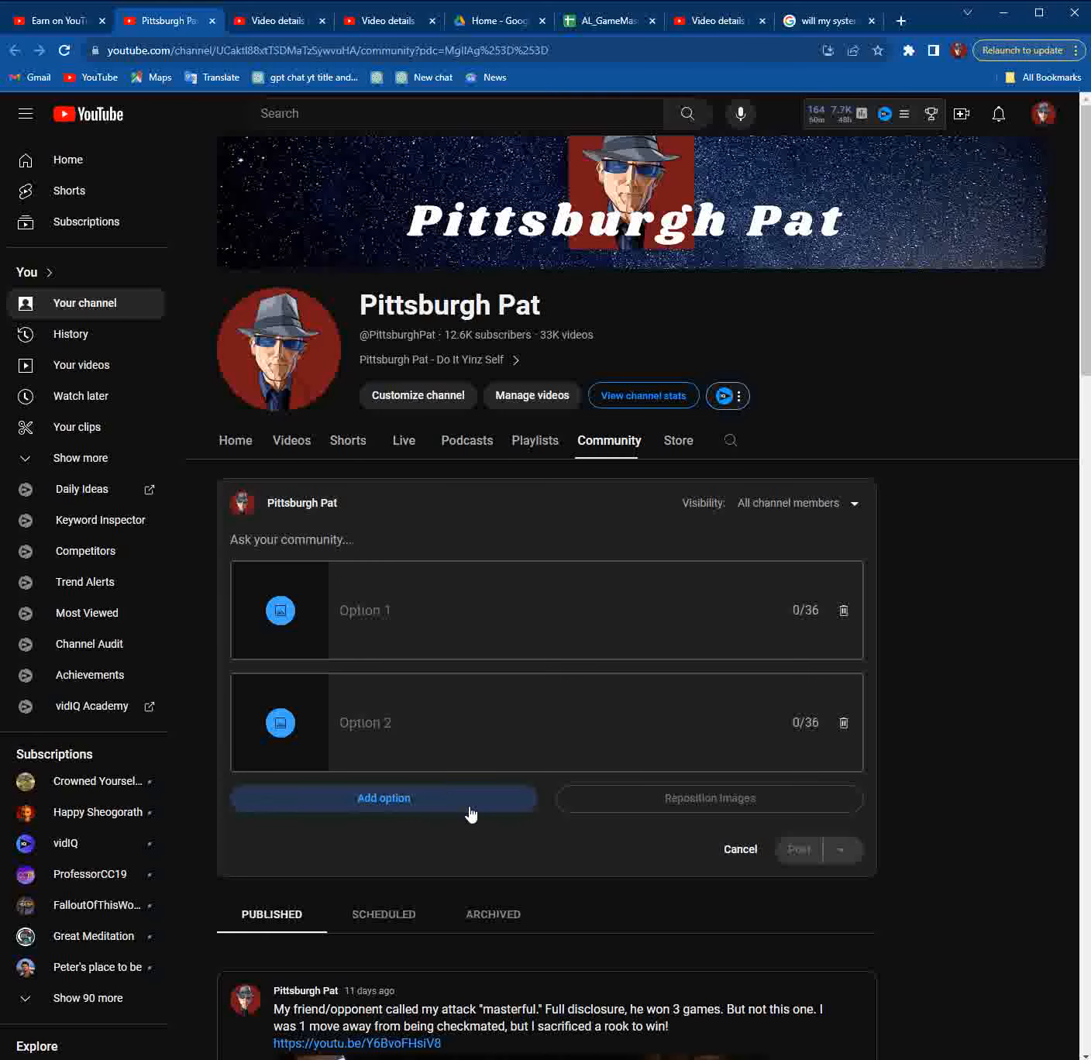
left_click(749, 855)
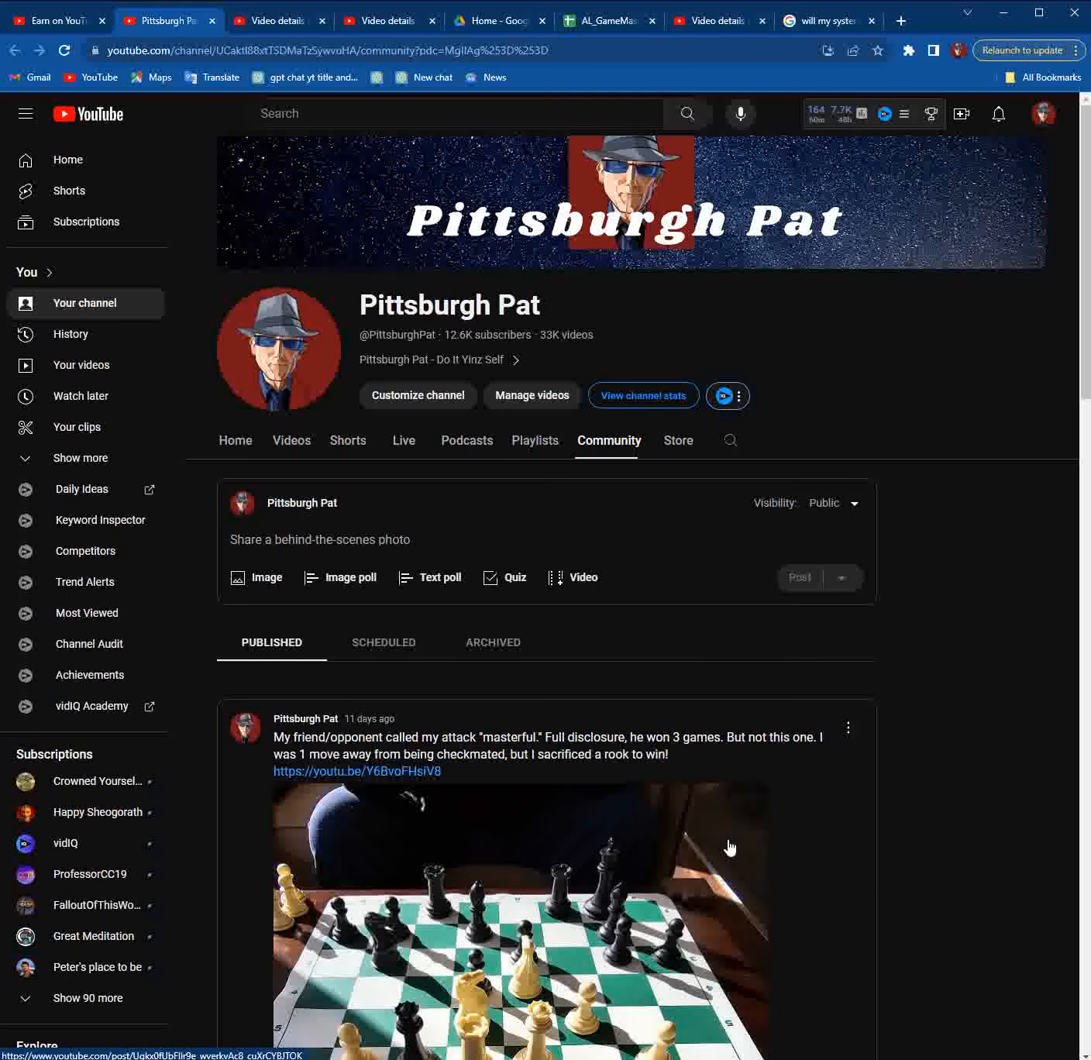
left_click(427, 580)
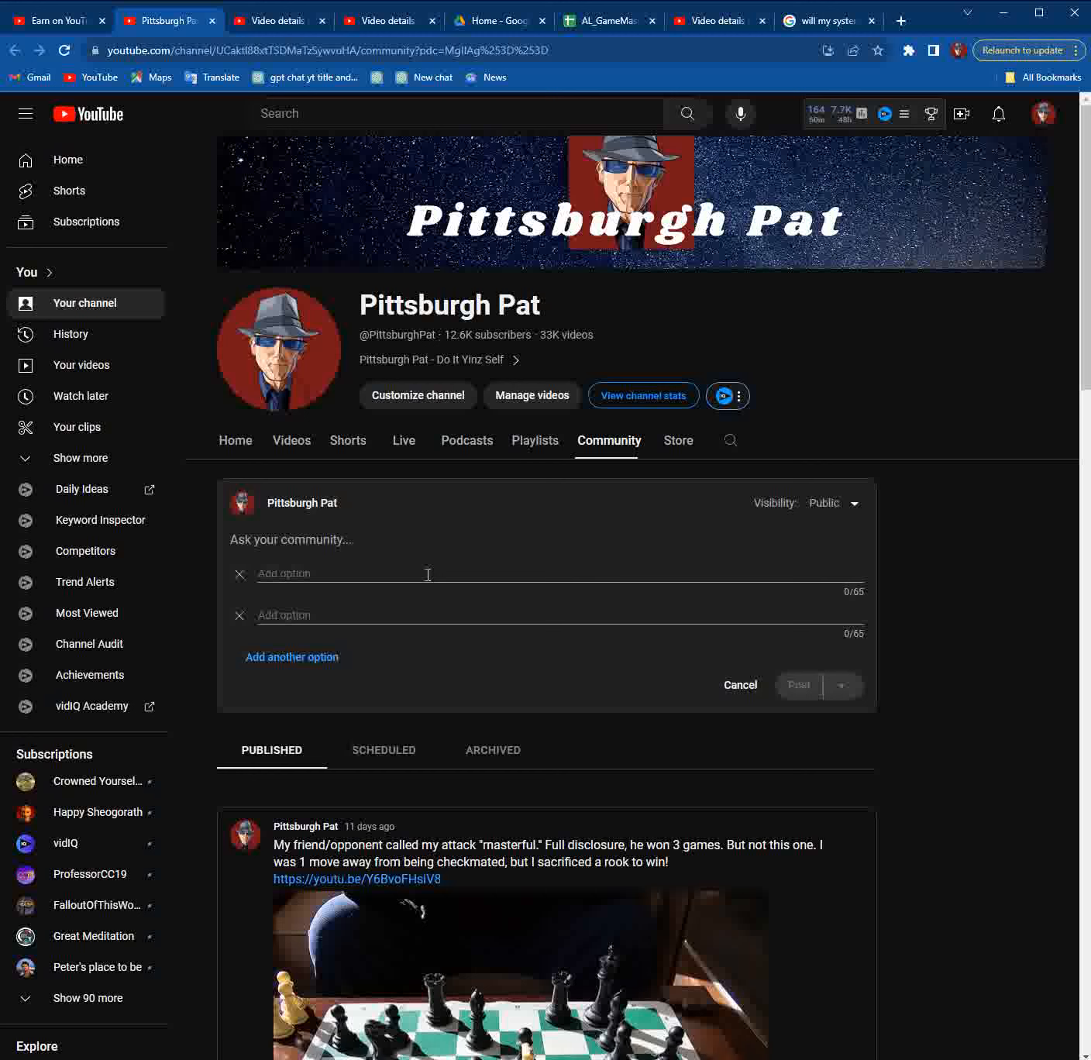
type("What do you think abou")
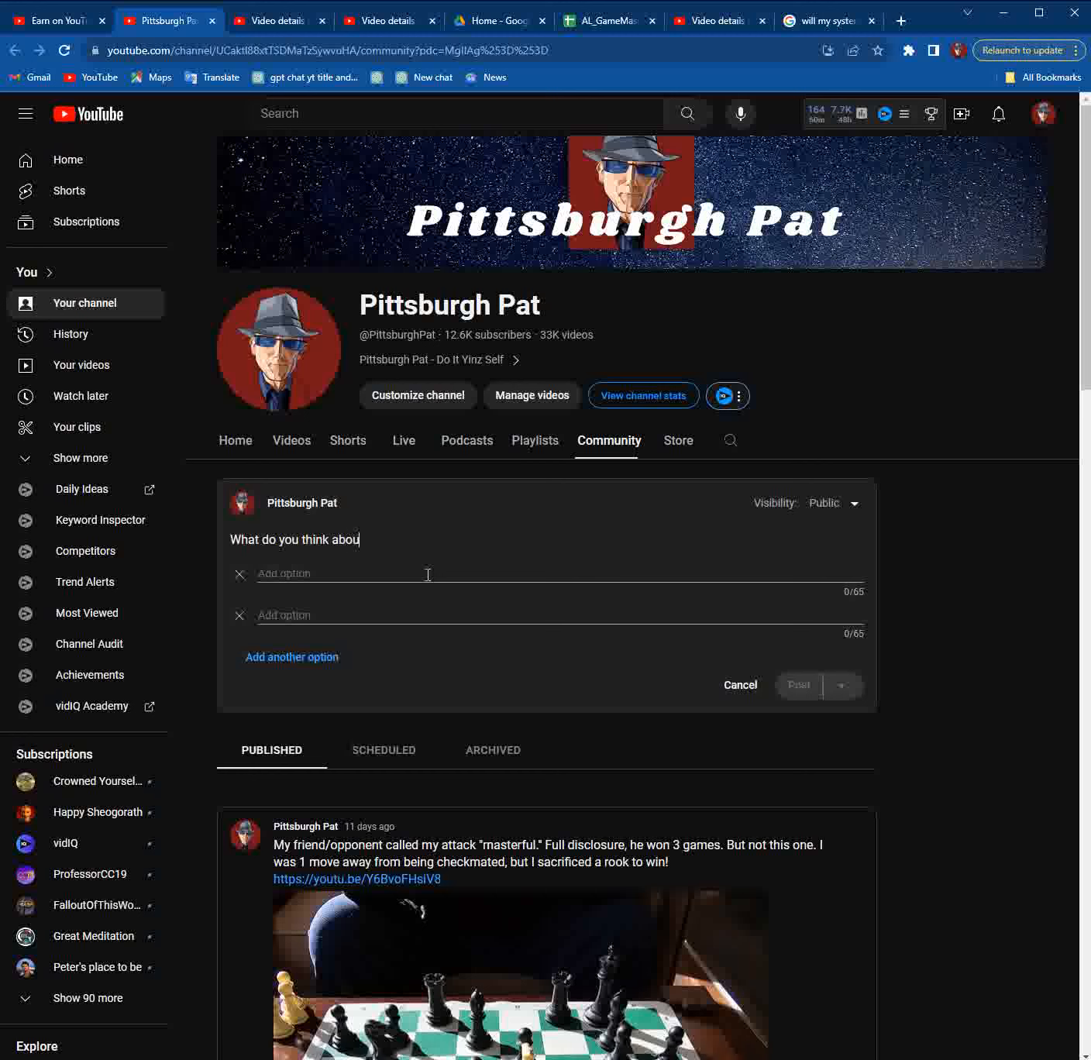
type("t YouTube ")
type("membershi")
type("0ps")
key("BackSpace")
key("BackSpace")
key("BackSpace")
type("ps?")
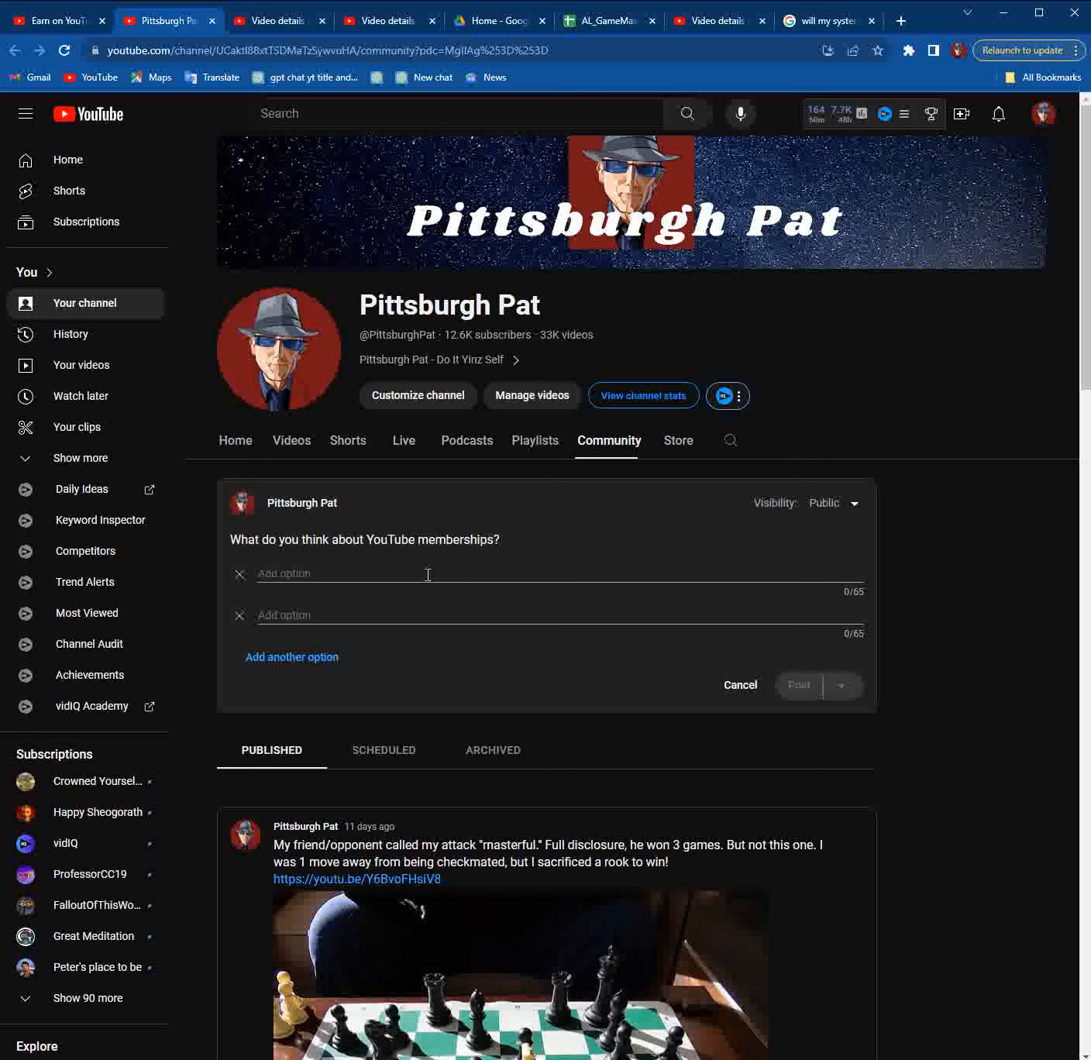
Step: Add the answers "Love em" and "Leave em" to the text poll and publish it with public visibility
left_click(428, 575)
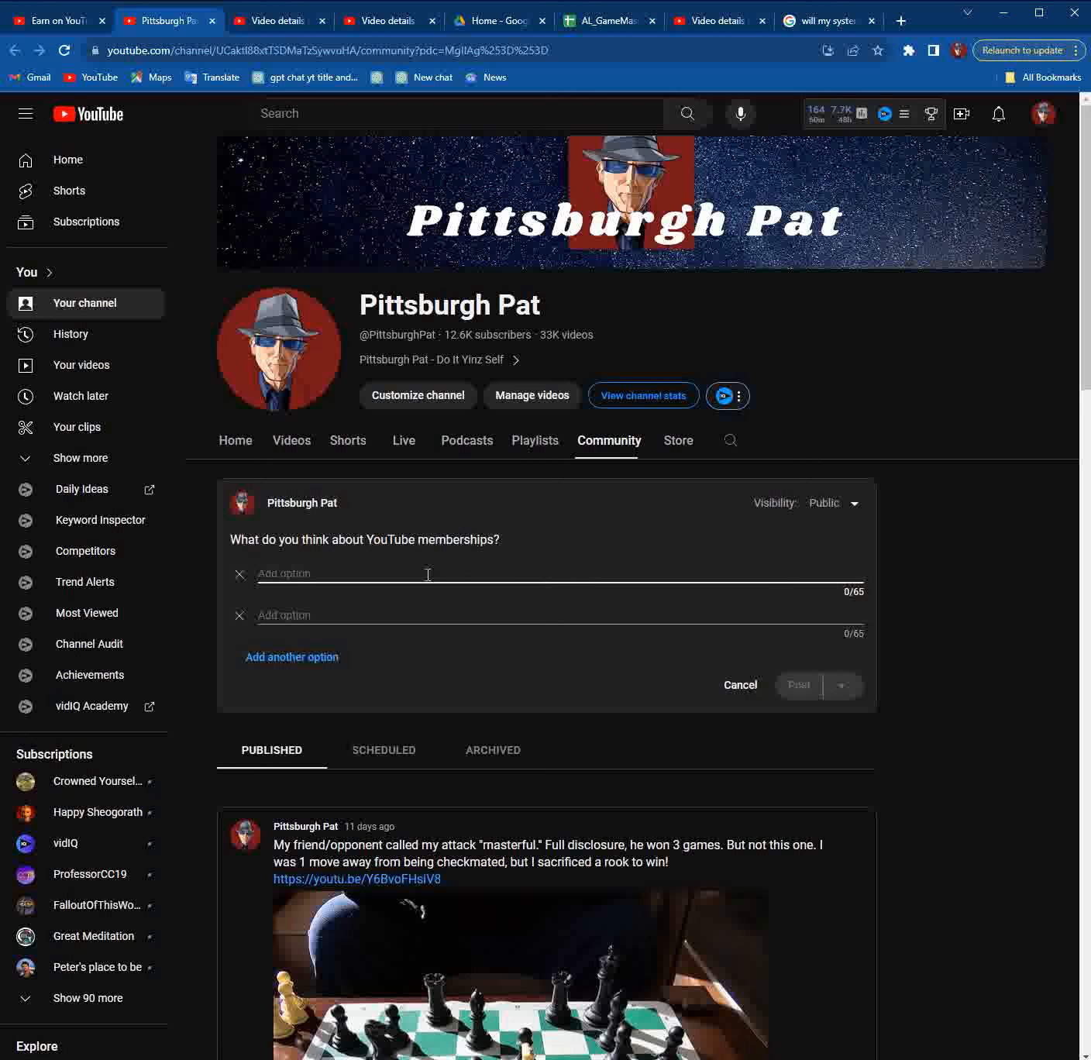
type("Love em")
left_click(393, 612)
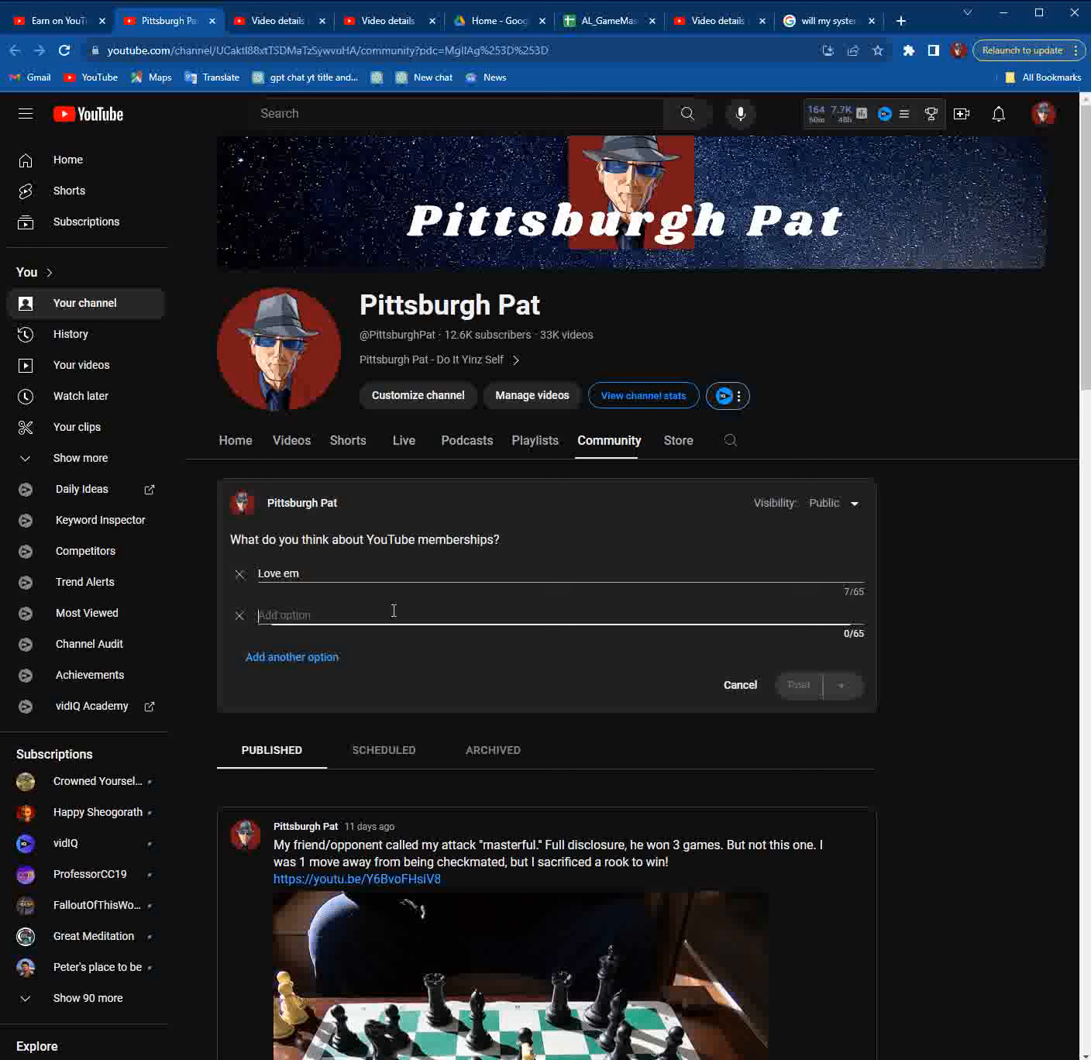
type("Leav")
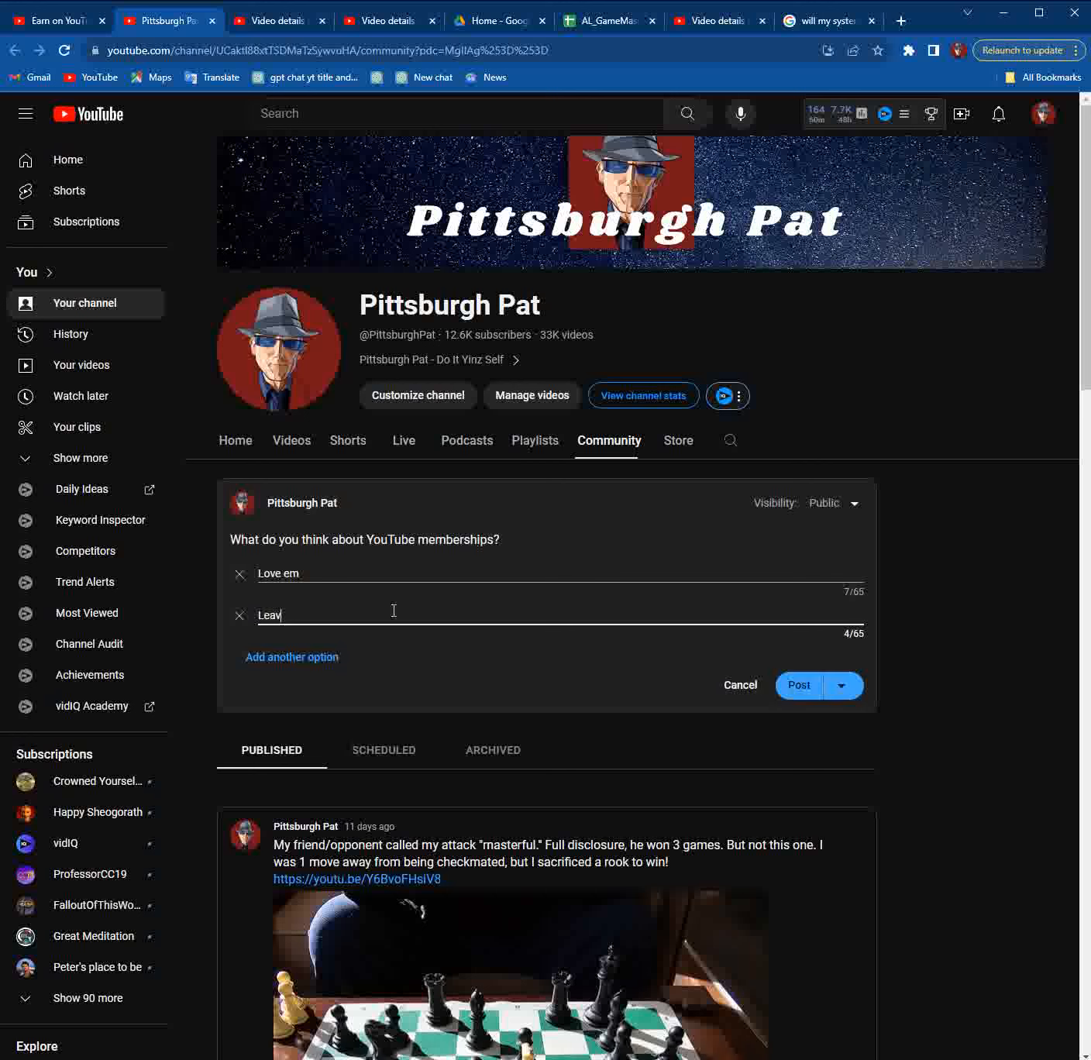
type("e em")
left_click(794, 692)
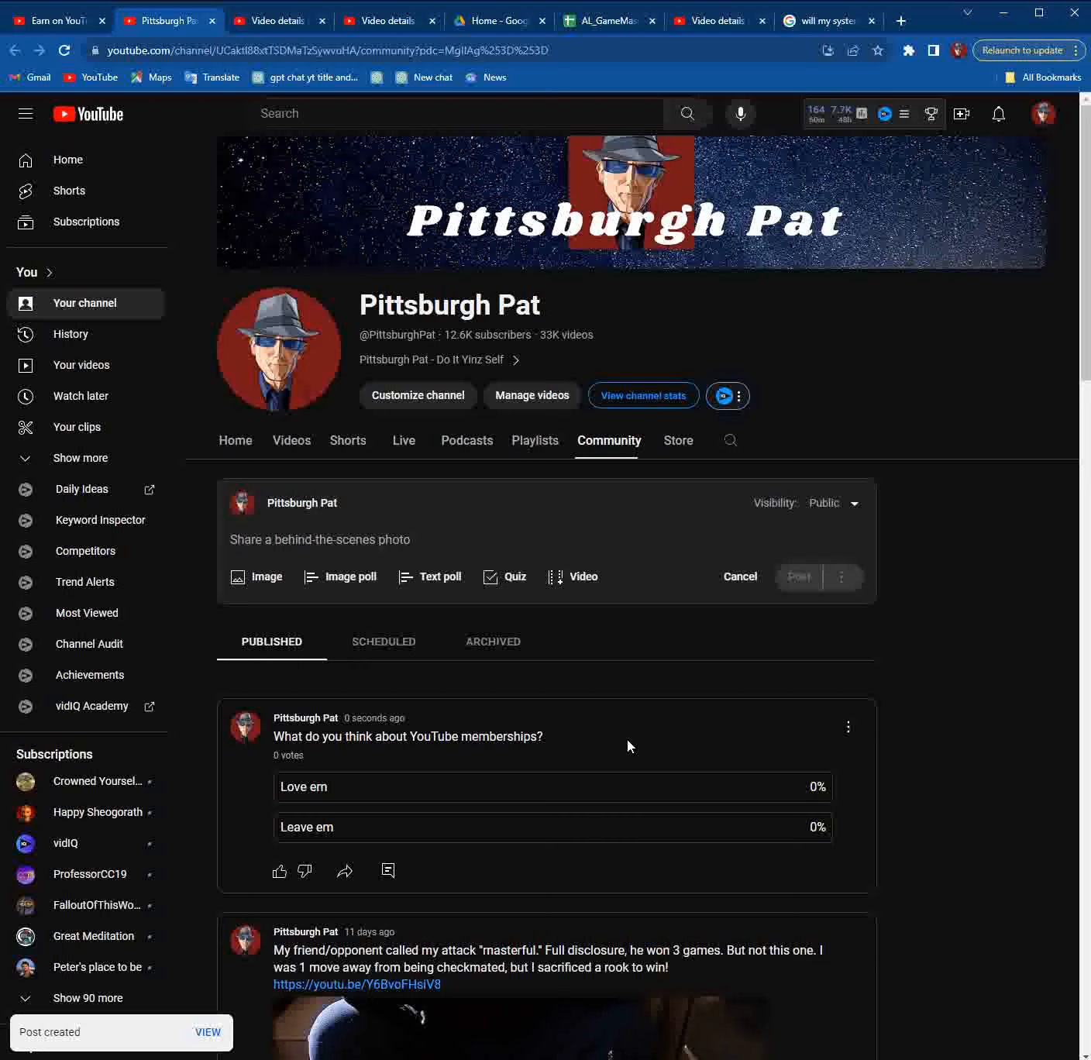
Step: Check the published poll and the welcome task's requirements in YouTube Studio, and return to the channel's community page
scroll(627, 746, "down", 4)
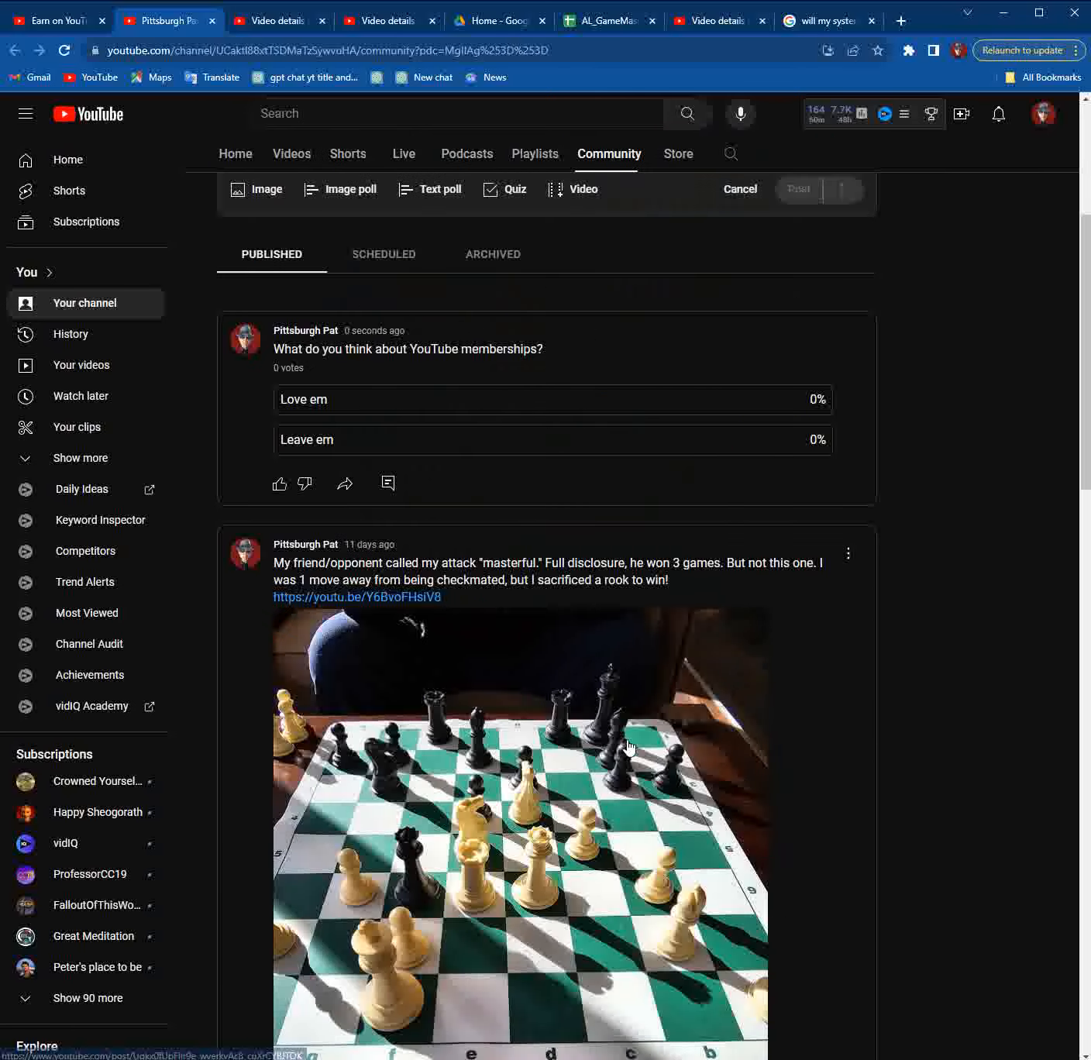
scroll(626, 747, "up", 4)
left_click(66, 25)
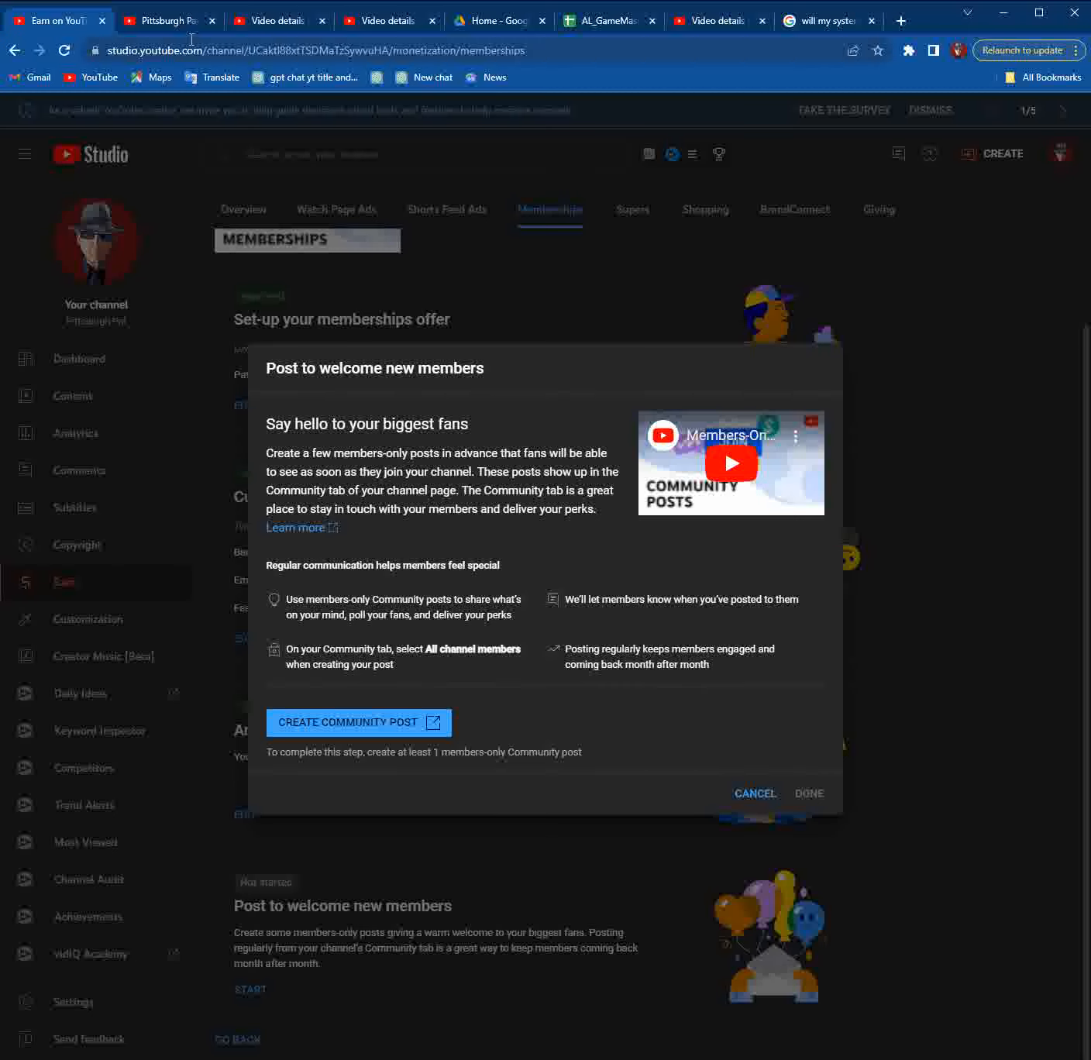
left_click(186, 24)
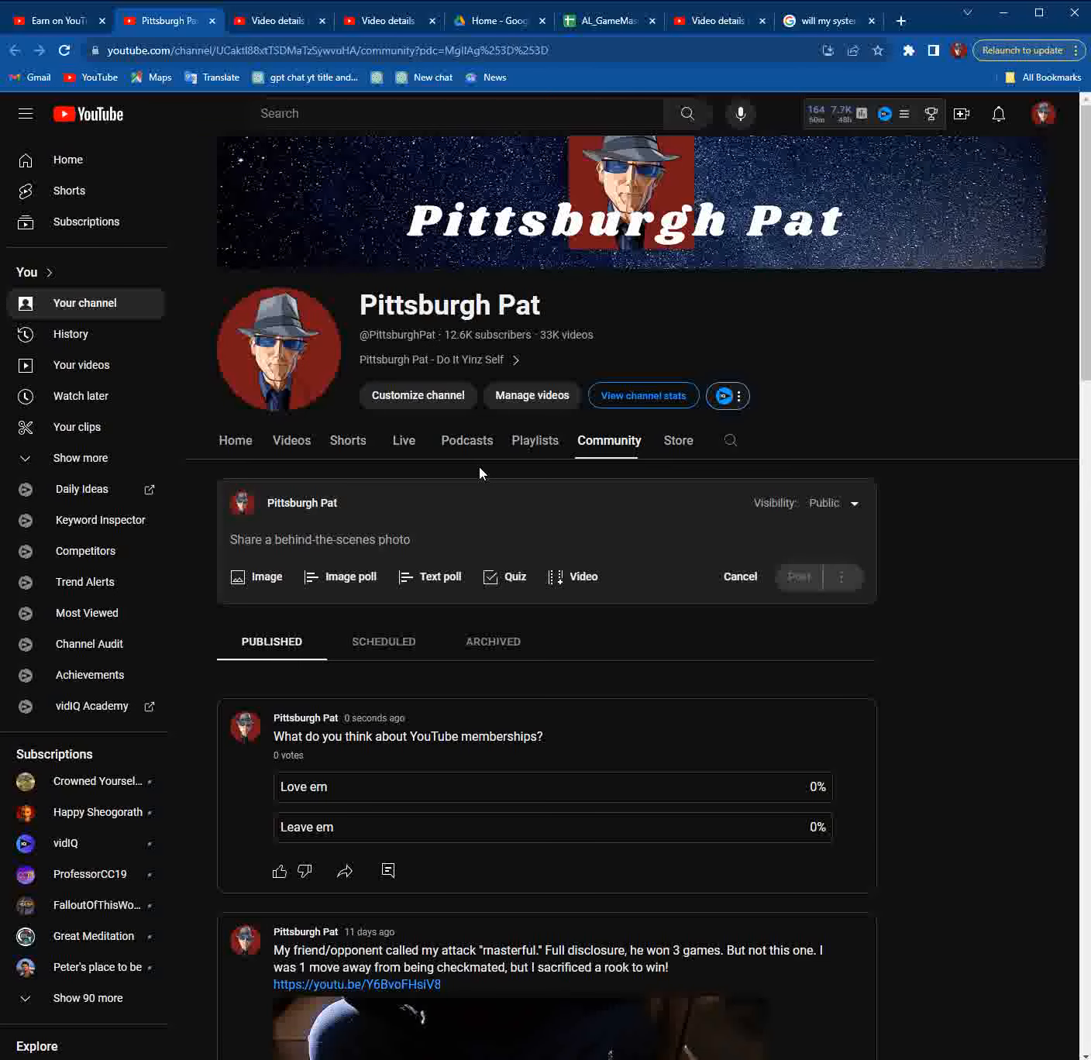
Step: Review the channel's published posts, the welcome task's requirements in YouTube Studio, and the options available on the published membership poll
scroll(488, 489, "down", 1)
scroll(486, 490, "down", 15)
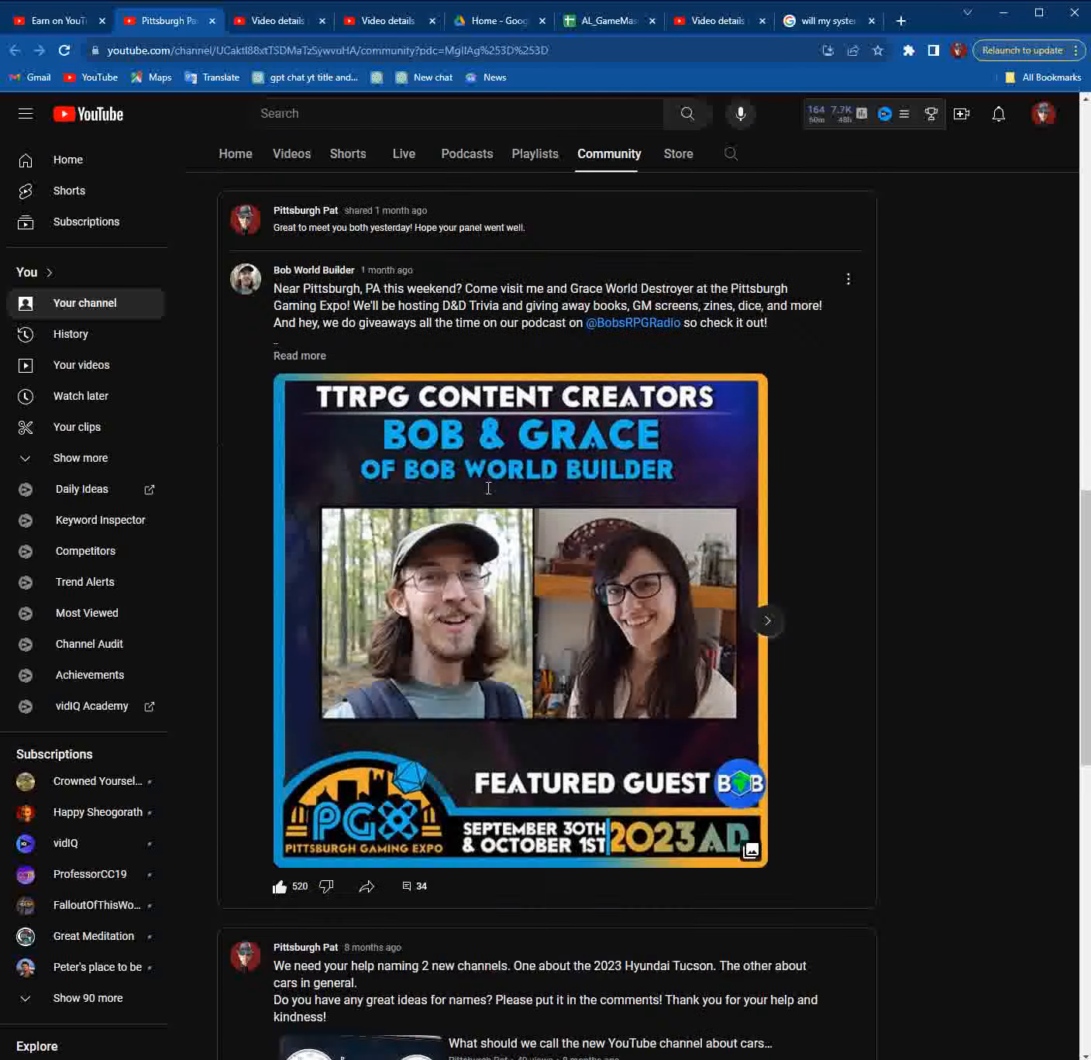
scroll(488, 488, "down", 5)
scroll(488, 489, "up", 20)
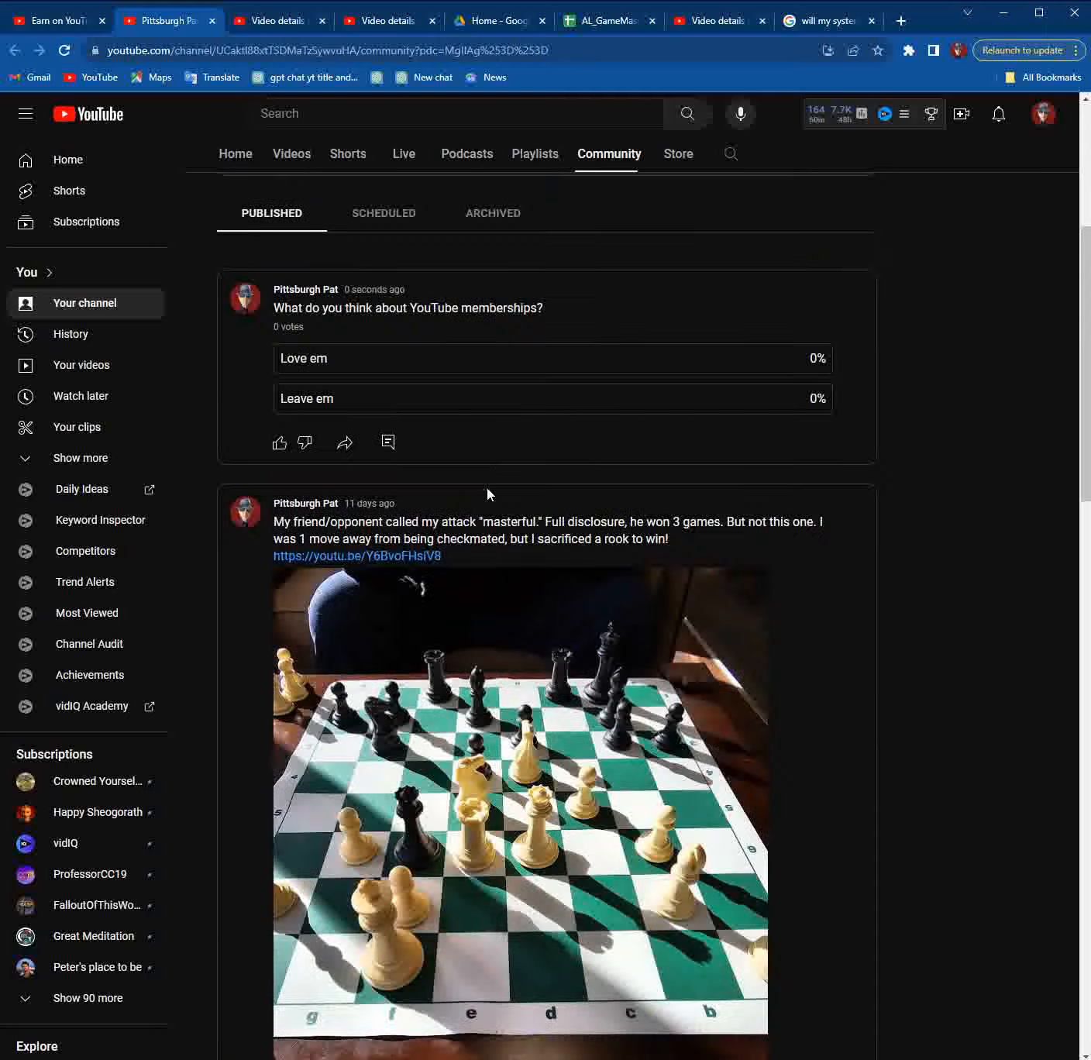
left_click(69, 22)
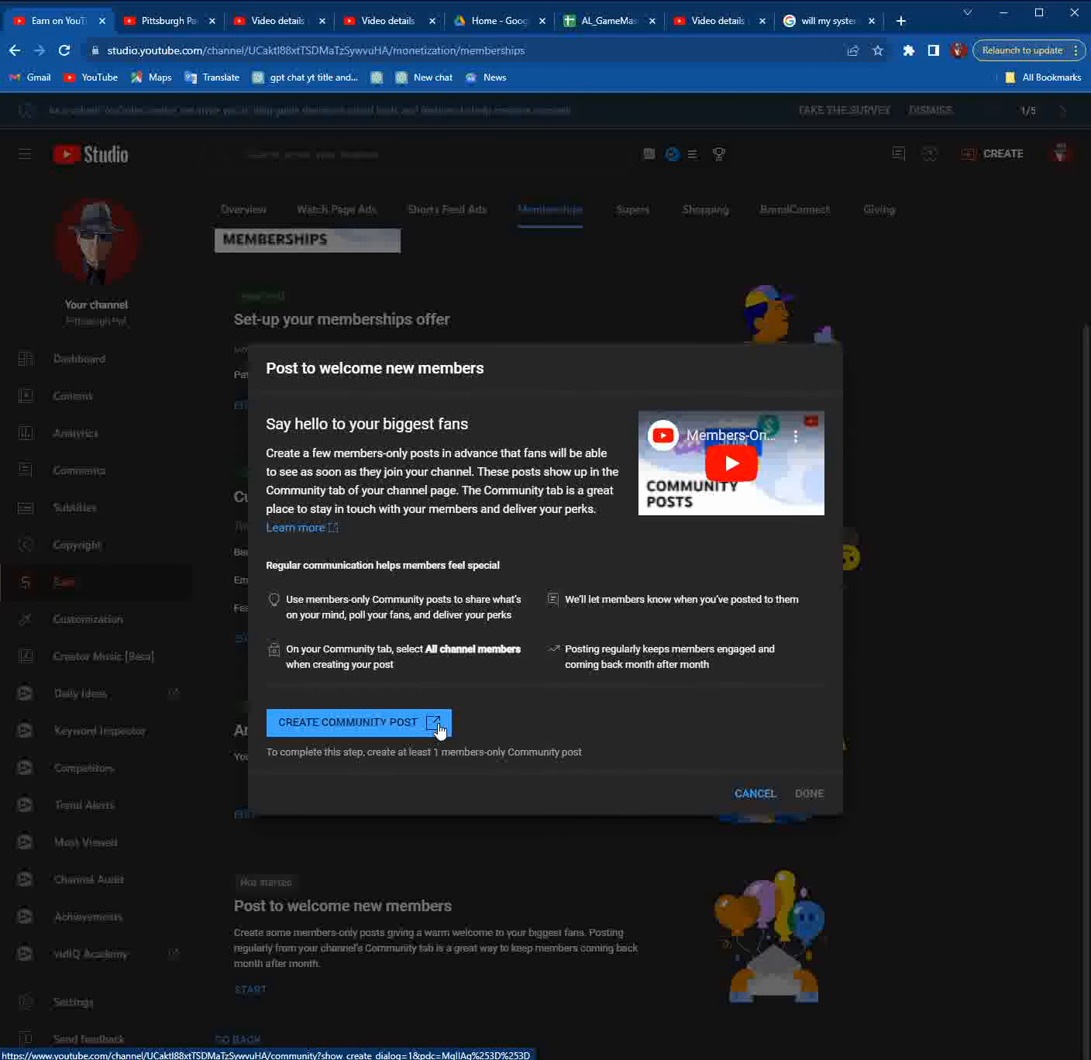
left_click(165, 23)
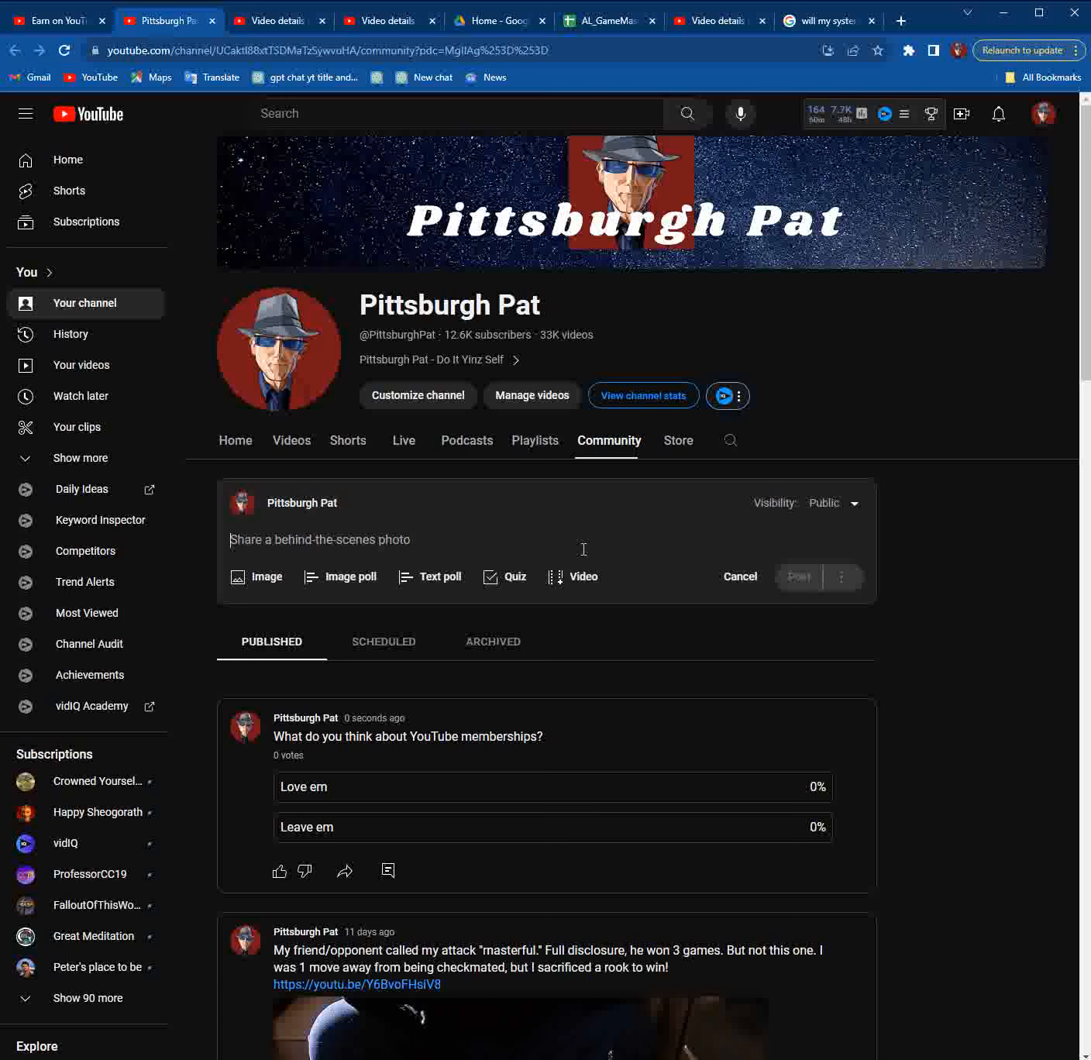
left_click(847, 729)
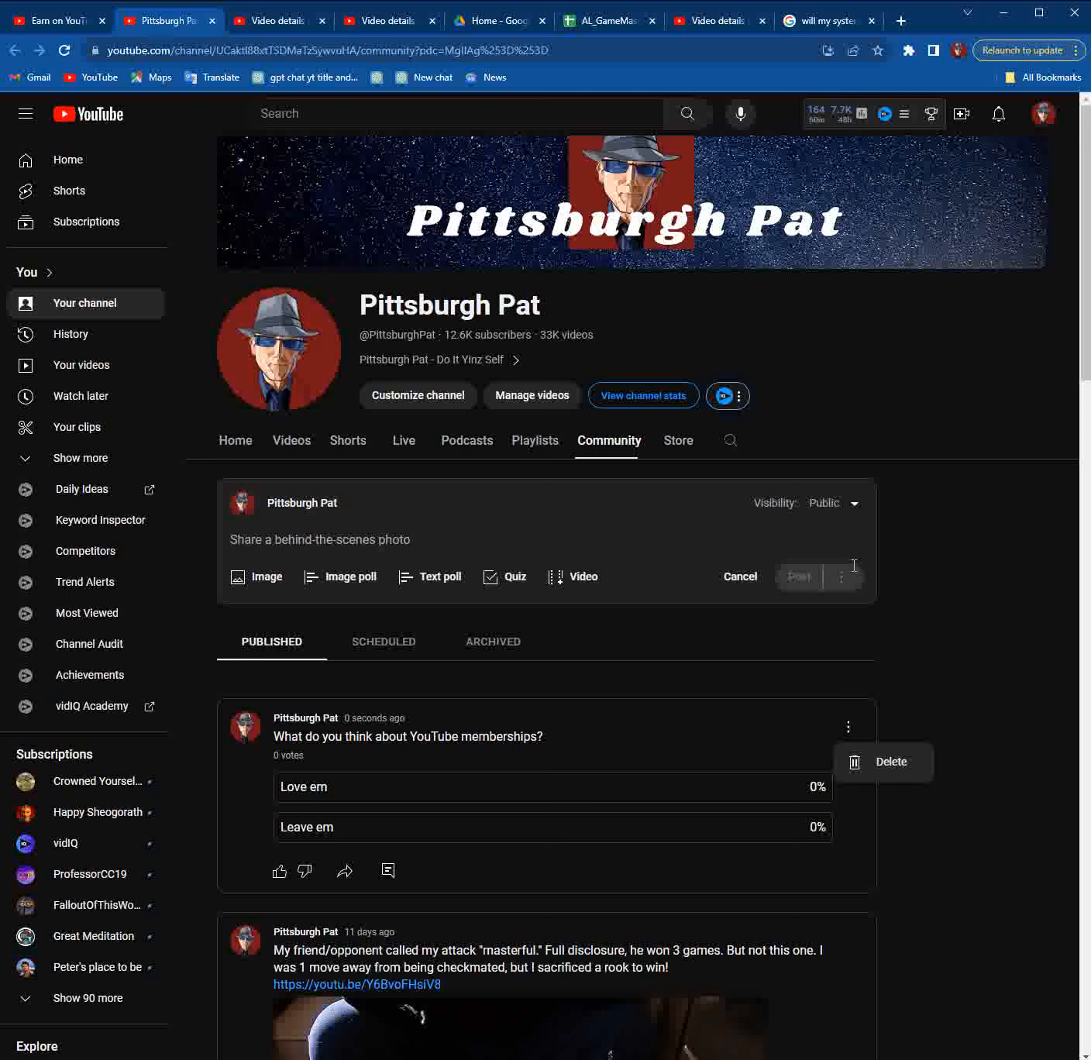
left_click(836, 502)
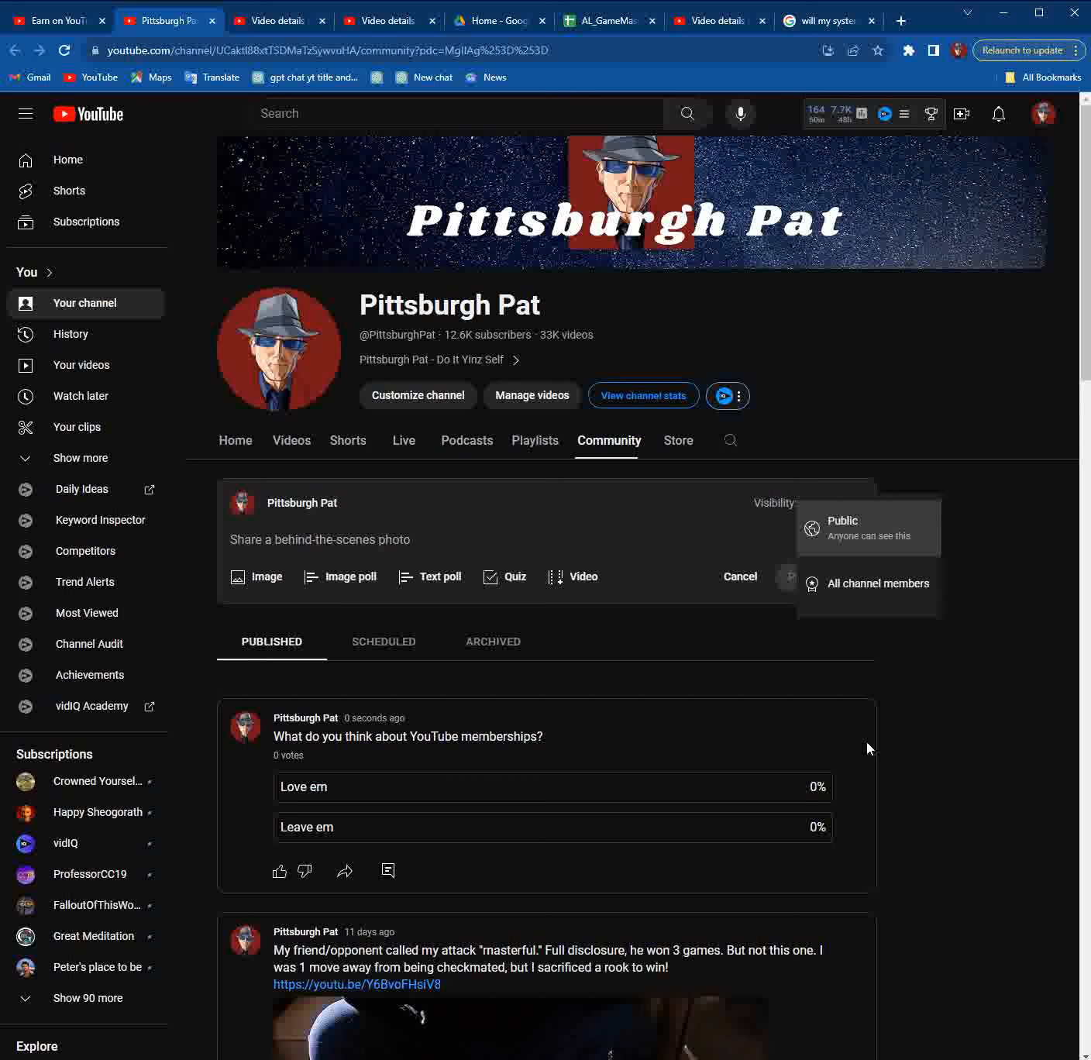
left_click(849, 728)
left_click(946, 705)
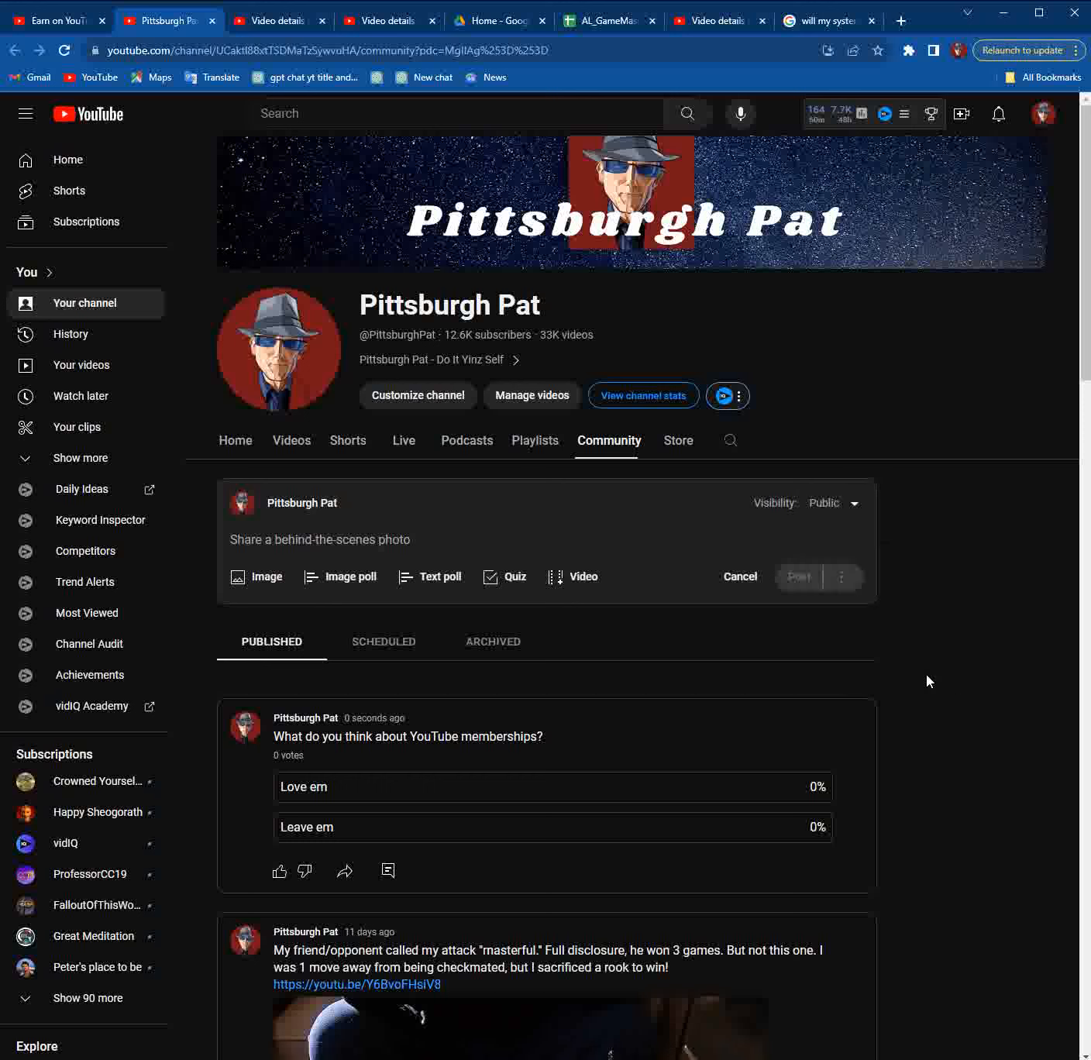
Step: Start a text poll visible to all channel members asking "How much should a YouTube membership cost for exclusive content?"
left_click(834, 506)
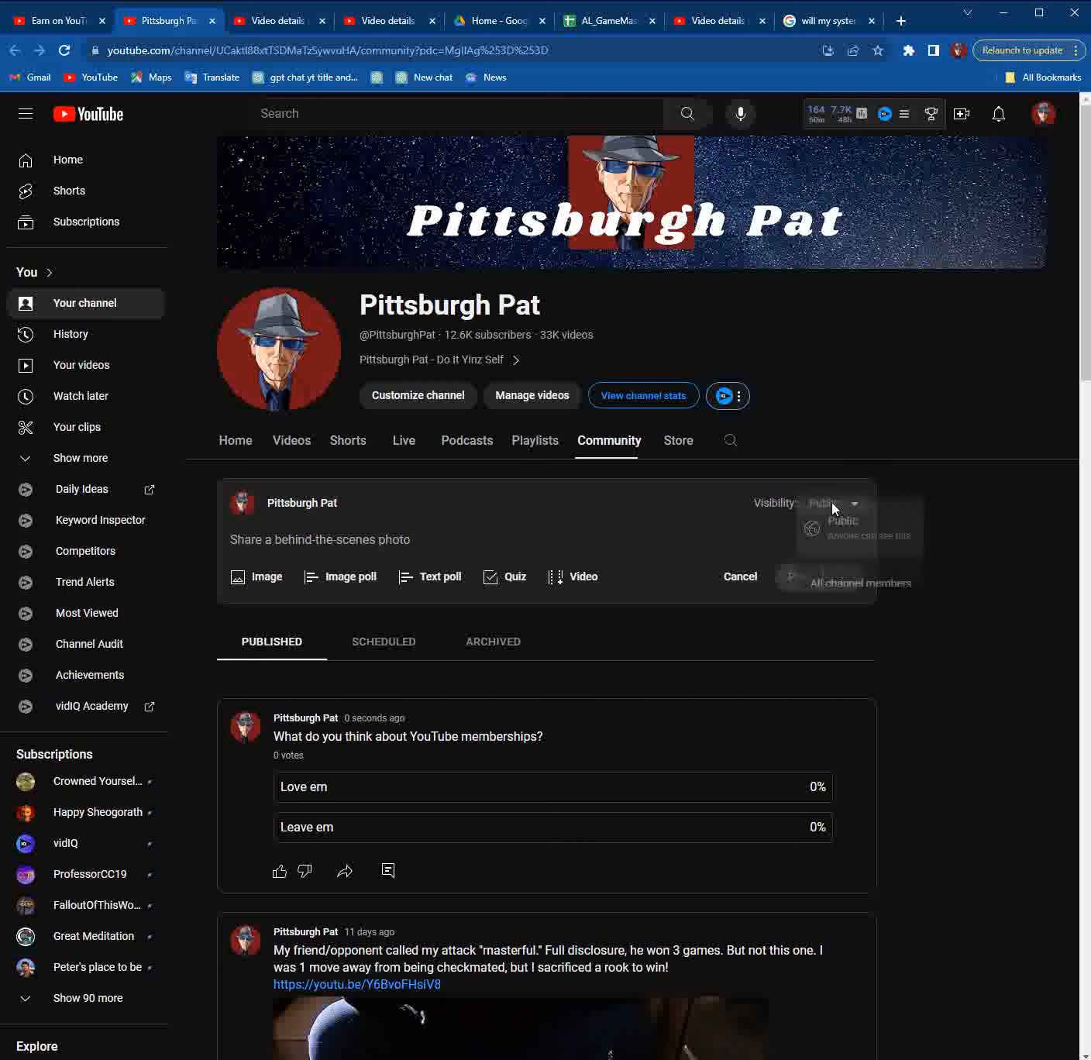
left_click(848, 584)
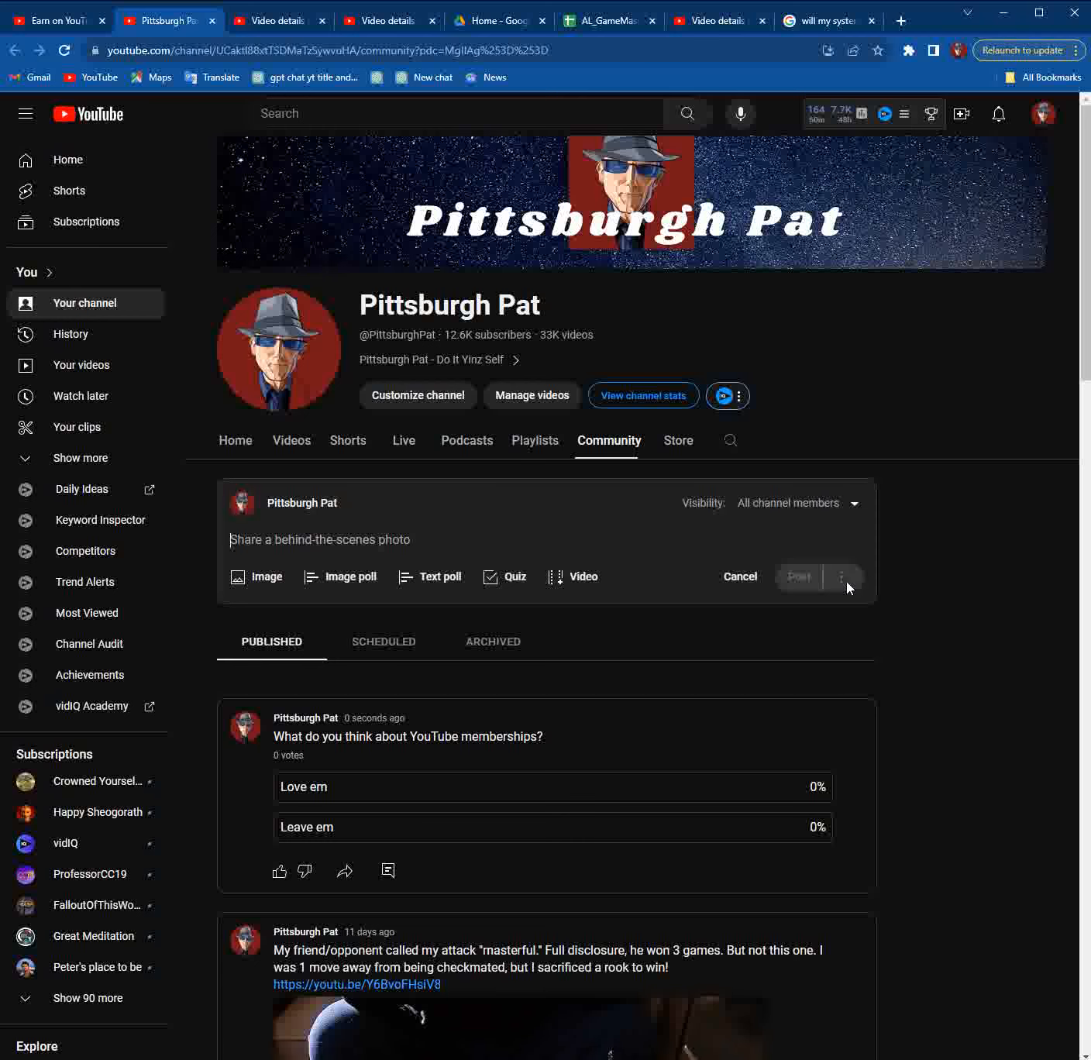
left_click(416, 584)
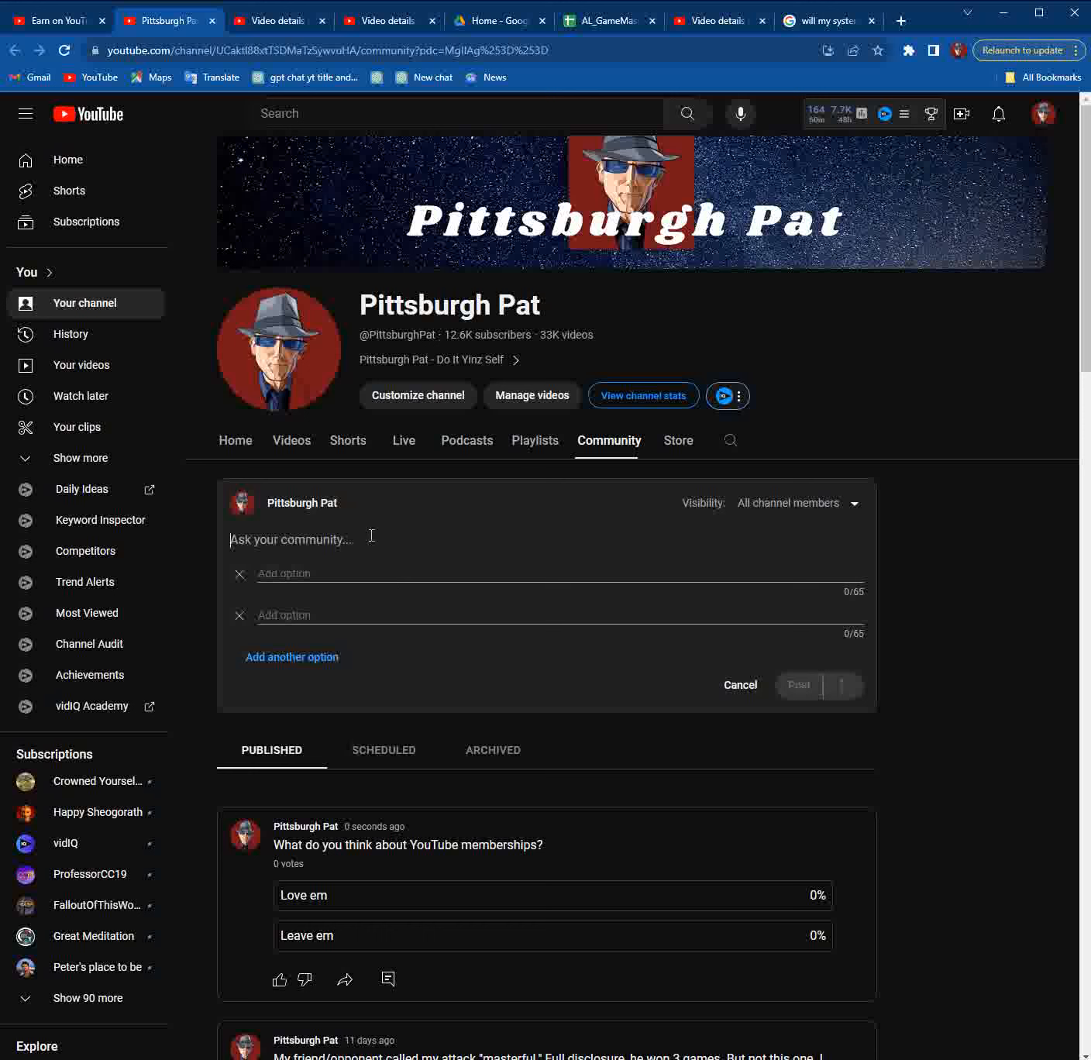
type("How much should a YouTube member")
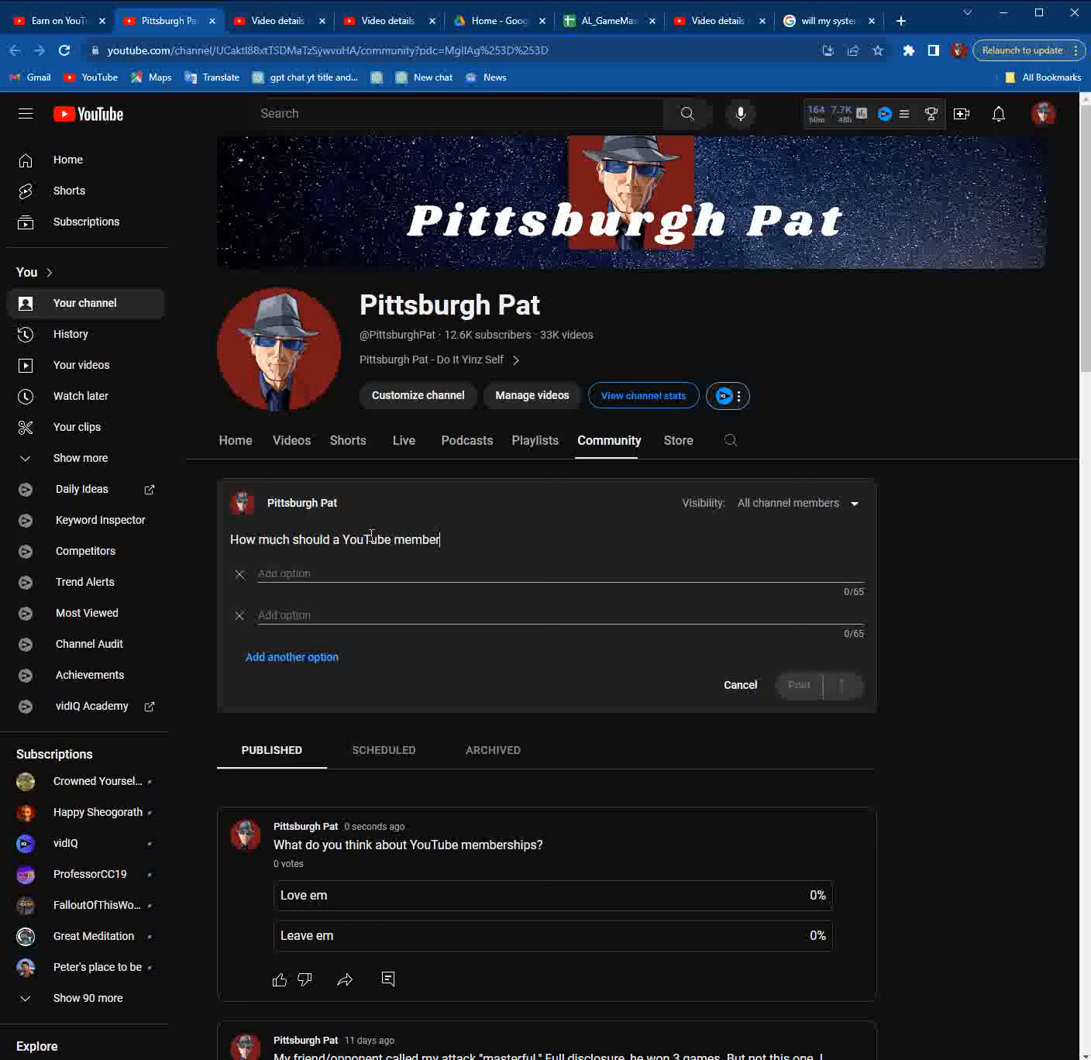
type("ships")
key("BackSpace")
key("BackSpace")
type("cost for exclusive co")
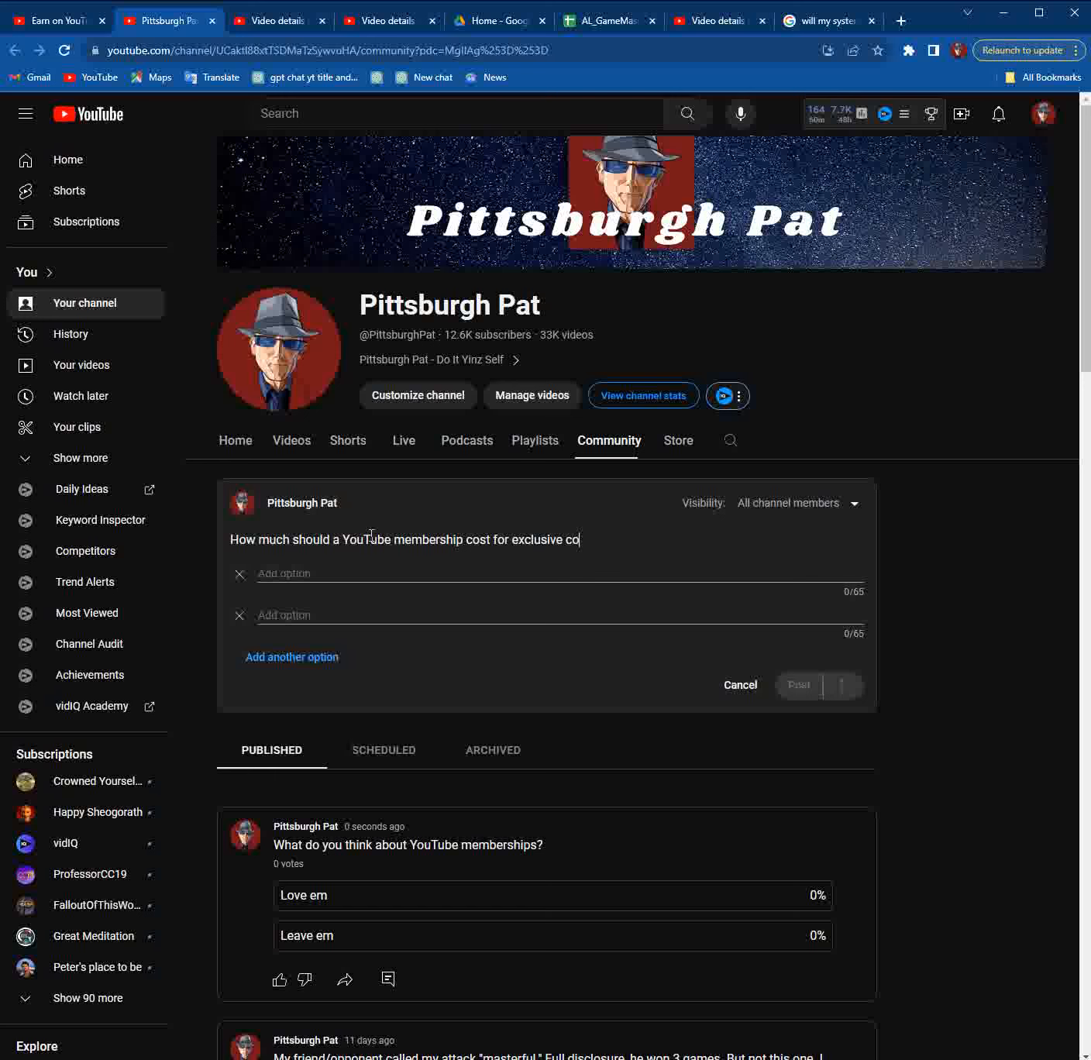
type("ntent?")
key("Tab")
key("Tab")
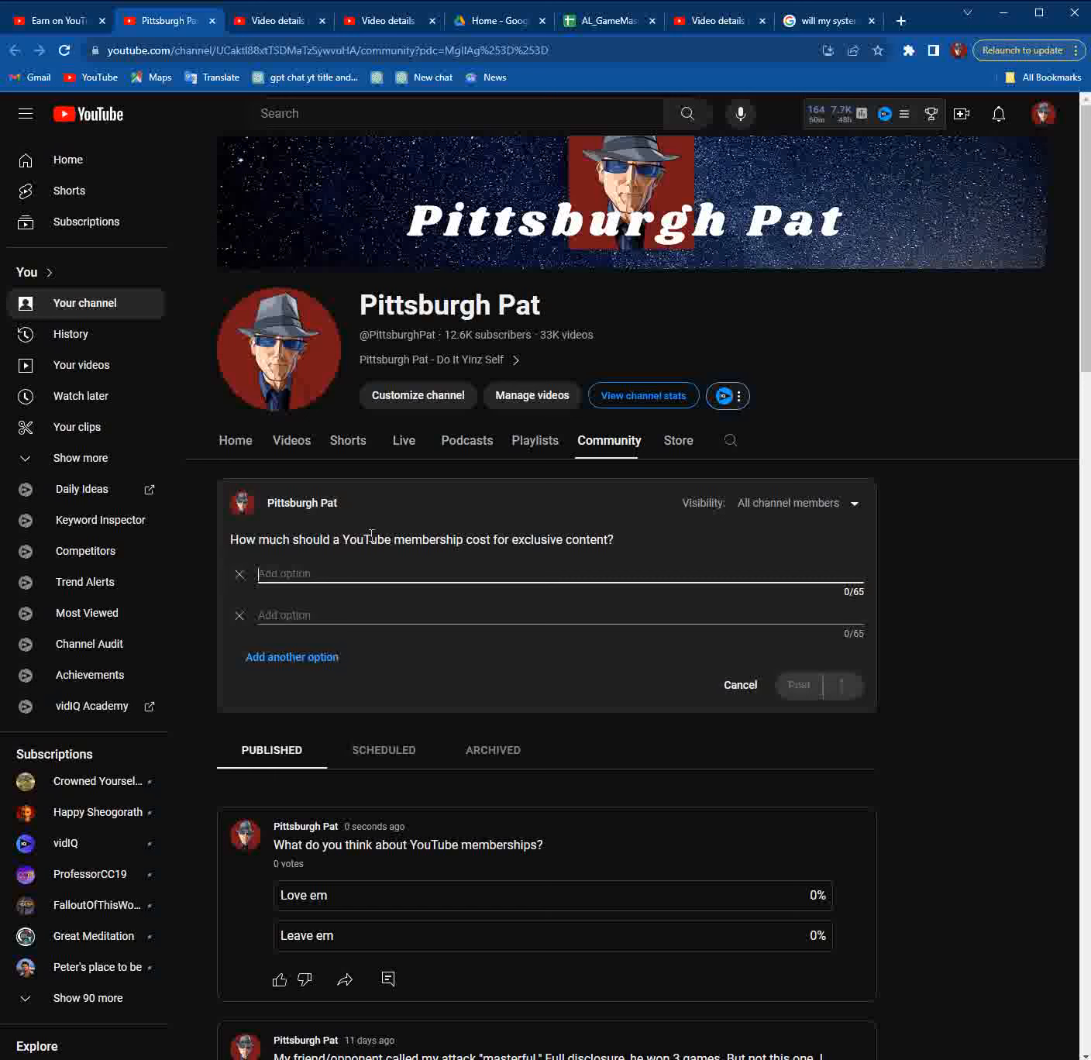
Step: Add the answers "$2.99" and "4.99 or more" to the members-only poll and publish it
type("$")
key("BackSpace")
type("$2.99")
left_click(336, 615)
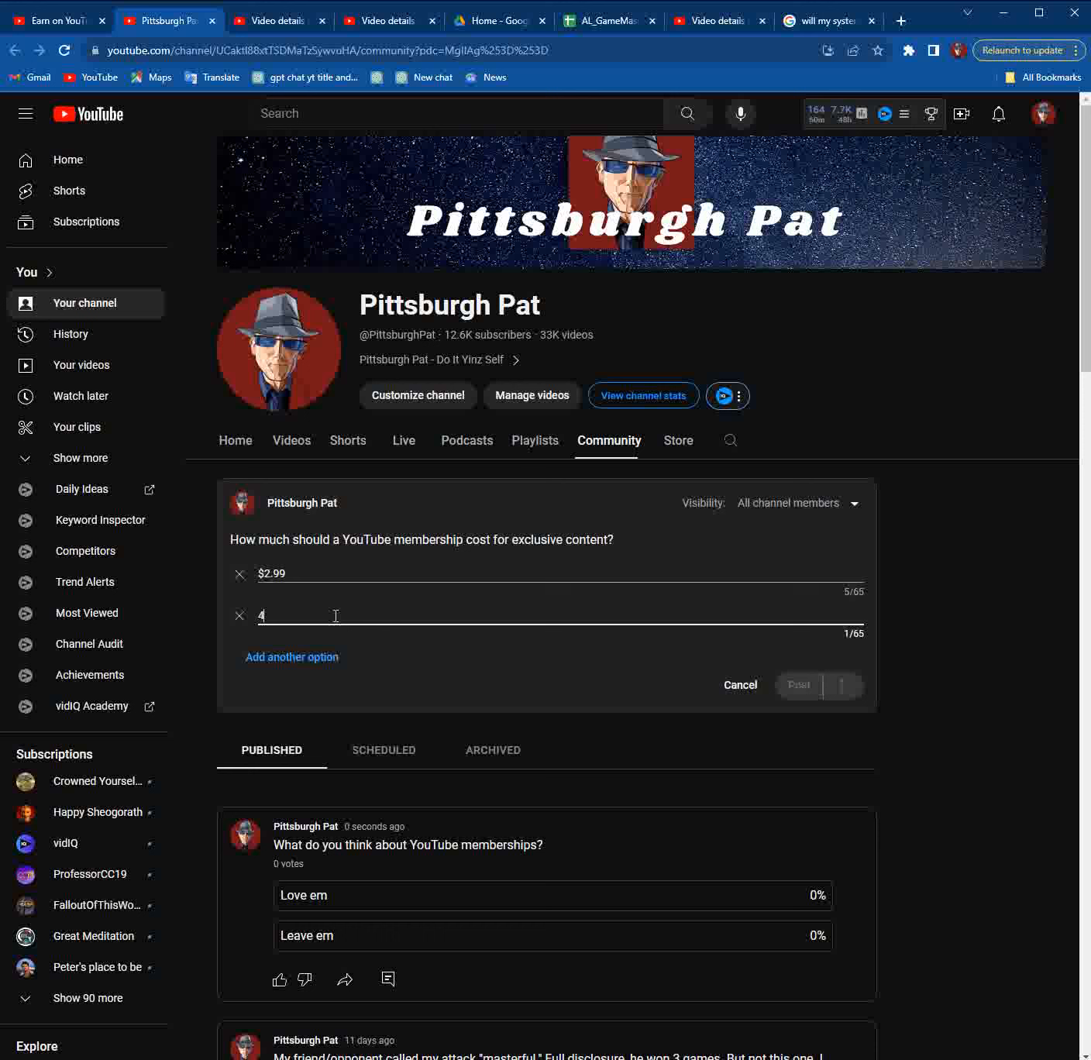
type("4.99")
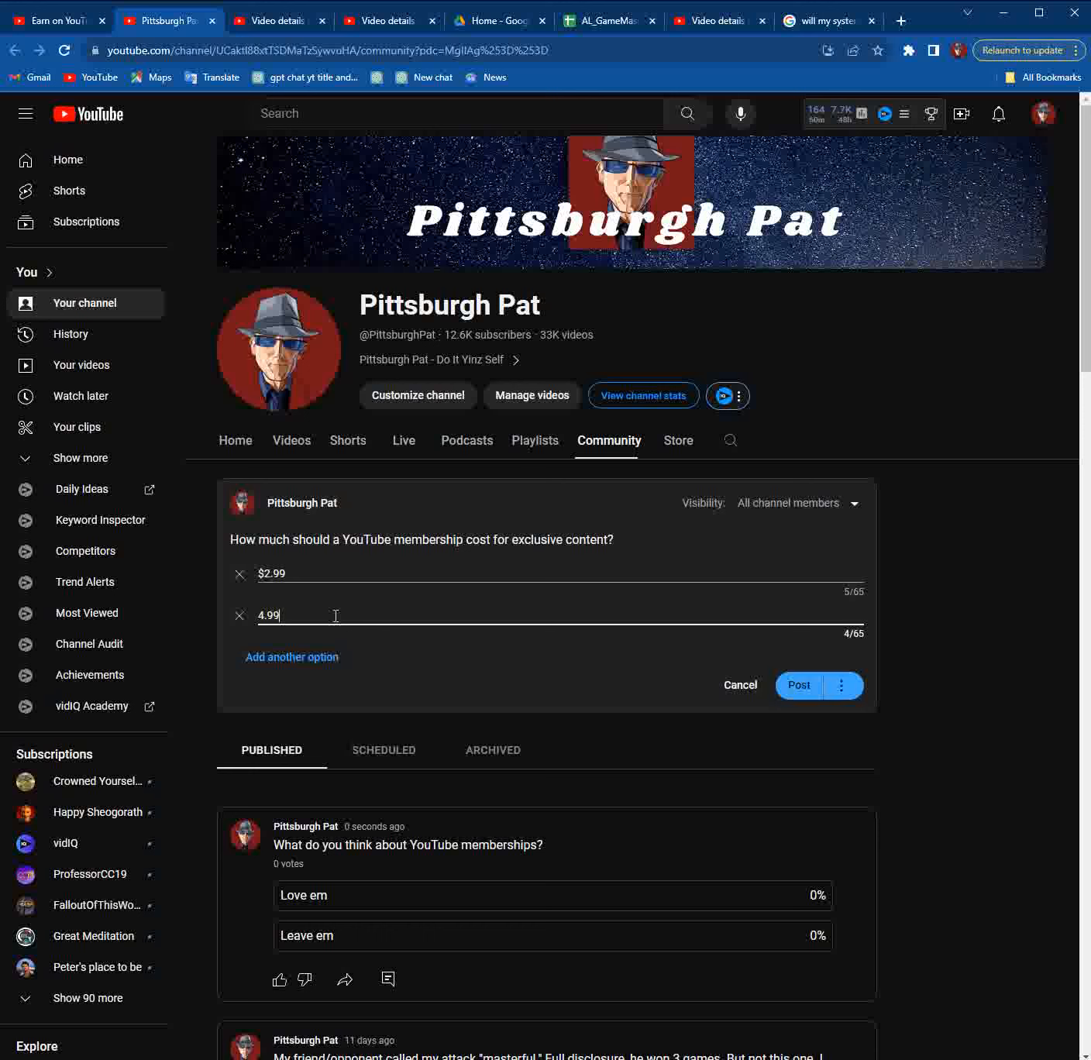
type(" or more")
left_click(842, 686)
left_click(961, 676)
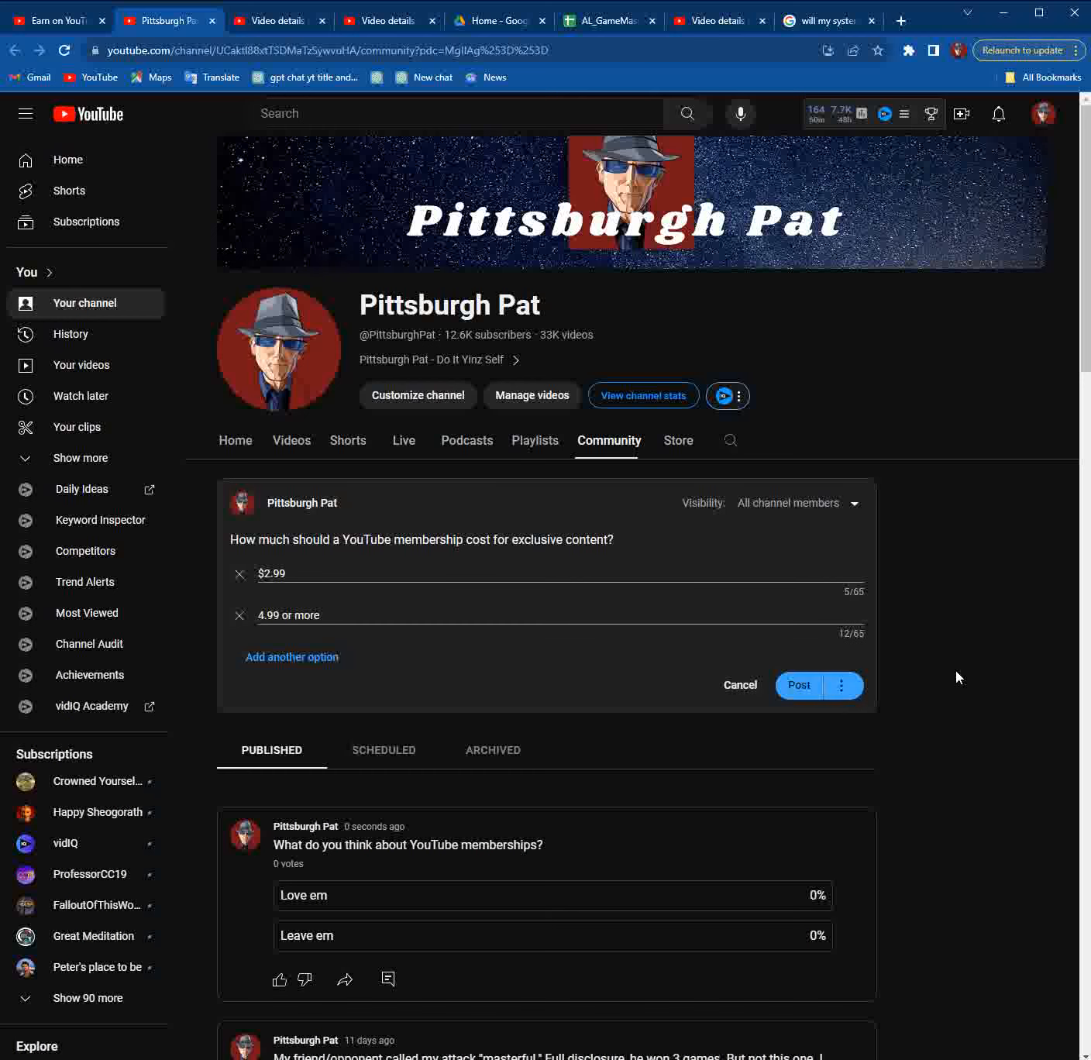
left_click(806, 687)
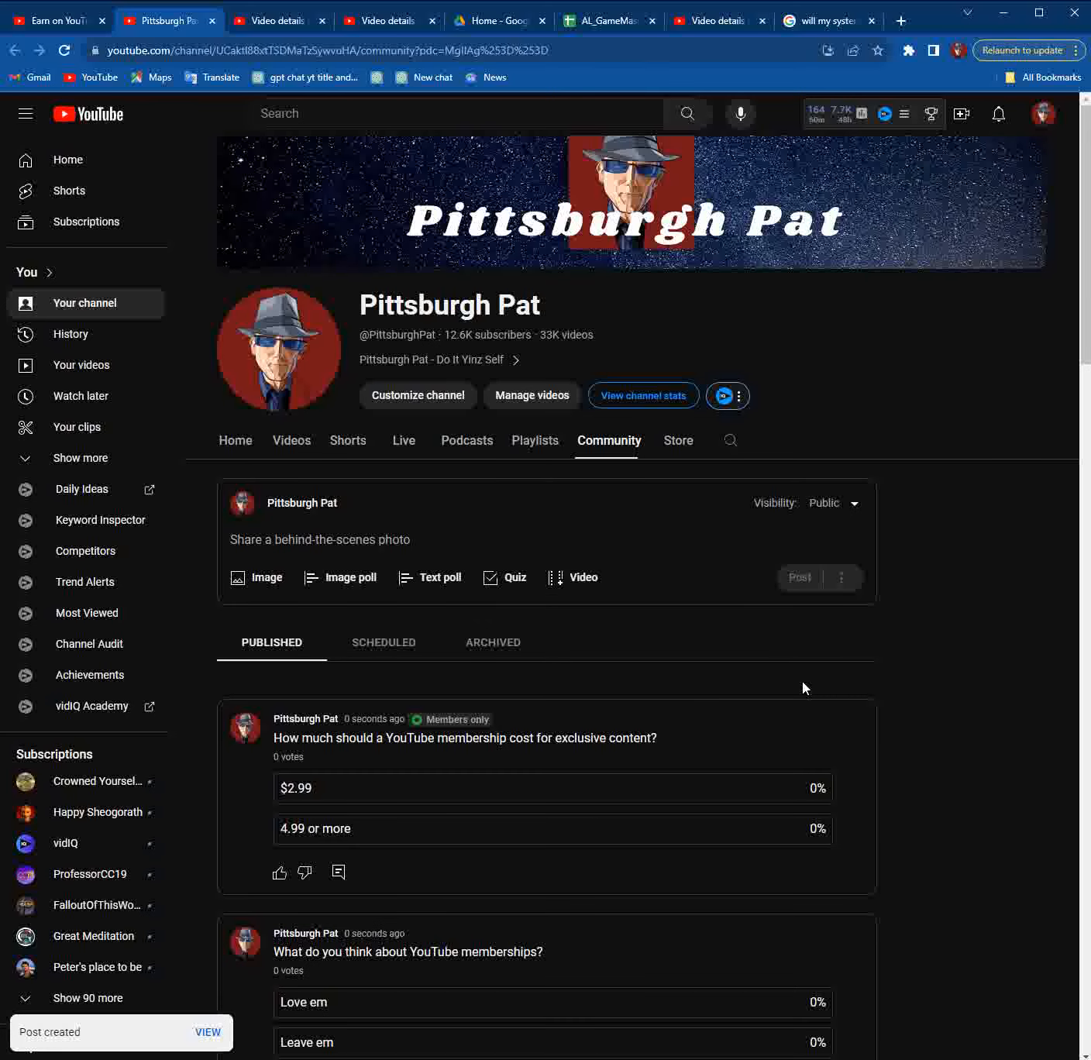
Step: Return to the memberships setup in YouTube Studio, close the welcome task dialog and reload the page to refresh the task status
left_click(67, 18)
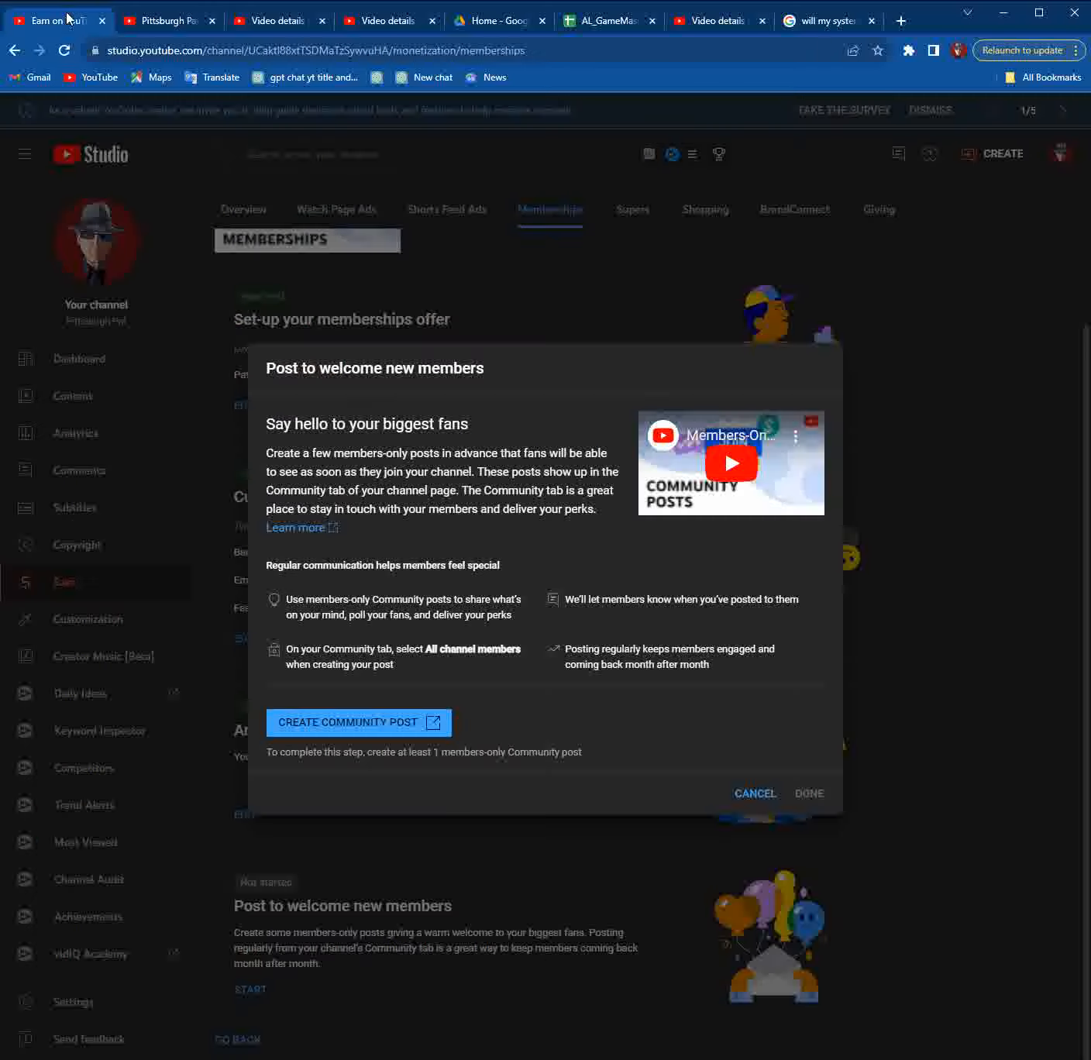
left_click(158, 22)
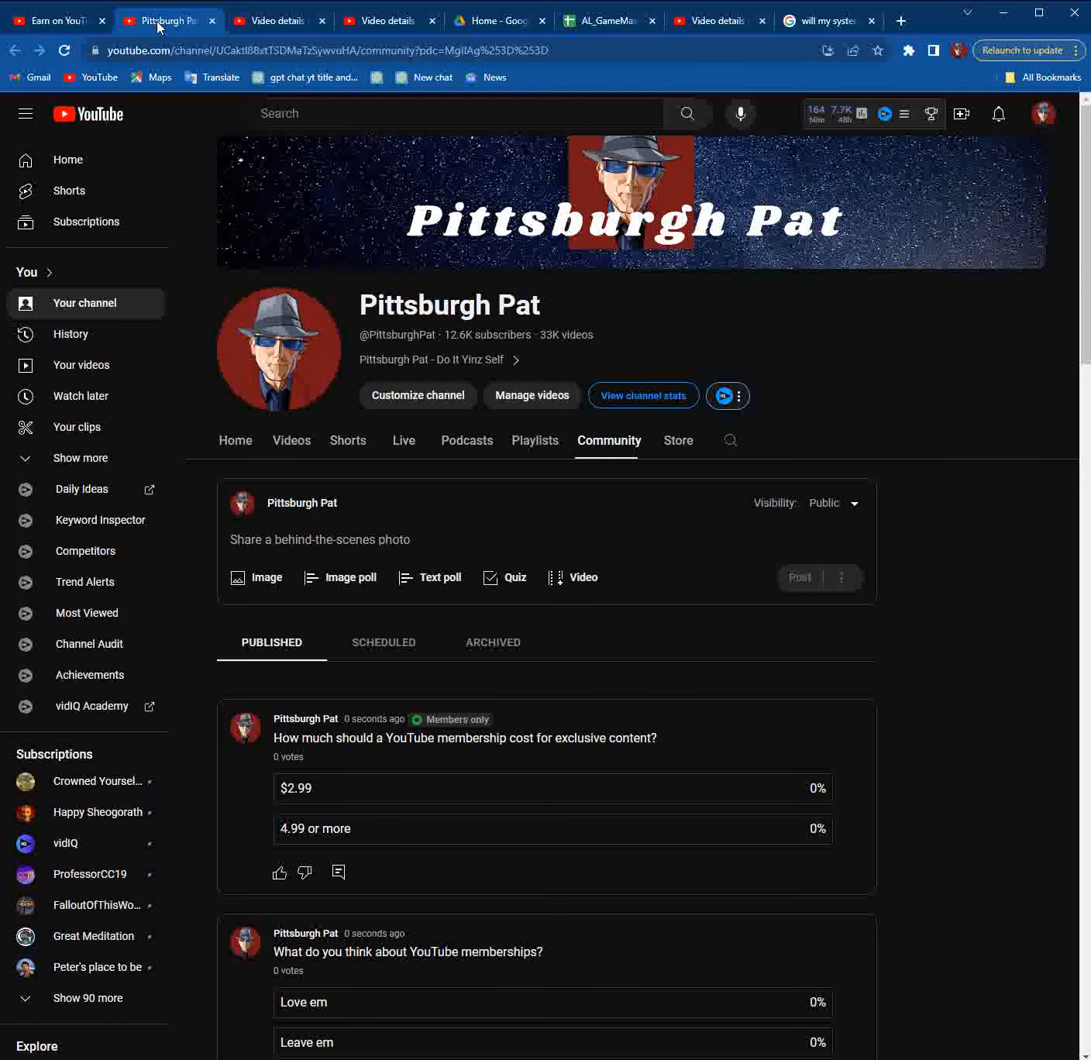
left_click(71, 23)
left_click(160, 21)
left_click(73, 22)
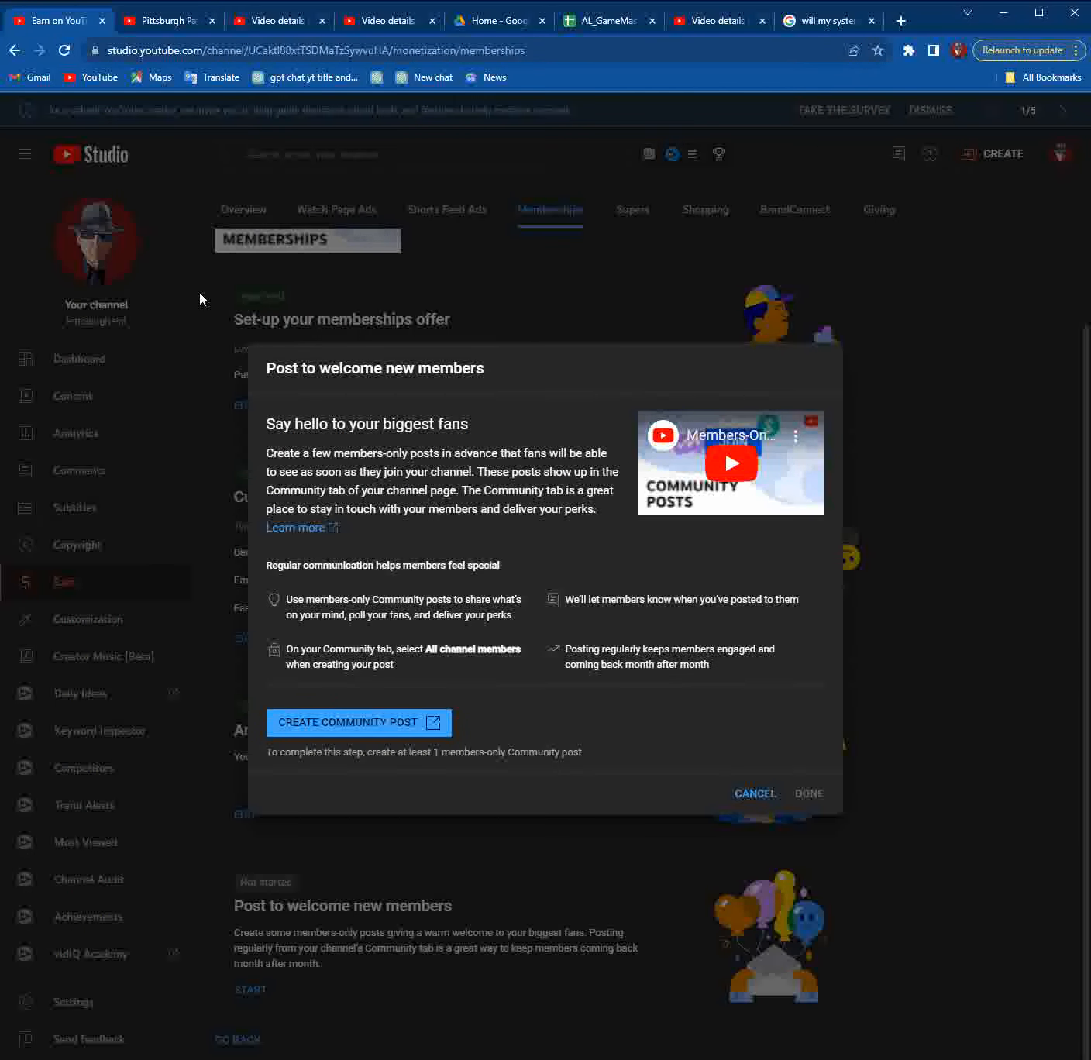
left_click(746, 795)
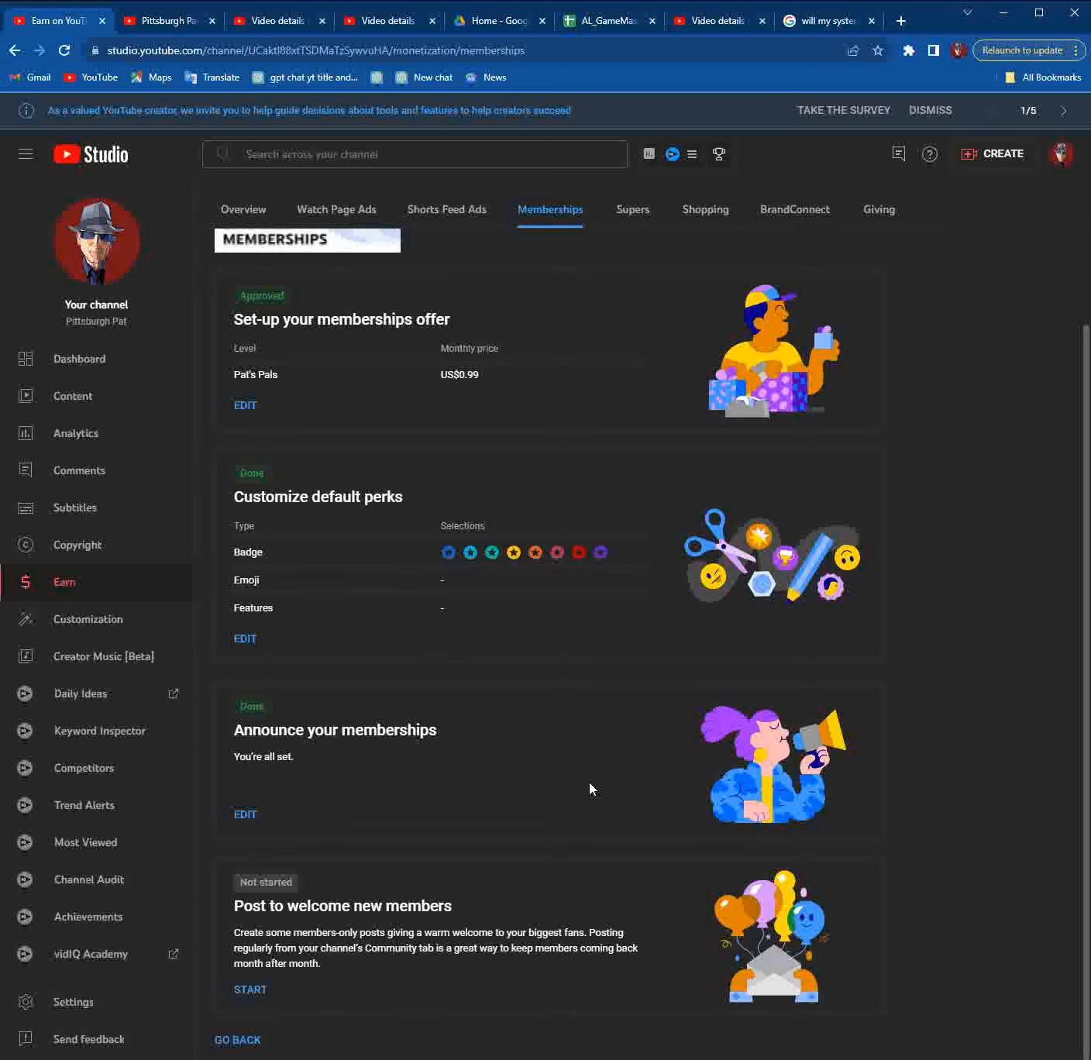
left_click(66, 49)
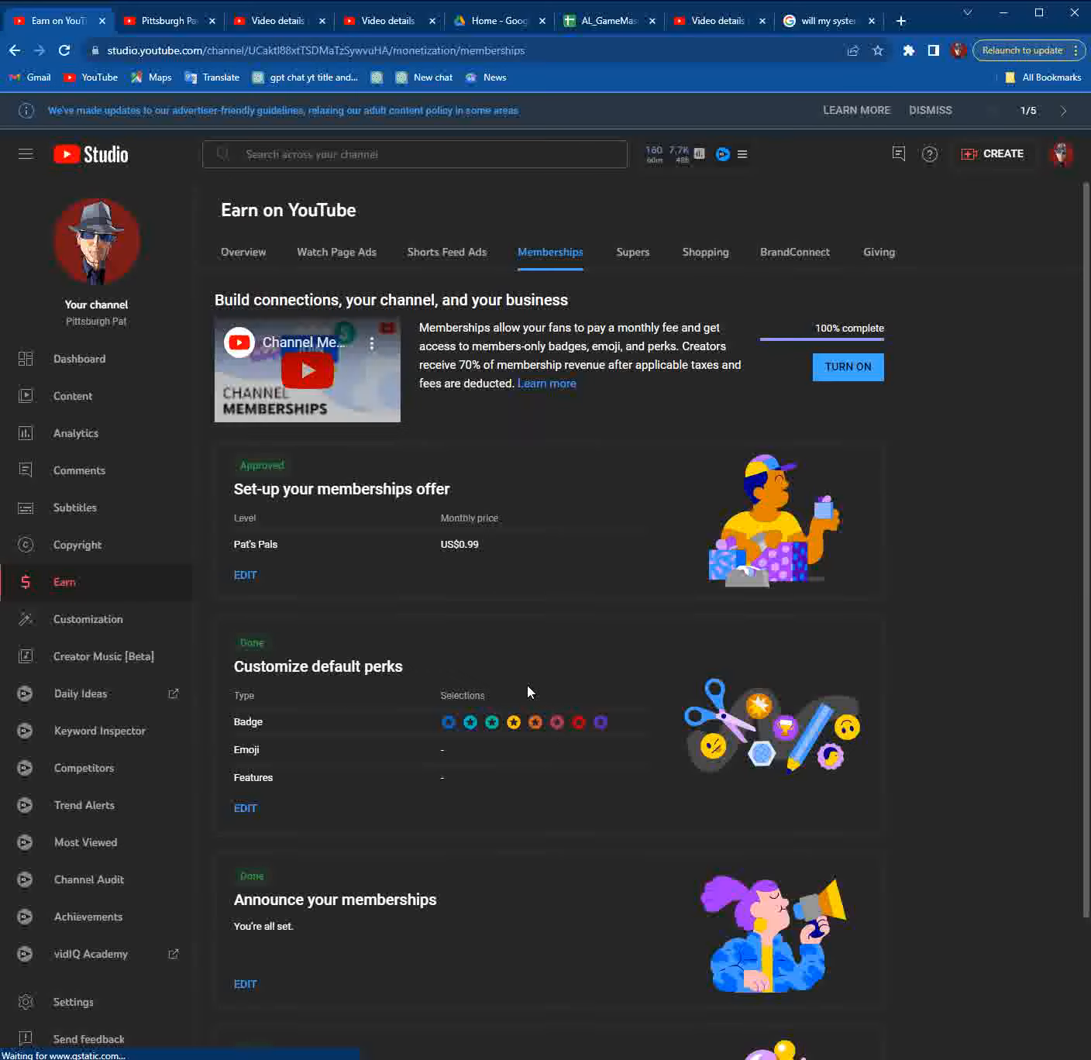
Step: Review the four memberships setup tasks and turn on channel memberships
scroll(570, 763, "down", 2)
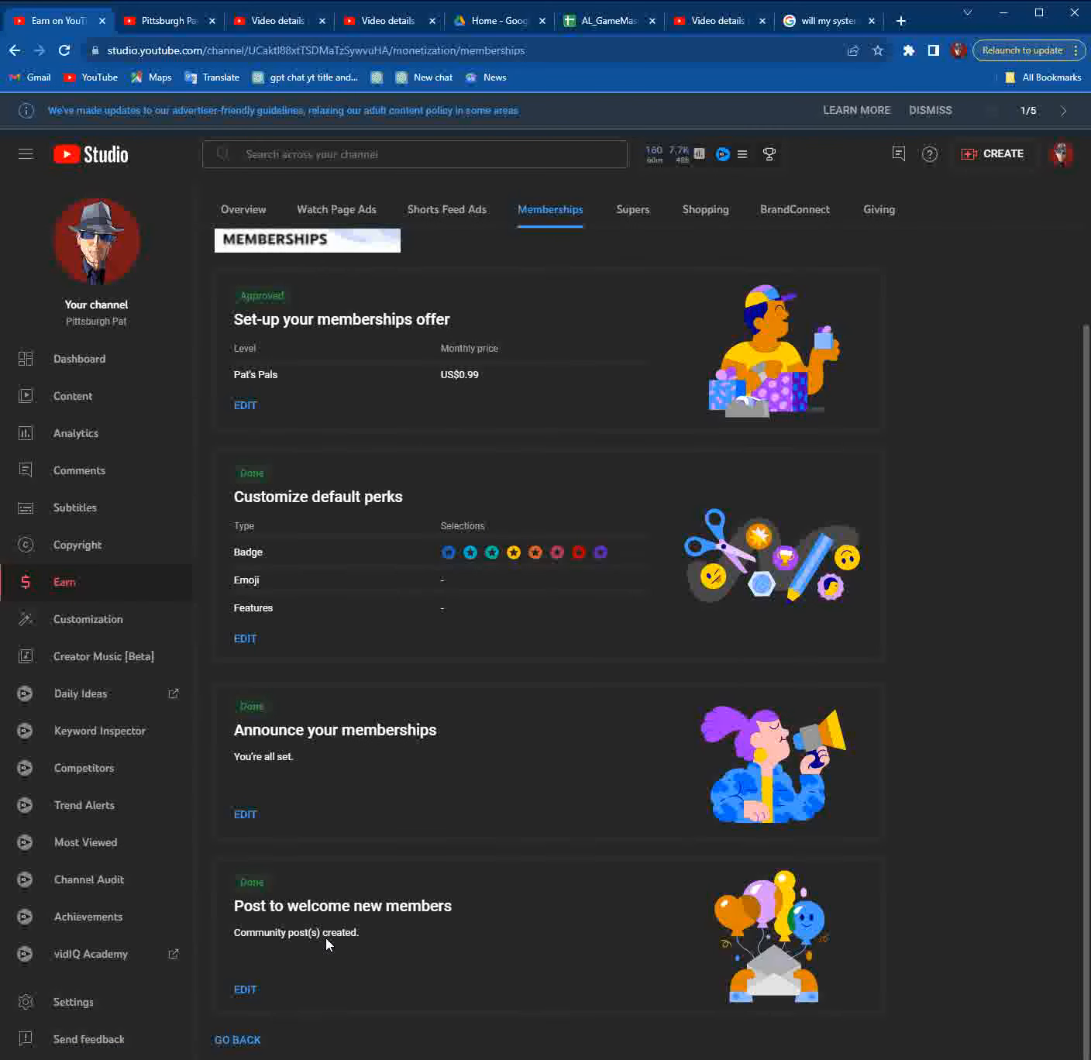
scroll(339, 798, "up", 2)
scroll(428, 516, "down", 2)
scroll(430, 515, "up", 2)
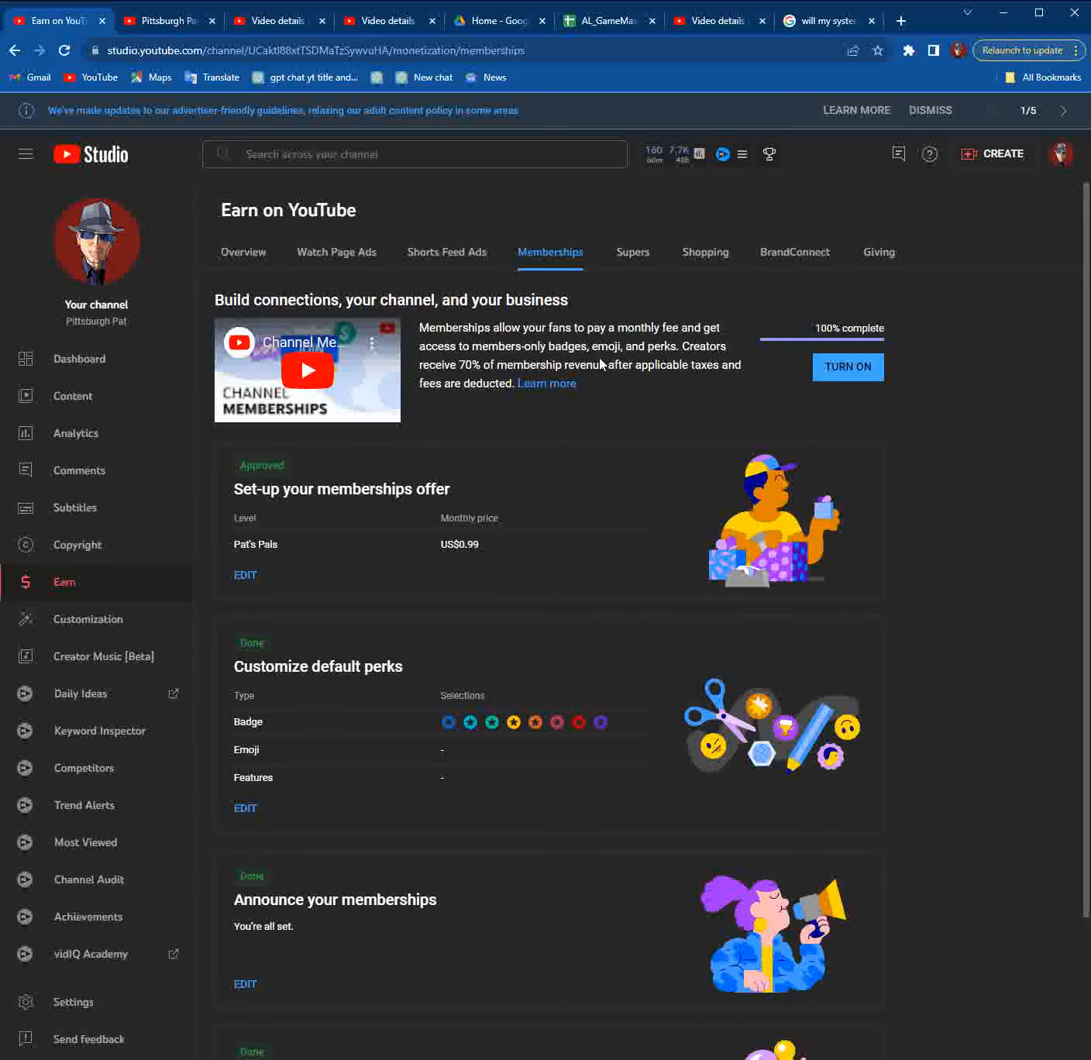
scroll(580, 448, "down", 2)
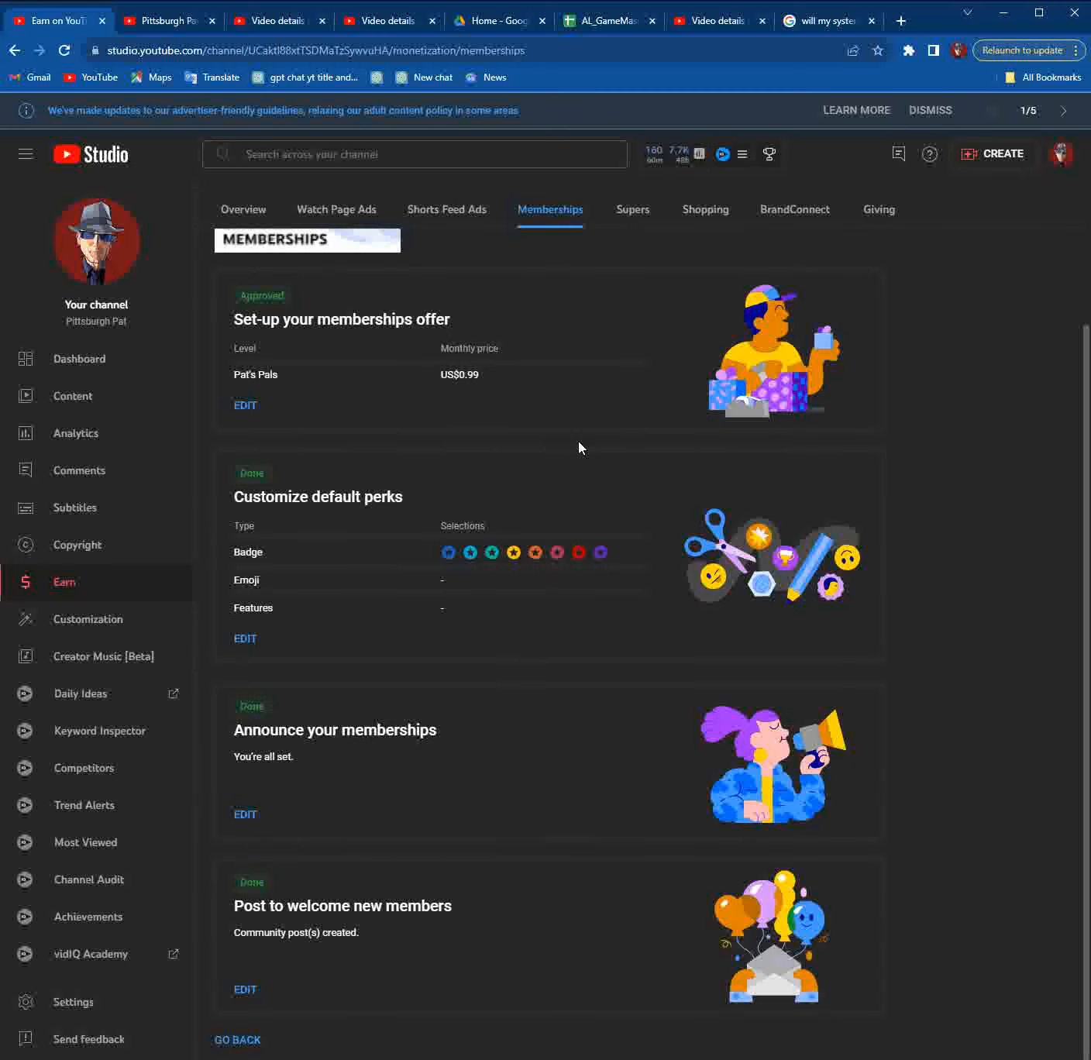
scroll(580, 448, "up", 2)
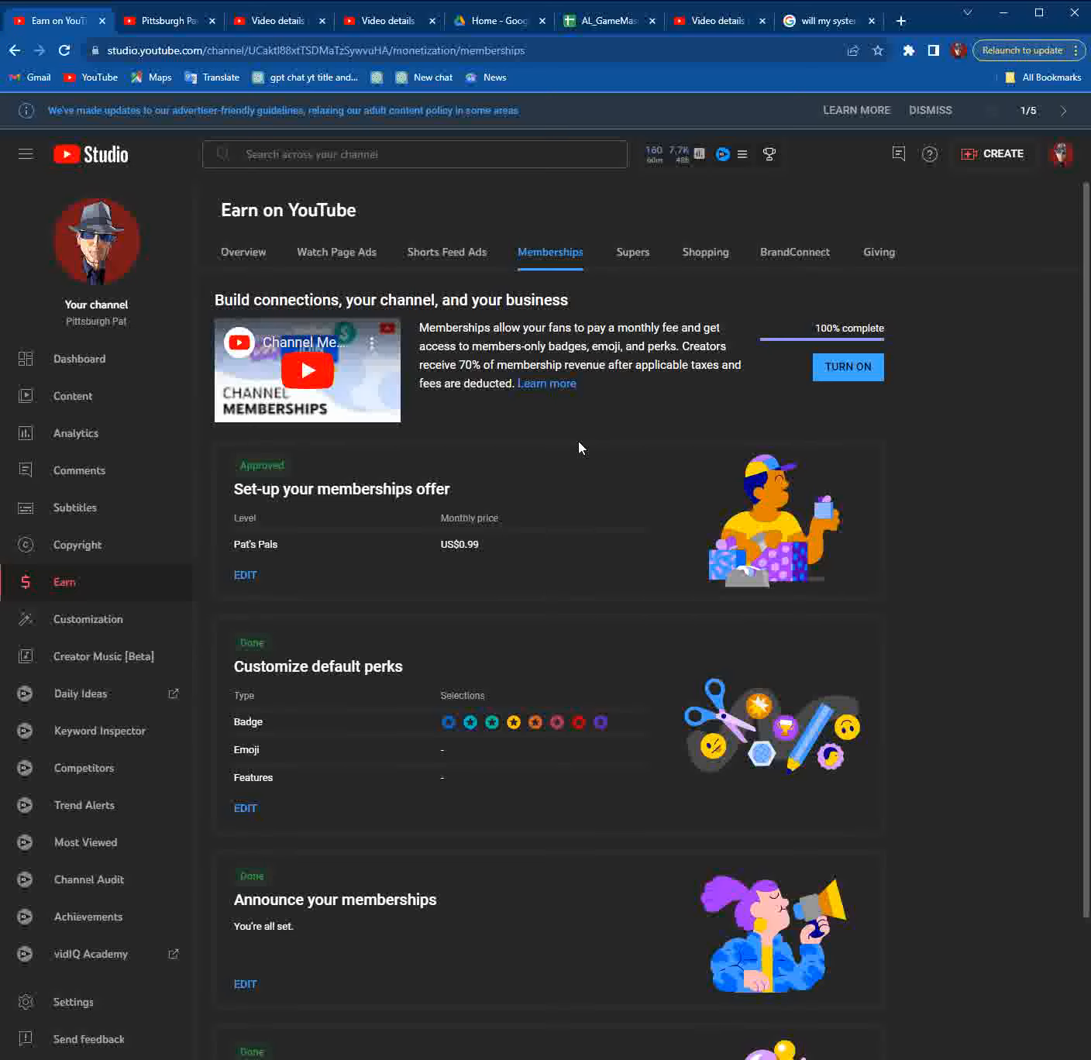
scroll(579, 448, "down", 2)
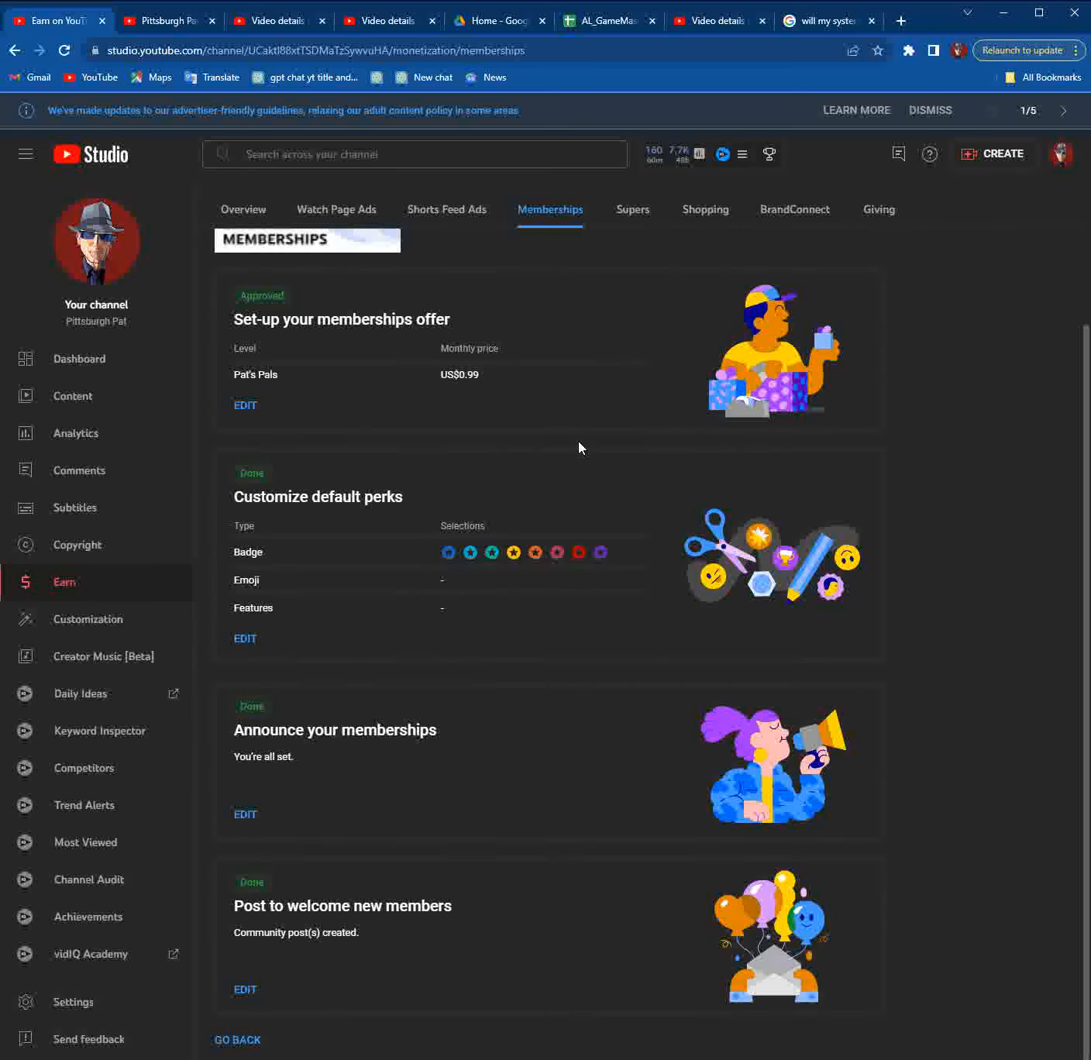
scroll(579, 447, "up", 2)
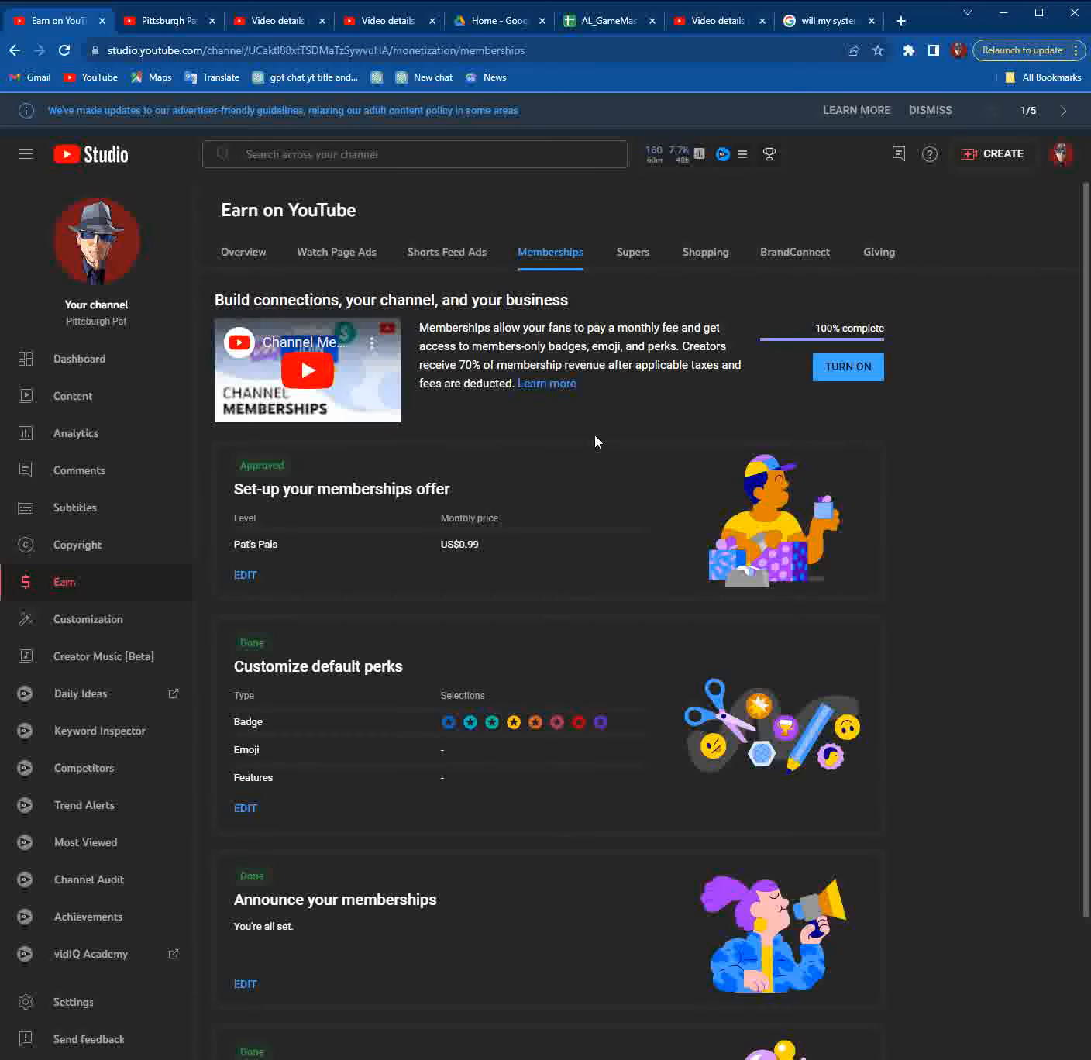
left_click(859, 376)
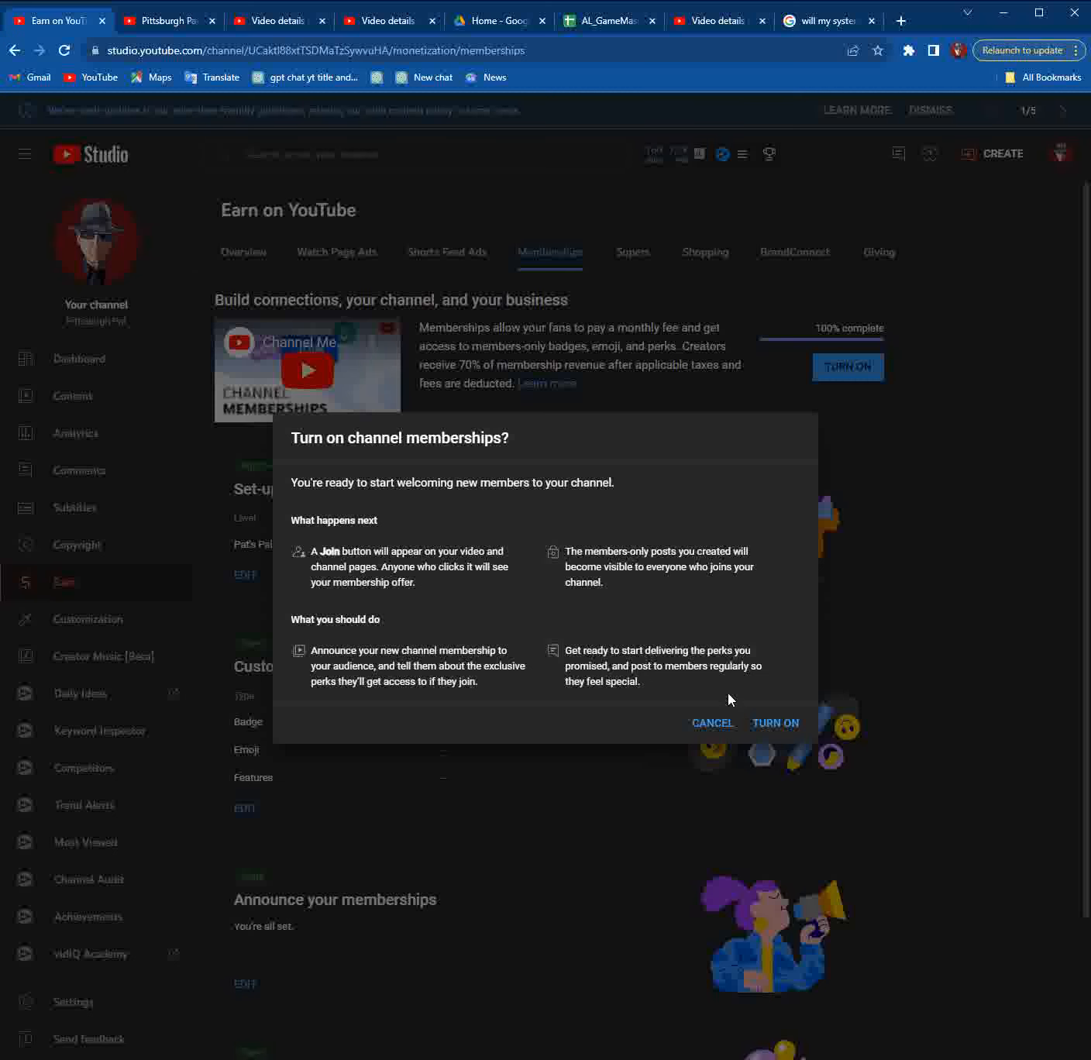
left_click(775, 725)
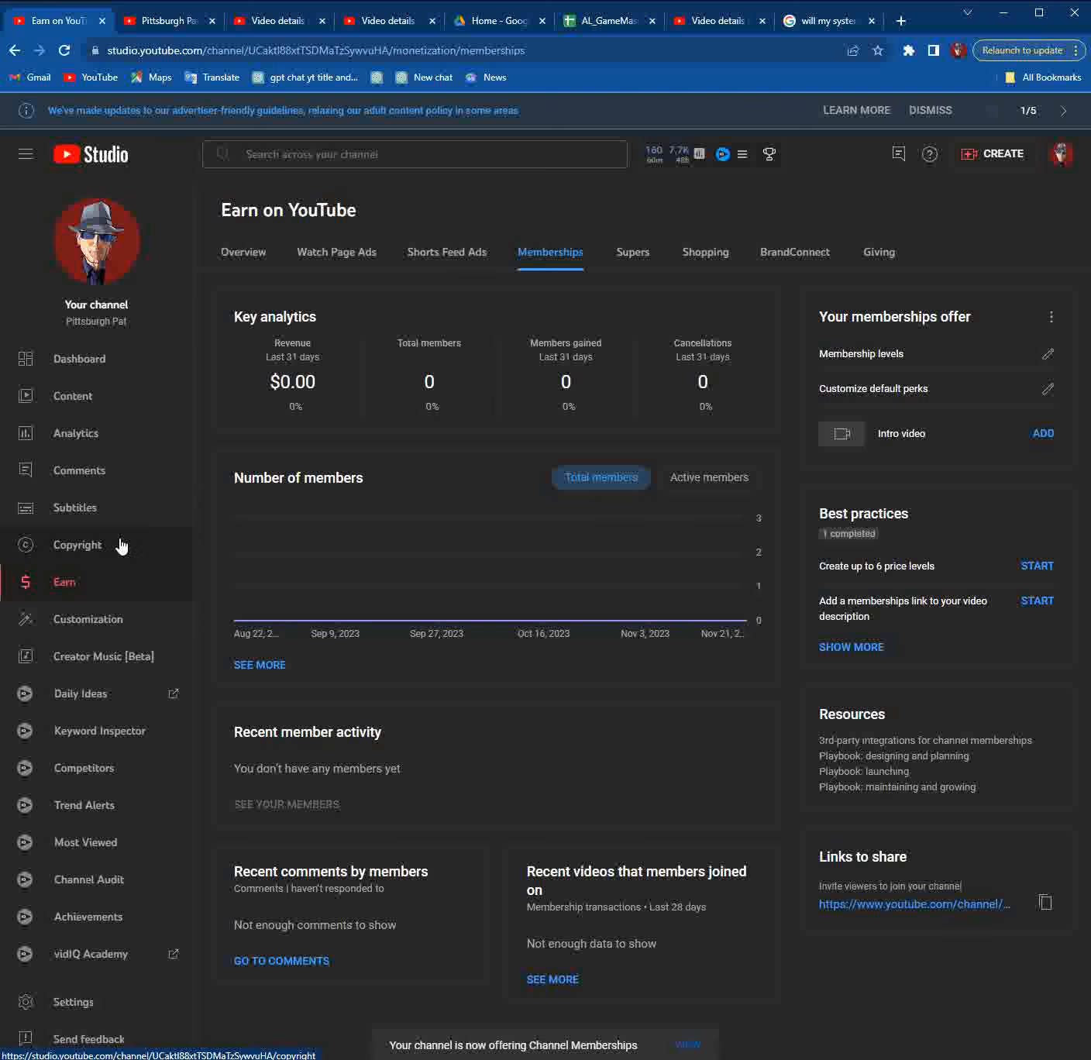
Step: Check the channel's list of posts and the channel dashboard, and return to the channel content page
left_click(127, 409)
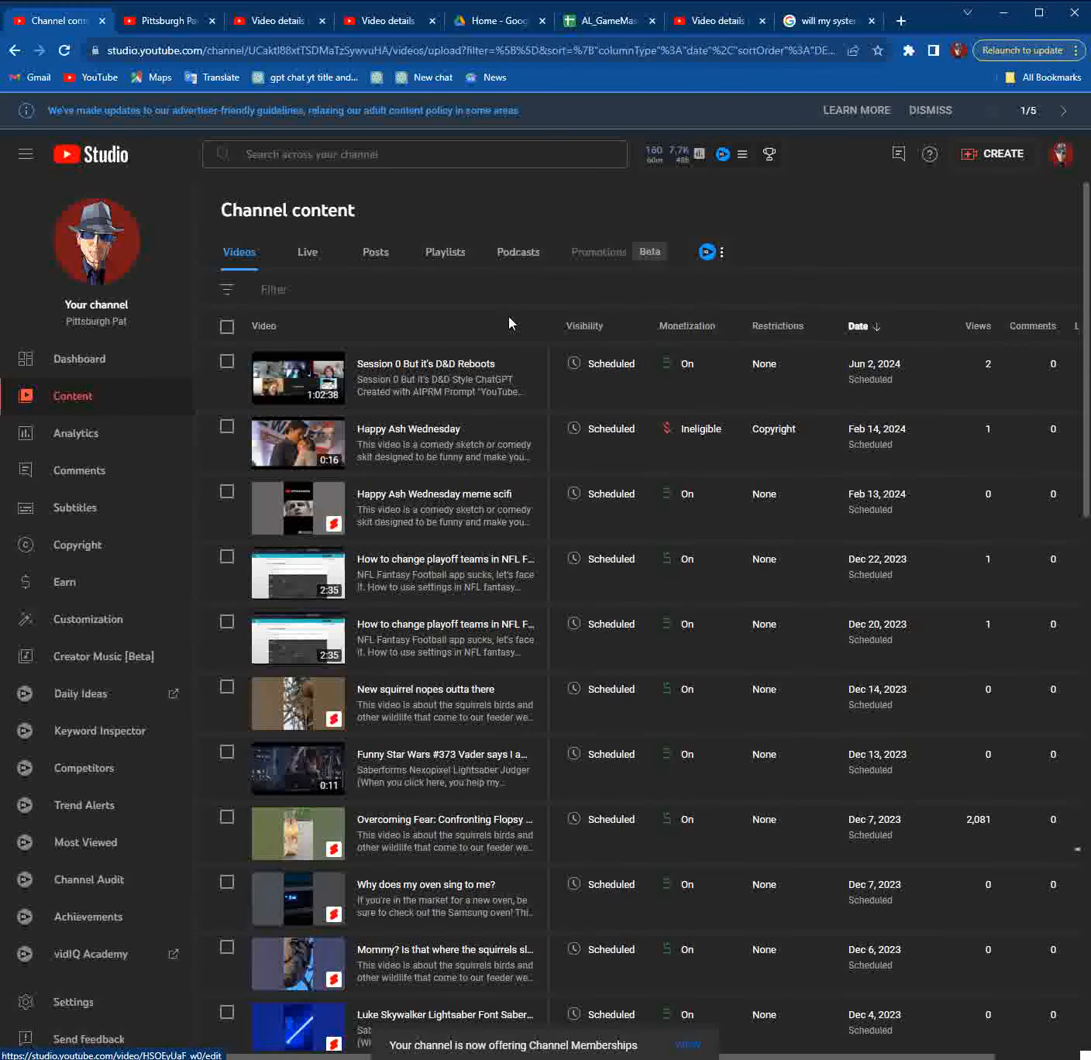
left_click(373, 262)
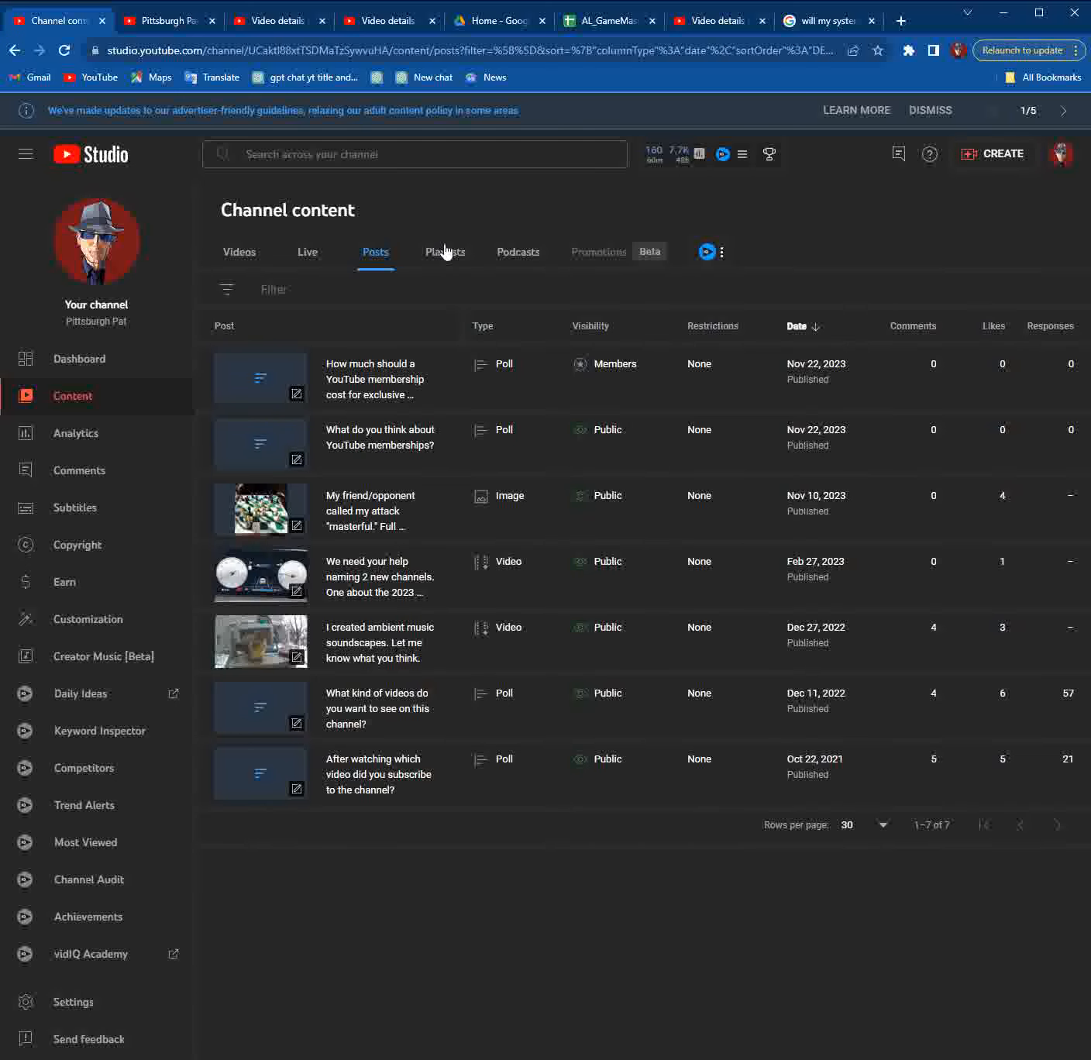
left_click(138, 362)
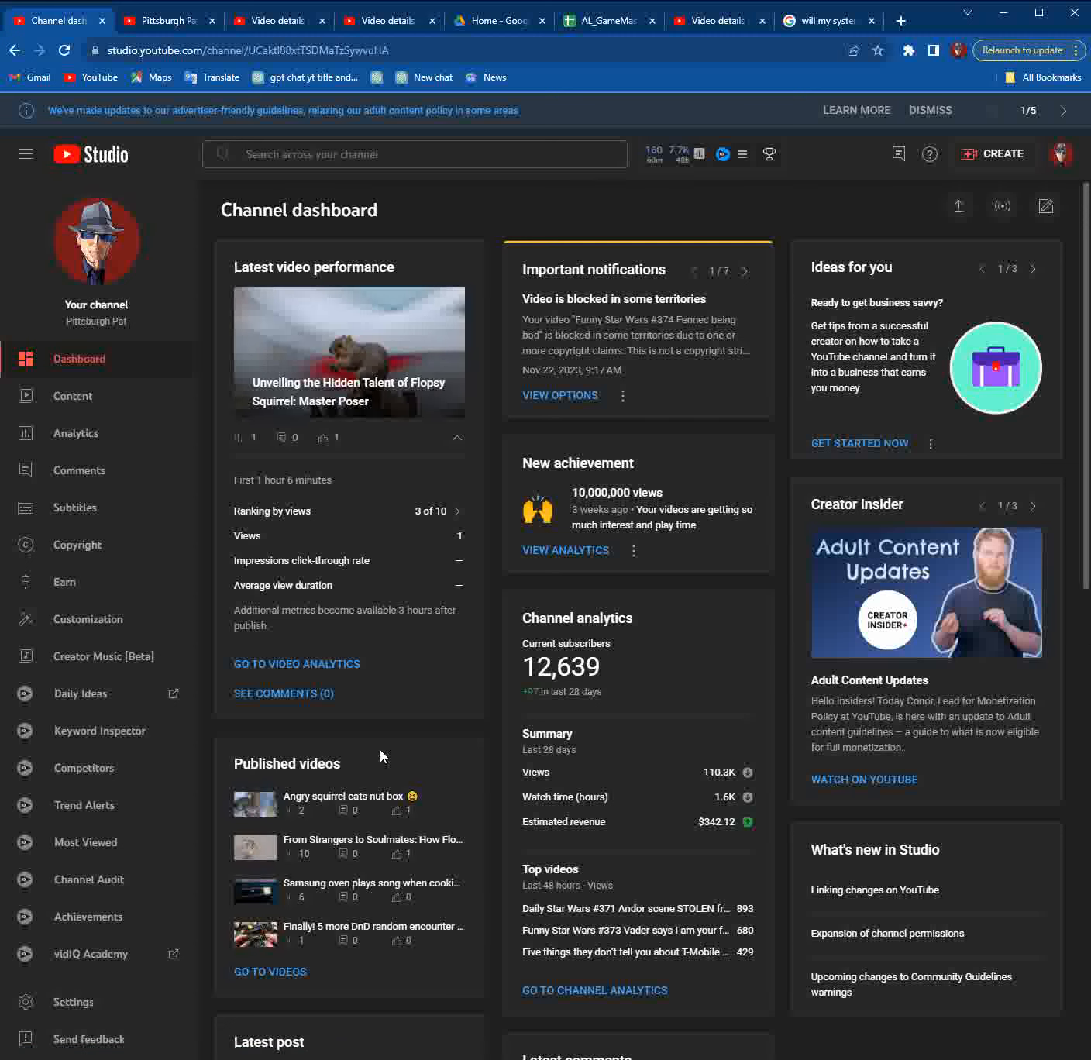
left_click(110, 404)
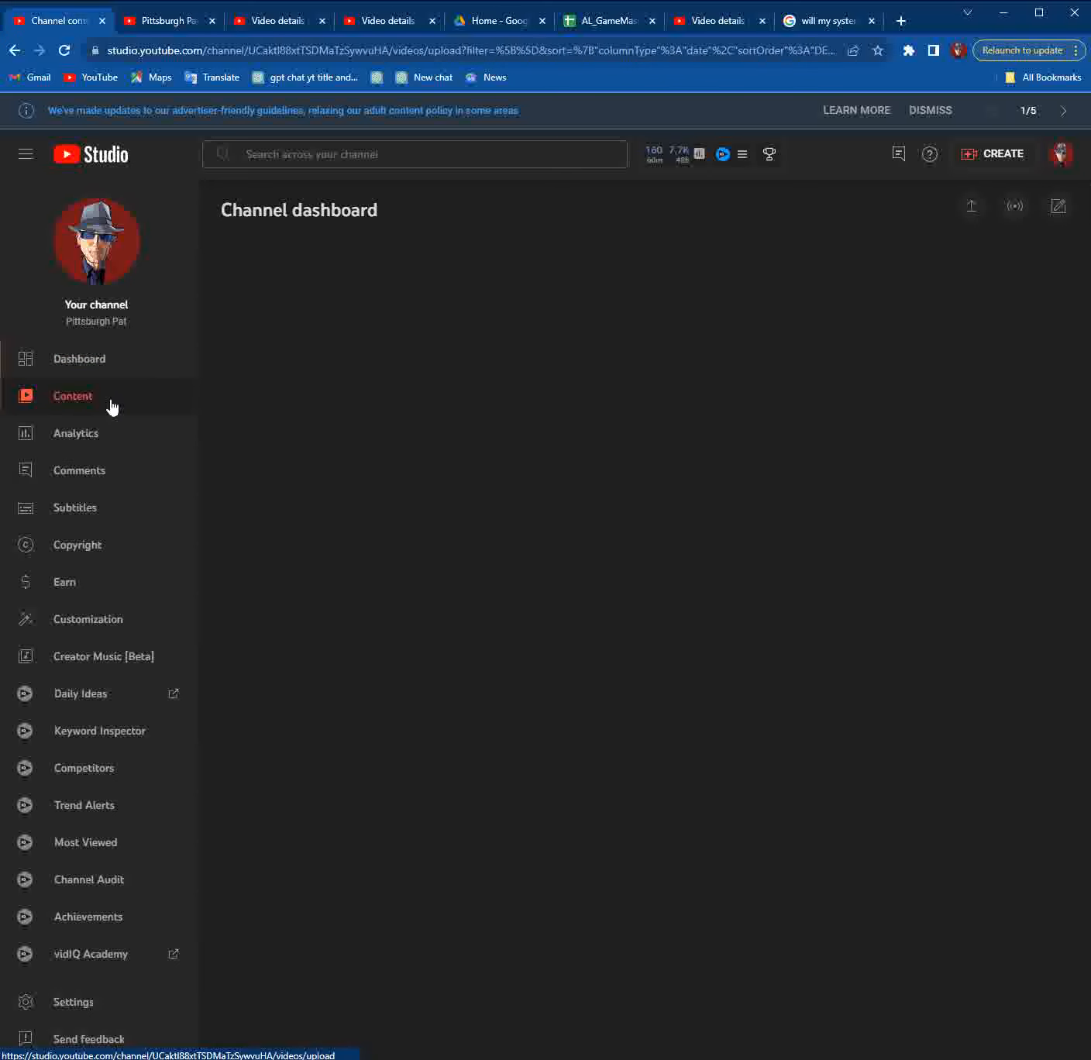